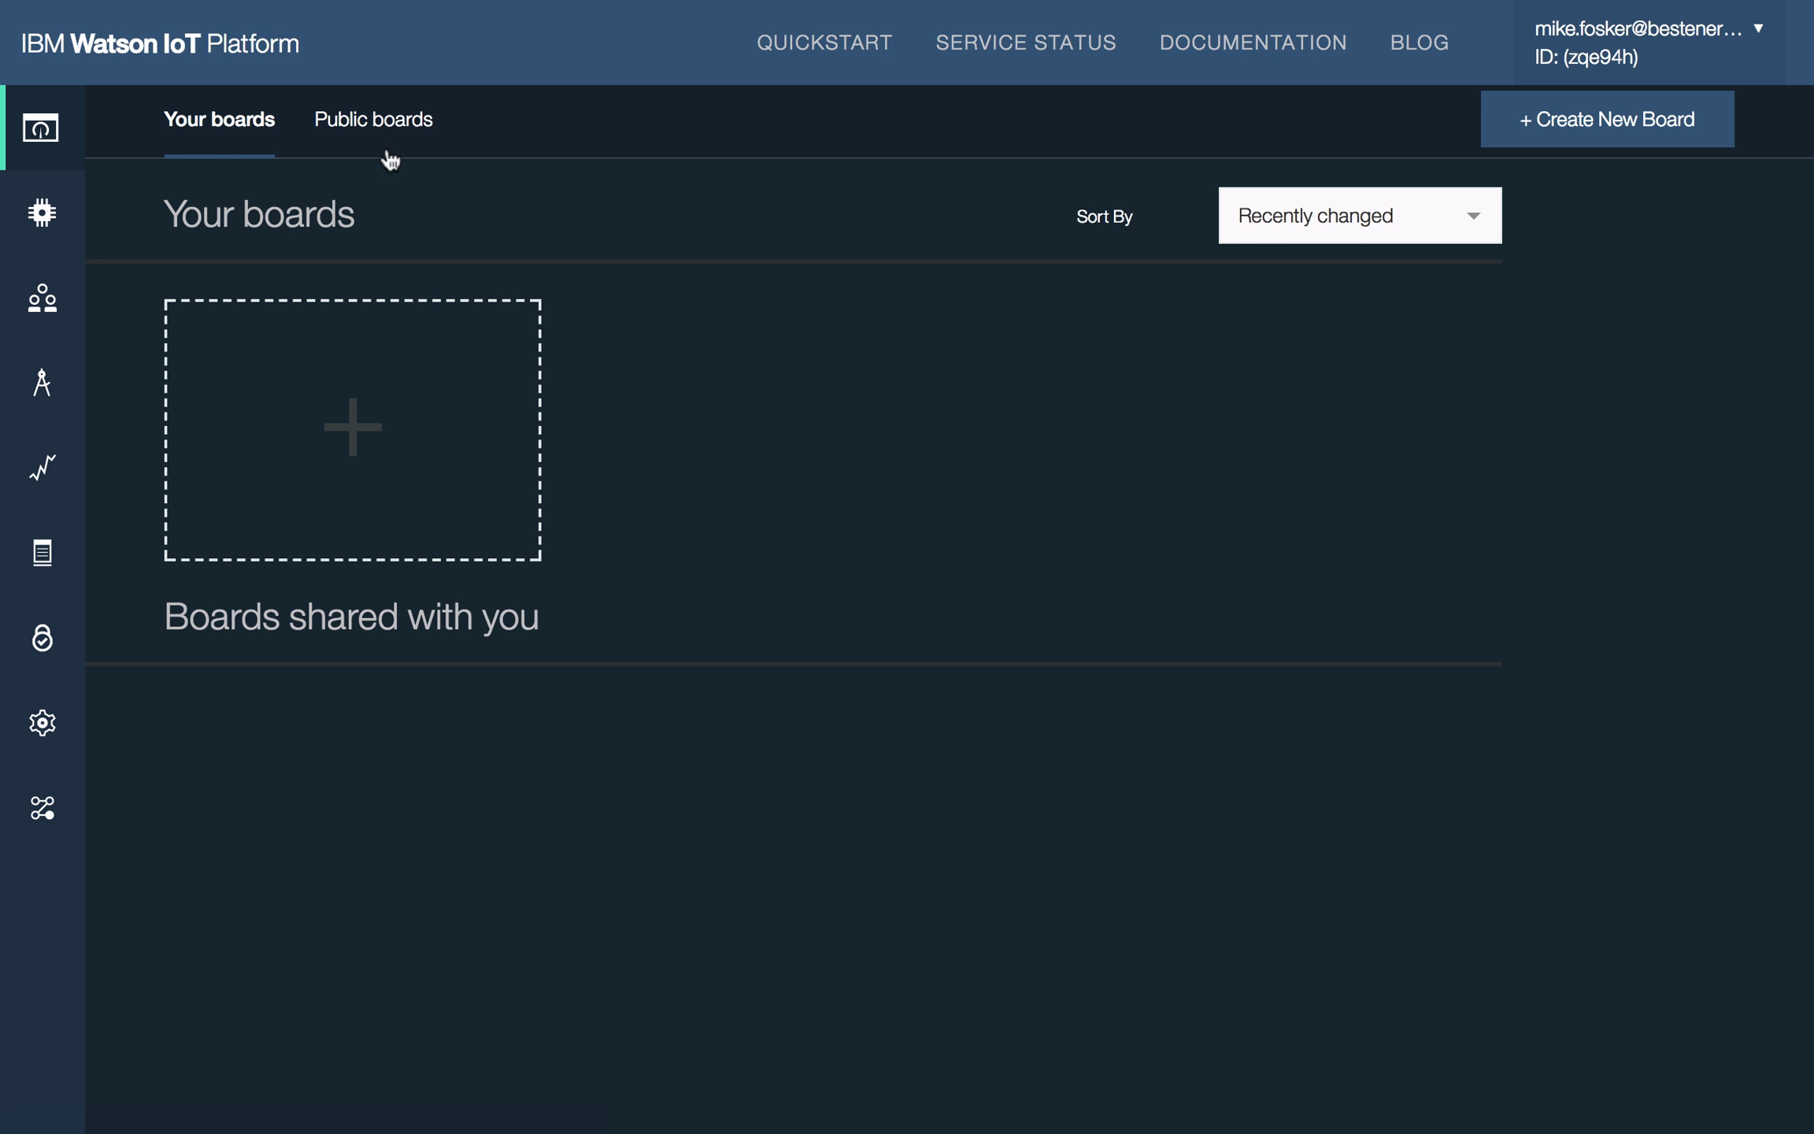
Step: Under Devices > Device Types, add device type Eniscope_Type with description Eniscope
mouse_move(65, 227)
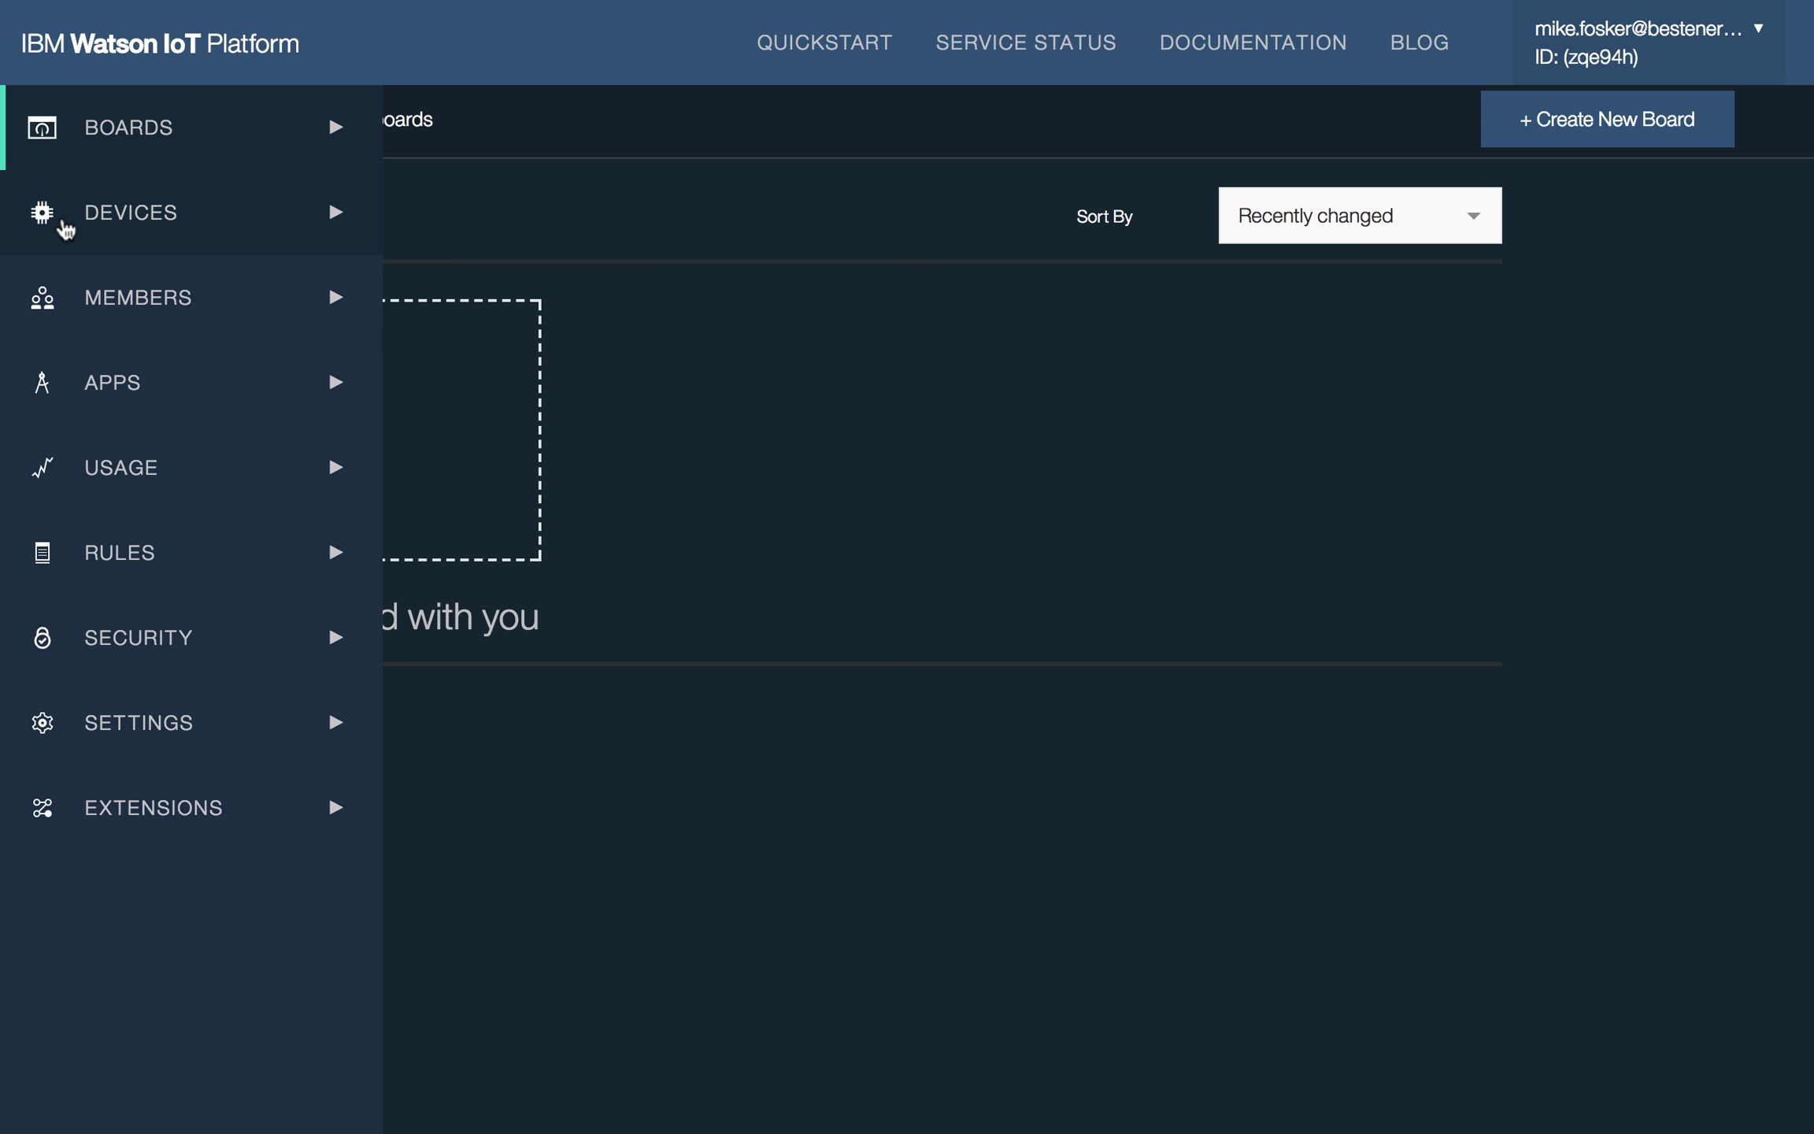
click(129, 234)
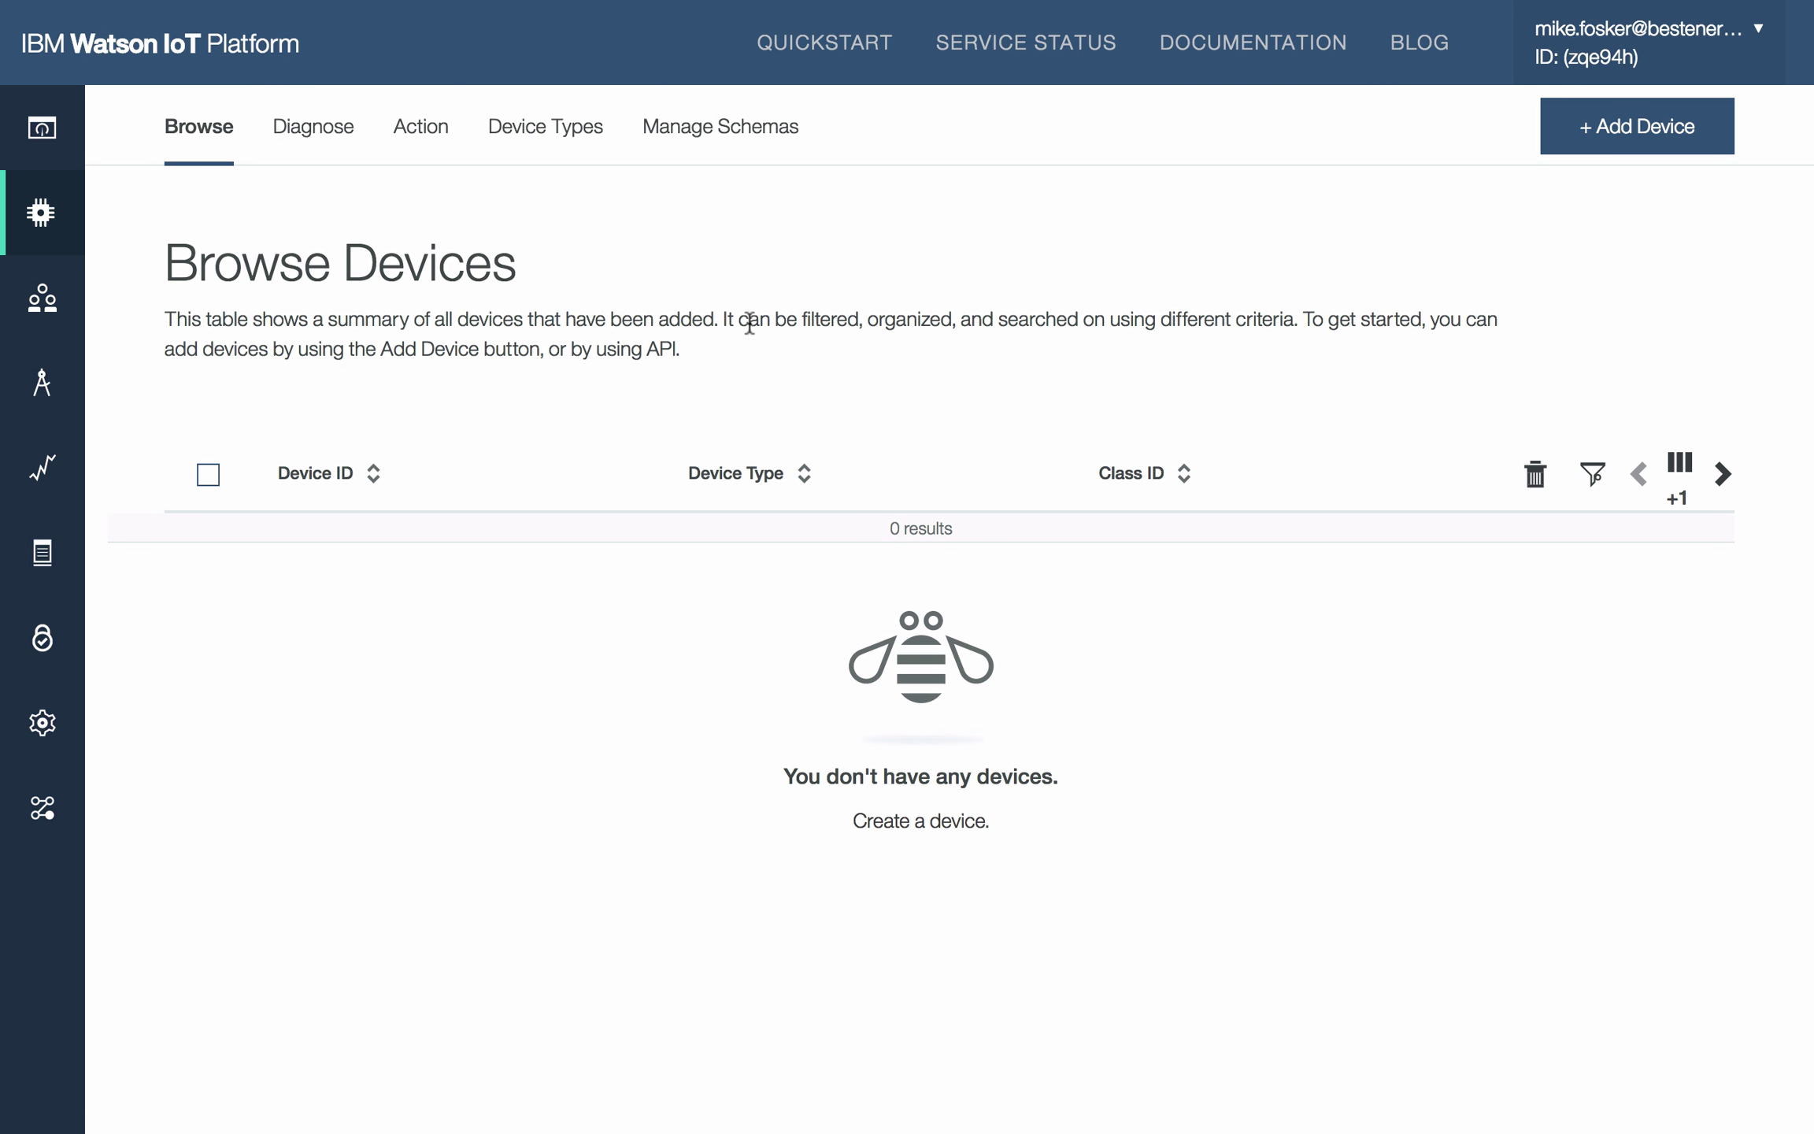
click(560, 135)
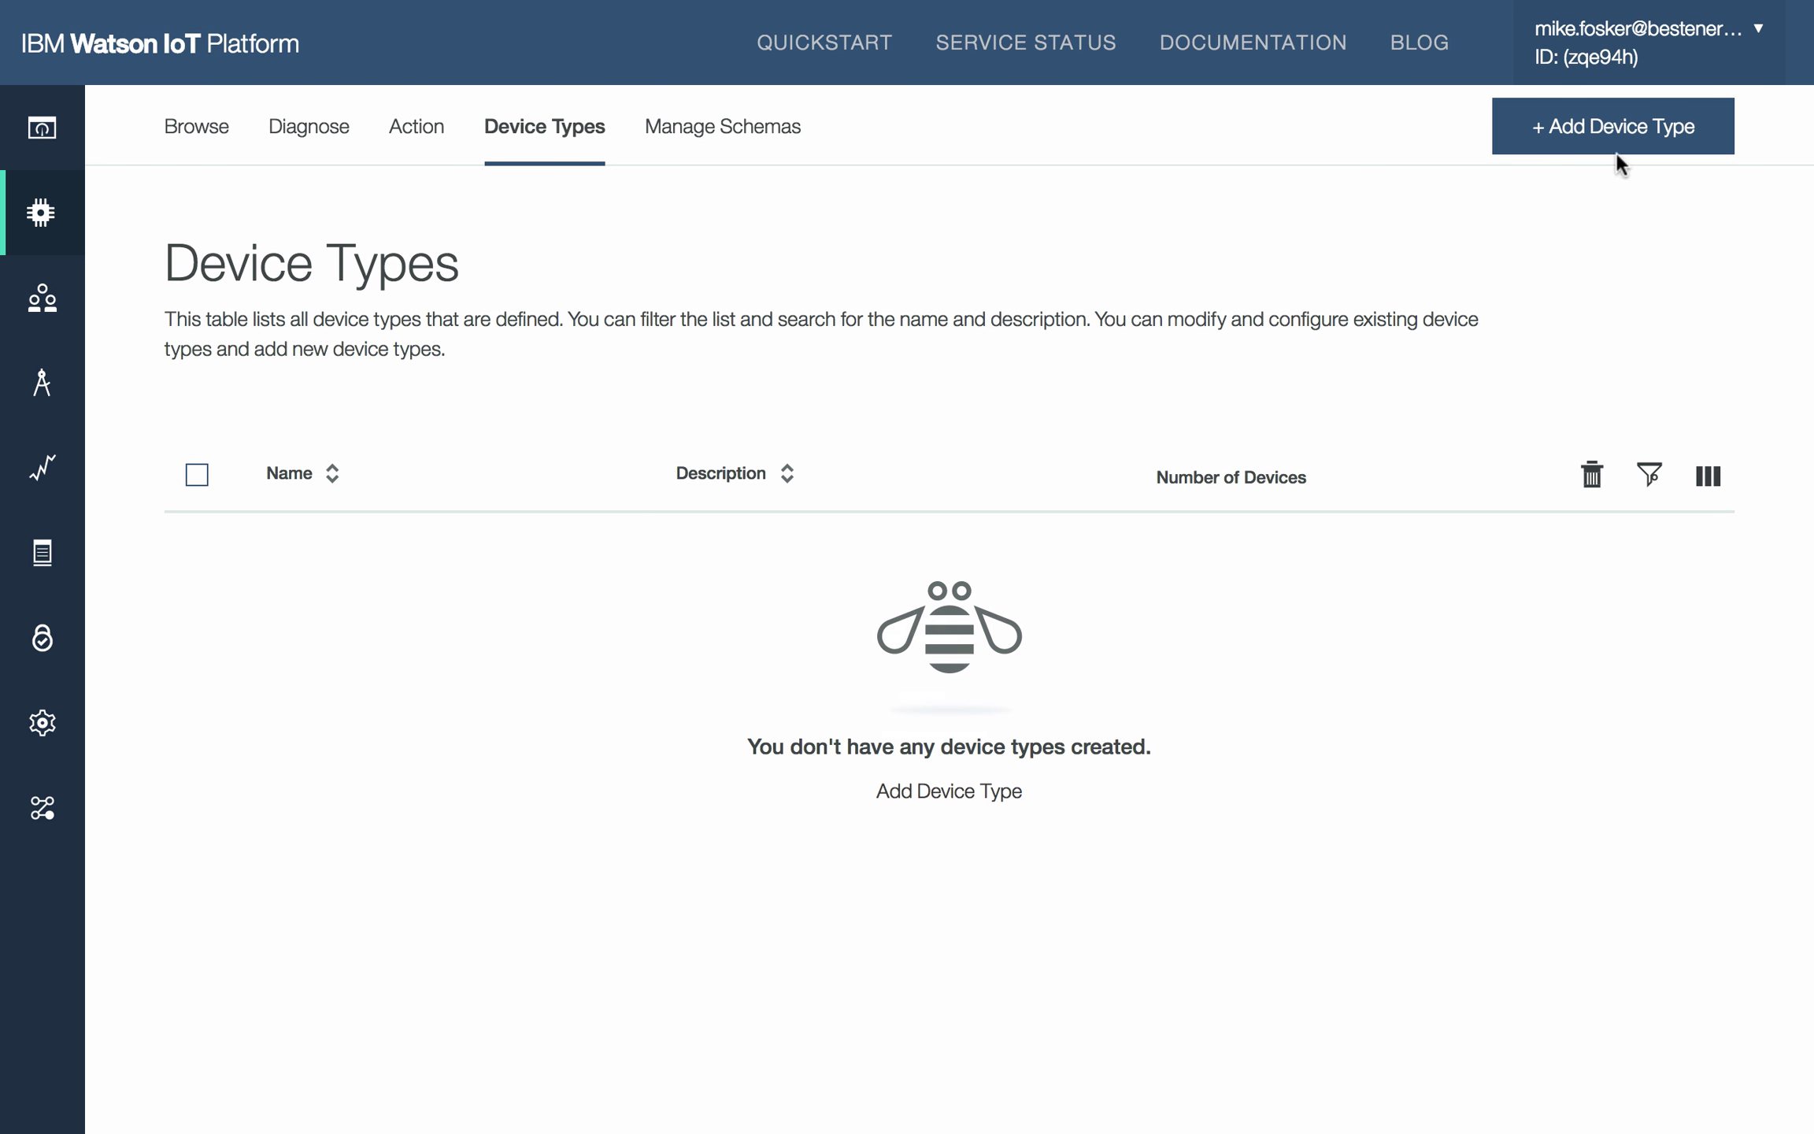
click(1636, 129)
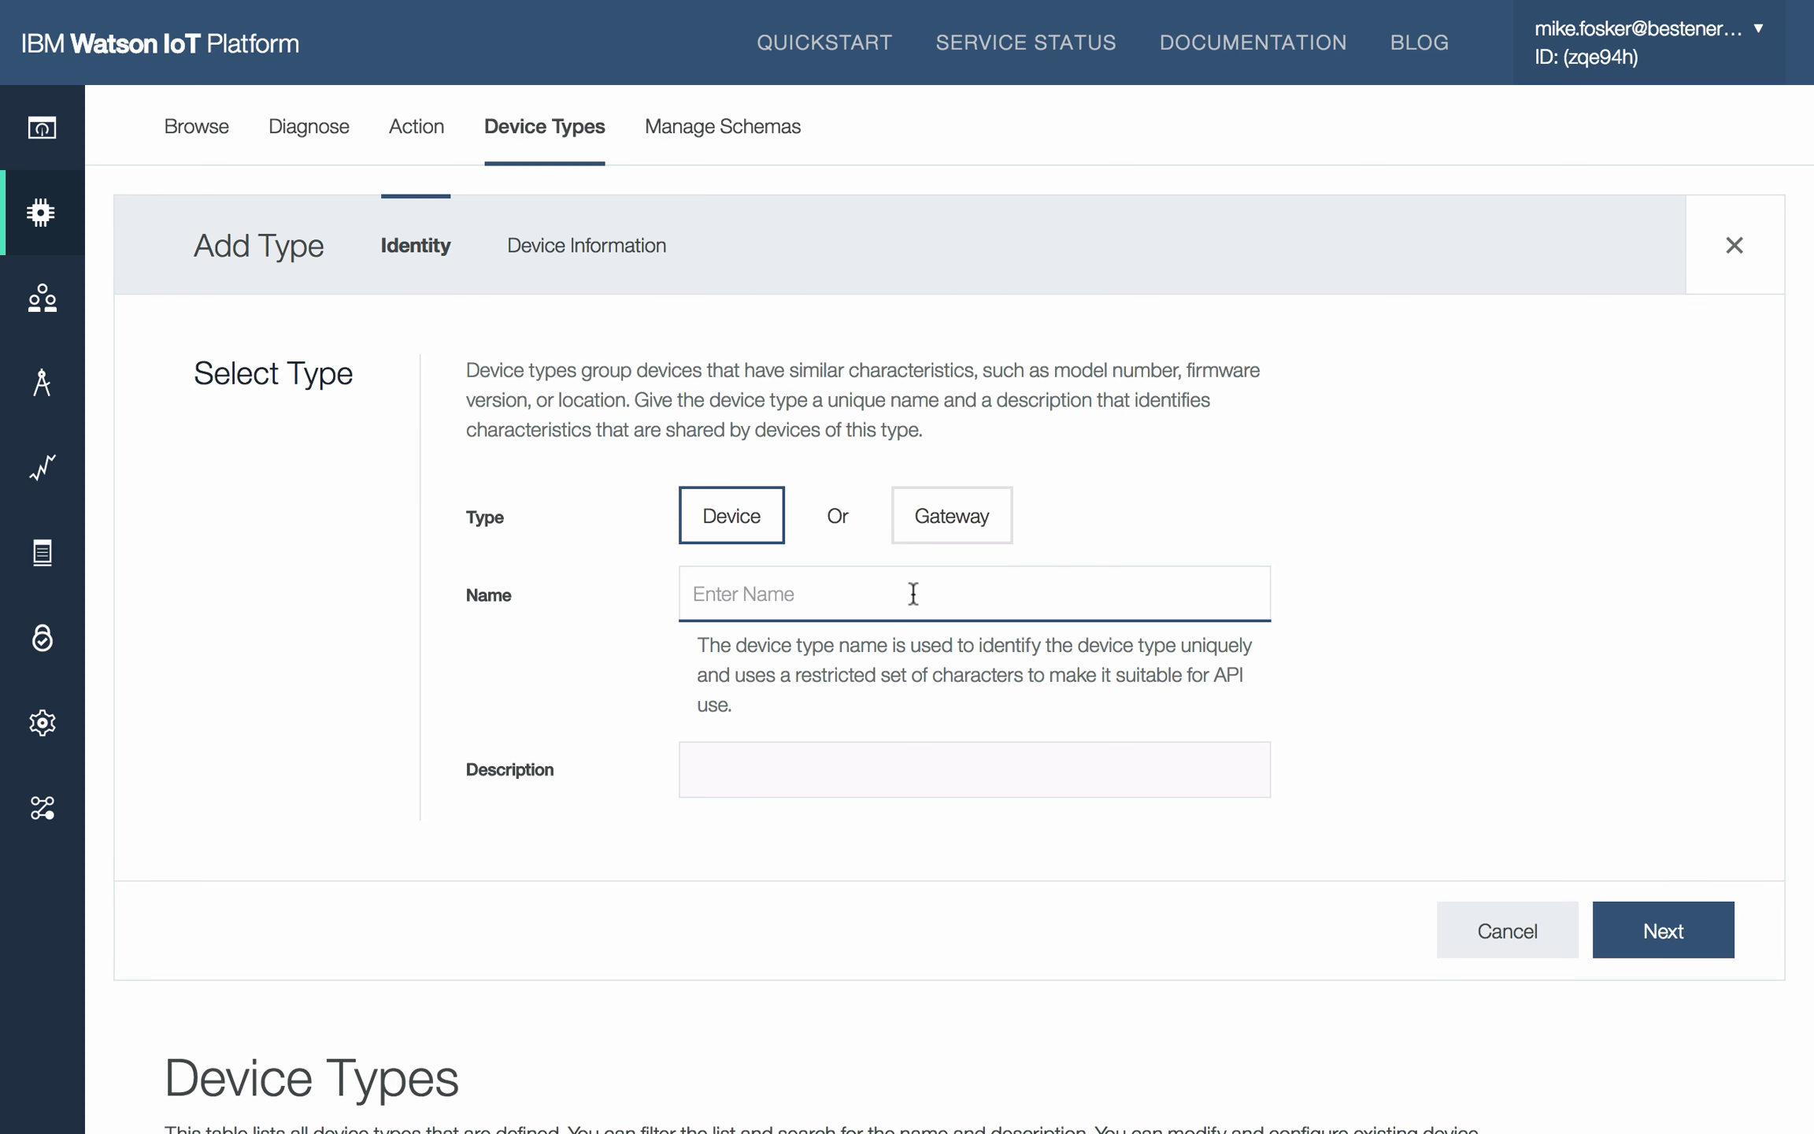
text(Eniscope_Type)
click(882, 762)
text(Eniscope)
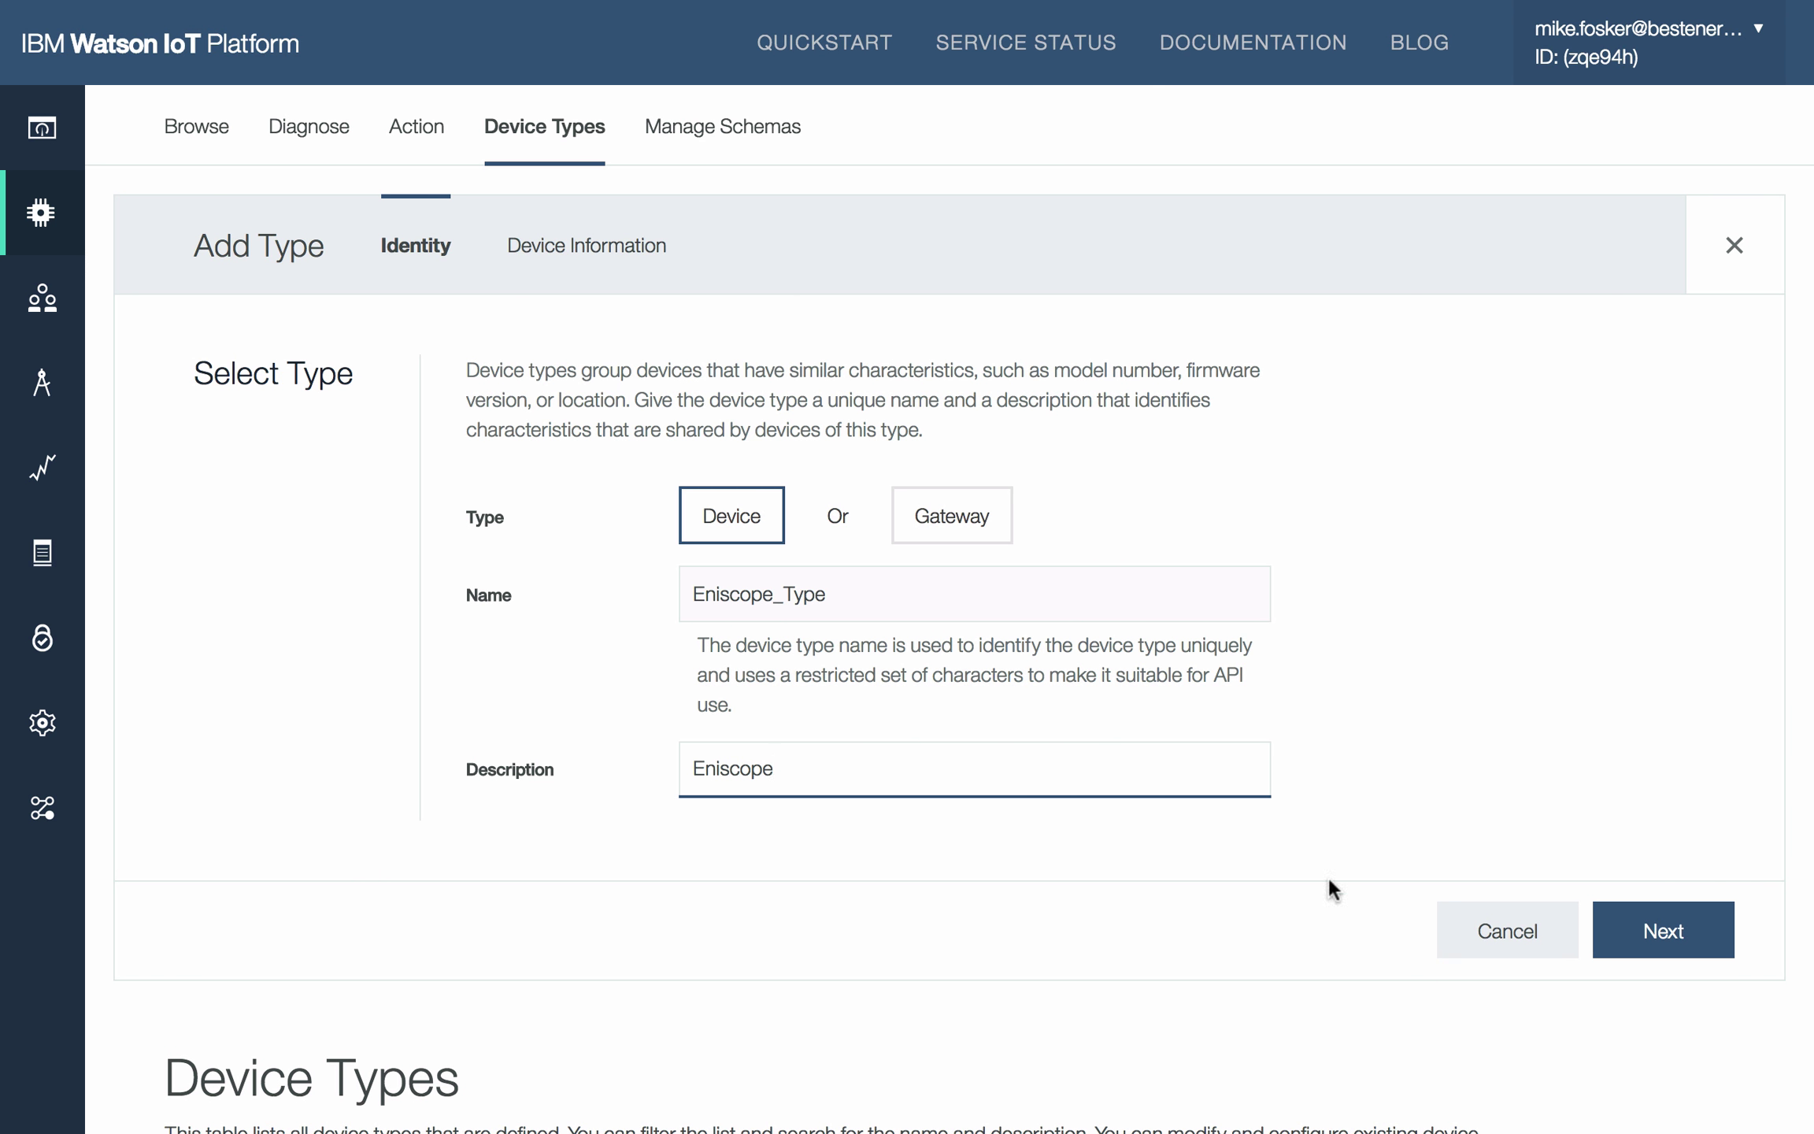
click(1667, 933)
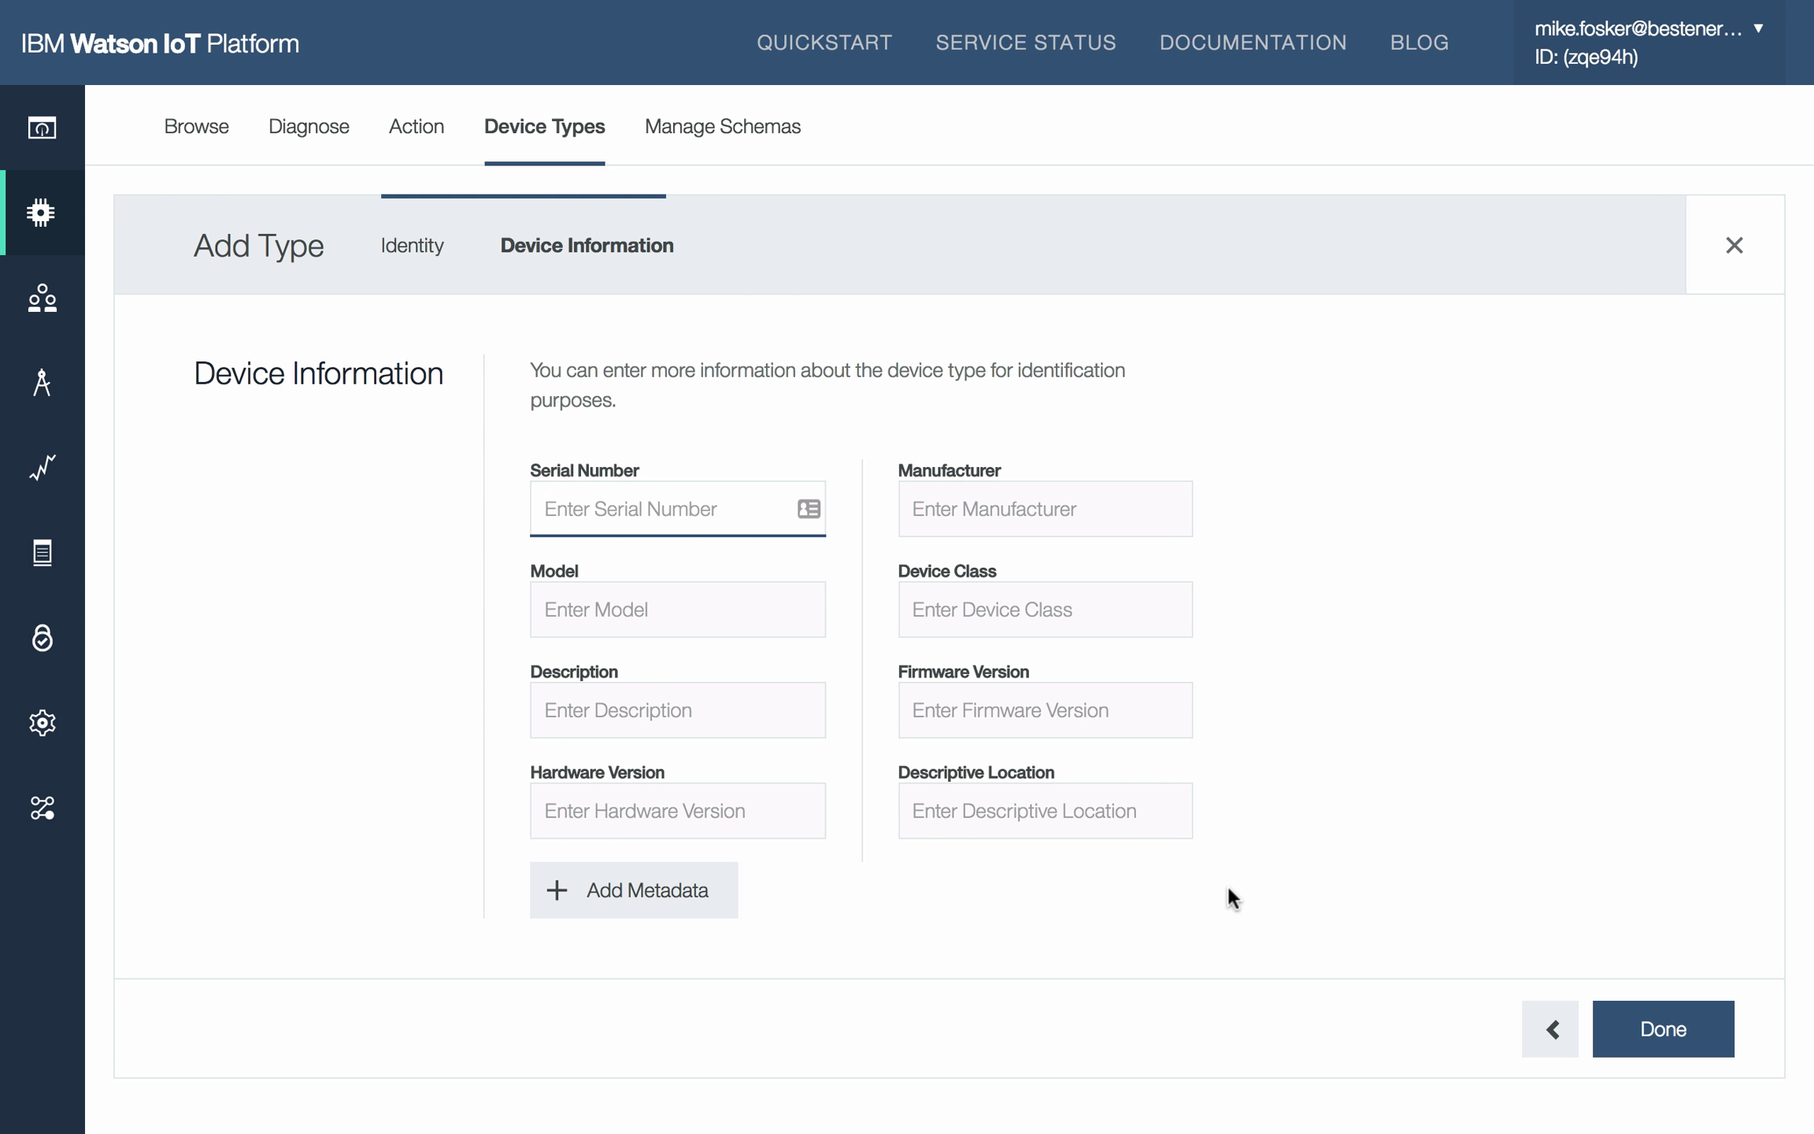
click(1679, 1047)
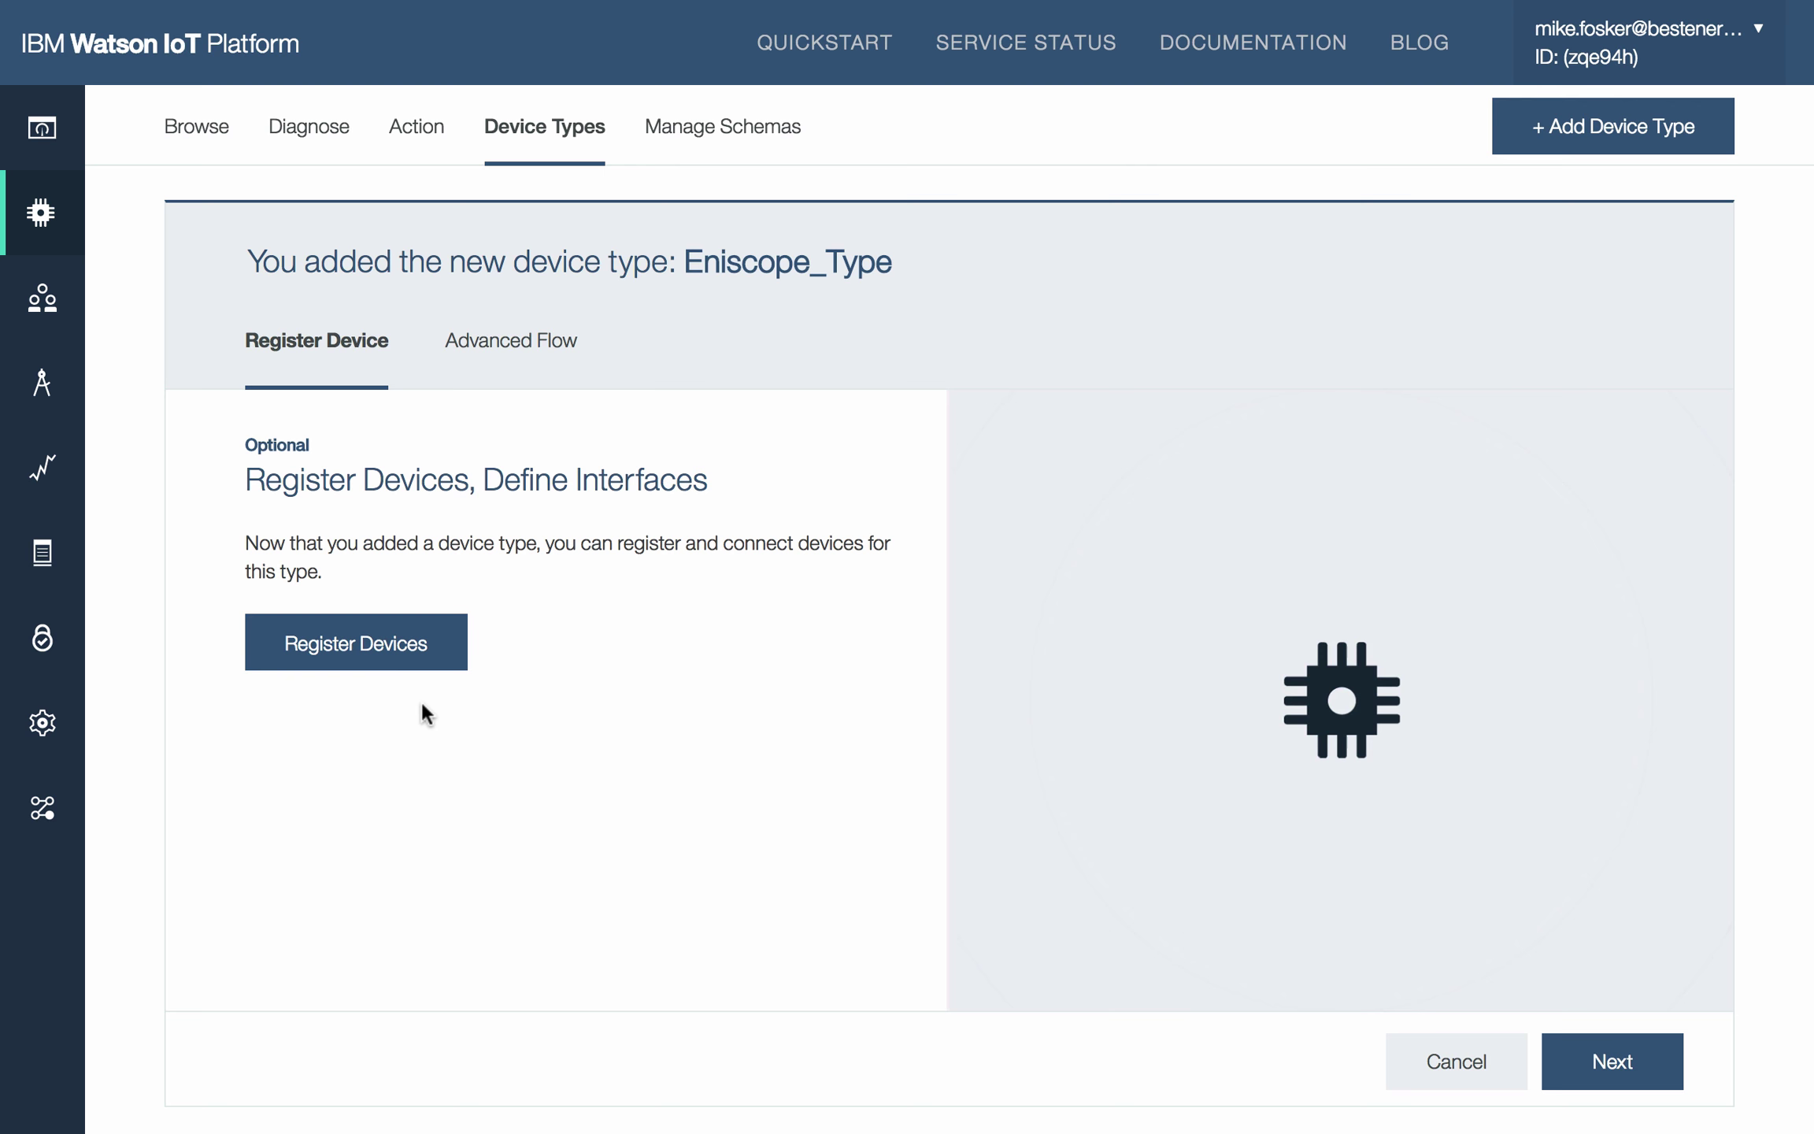
Step: Begin registering an Eniscope_Type device with Device ID Eniscope01 and move to Device Information
click(382, 653)
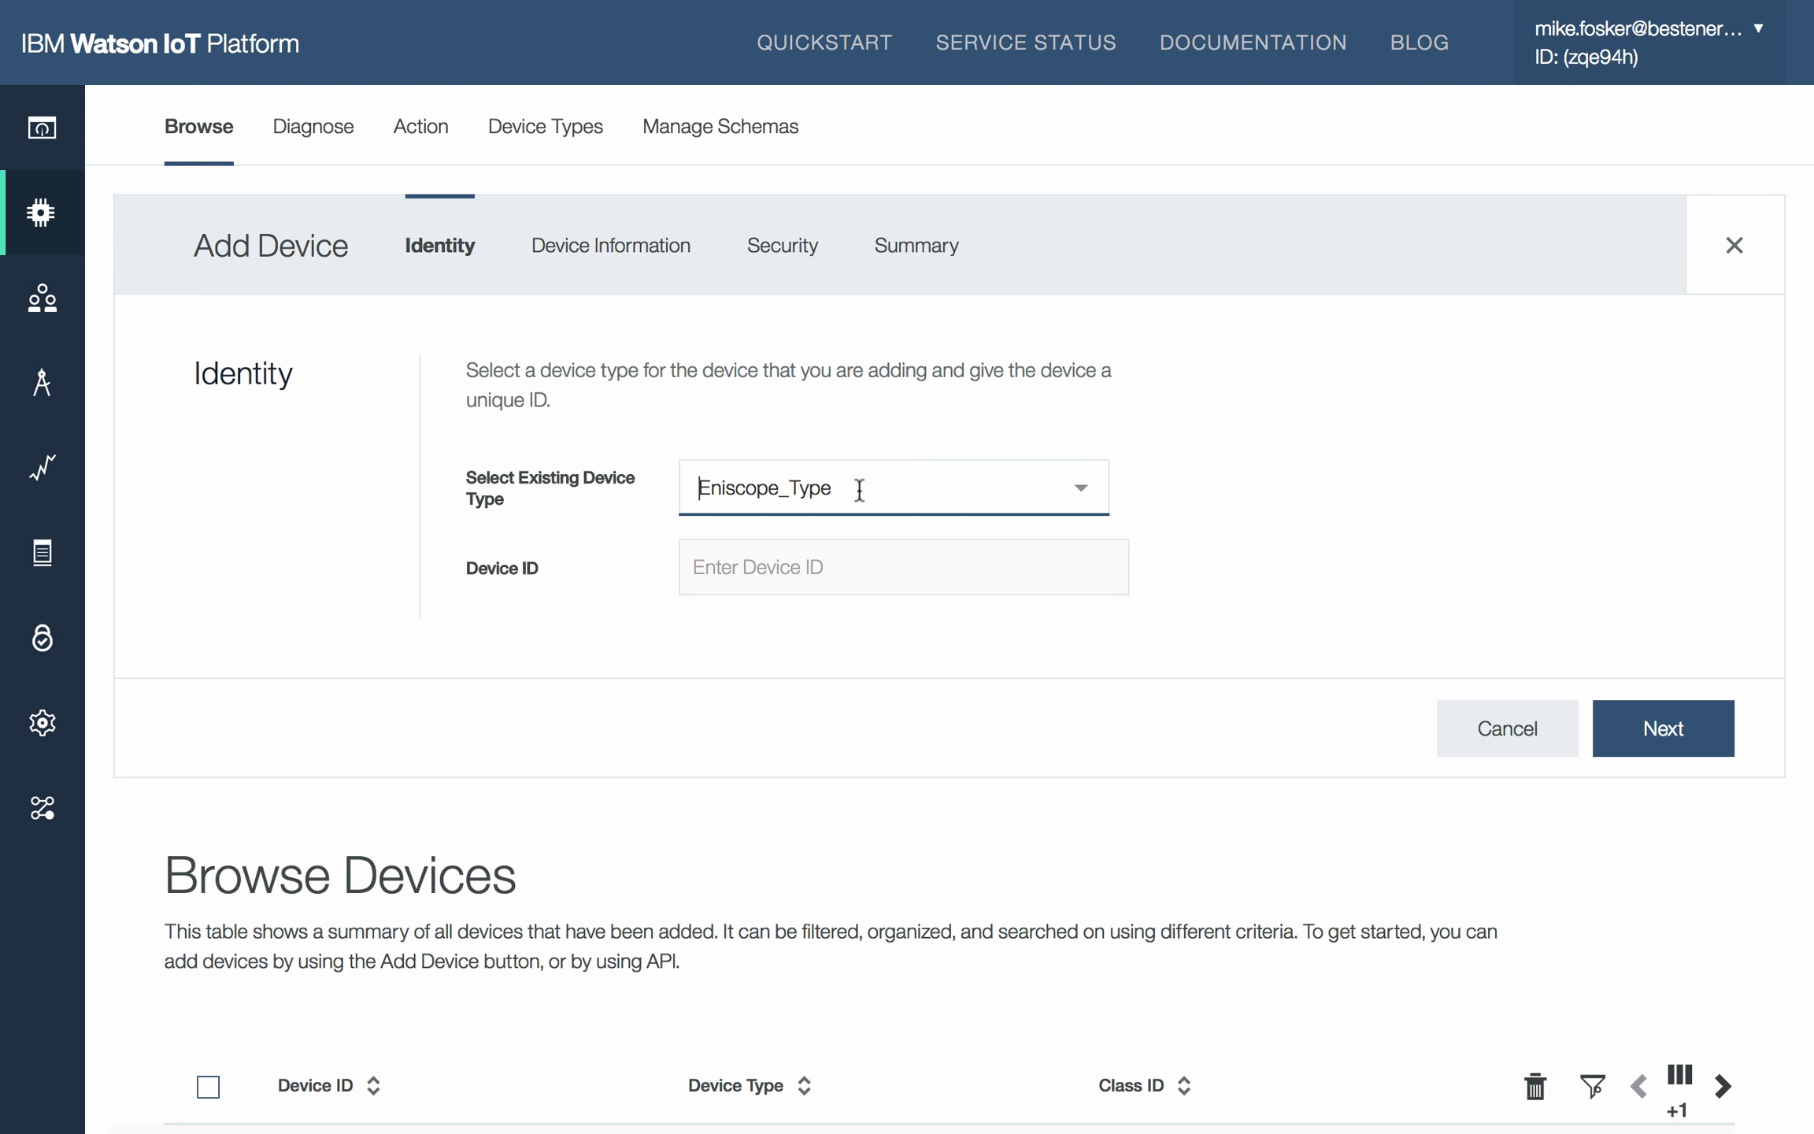
click(855, 577)
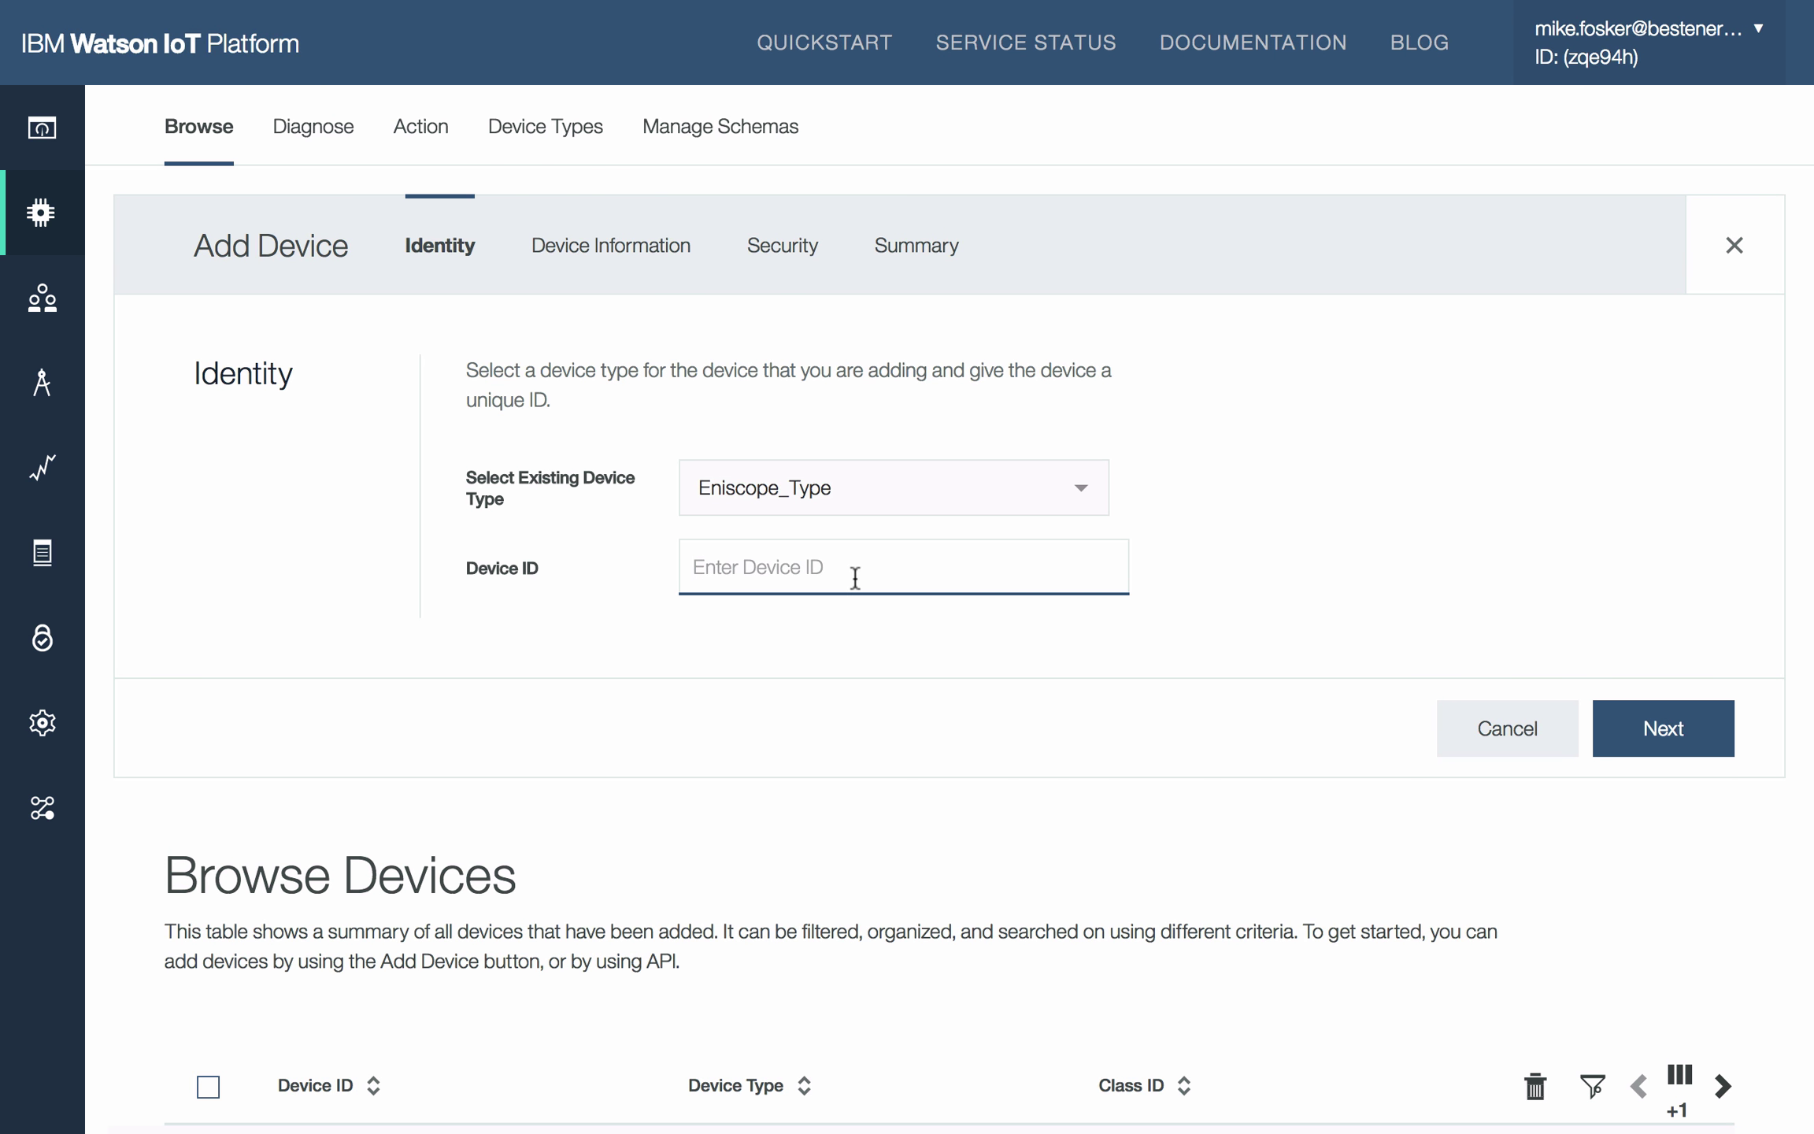
text(Eniscope01)
click(1556, 576)
click(1657, 738)
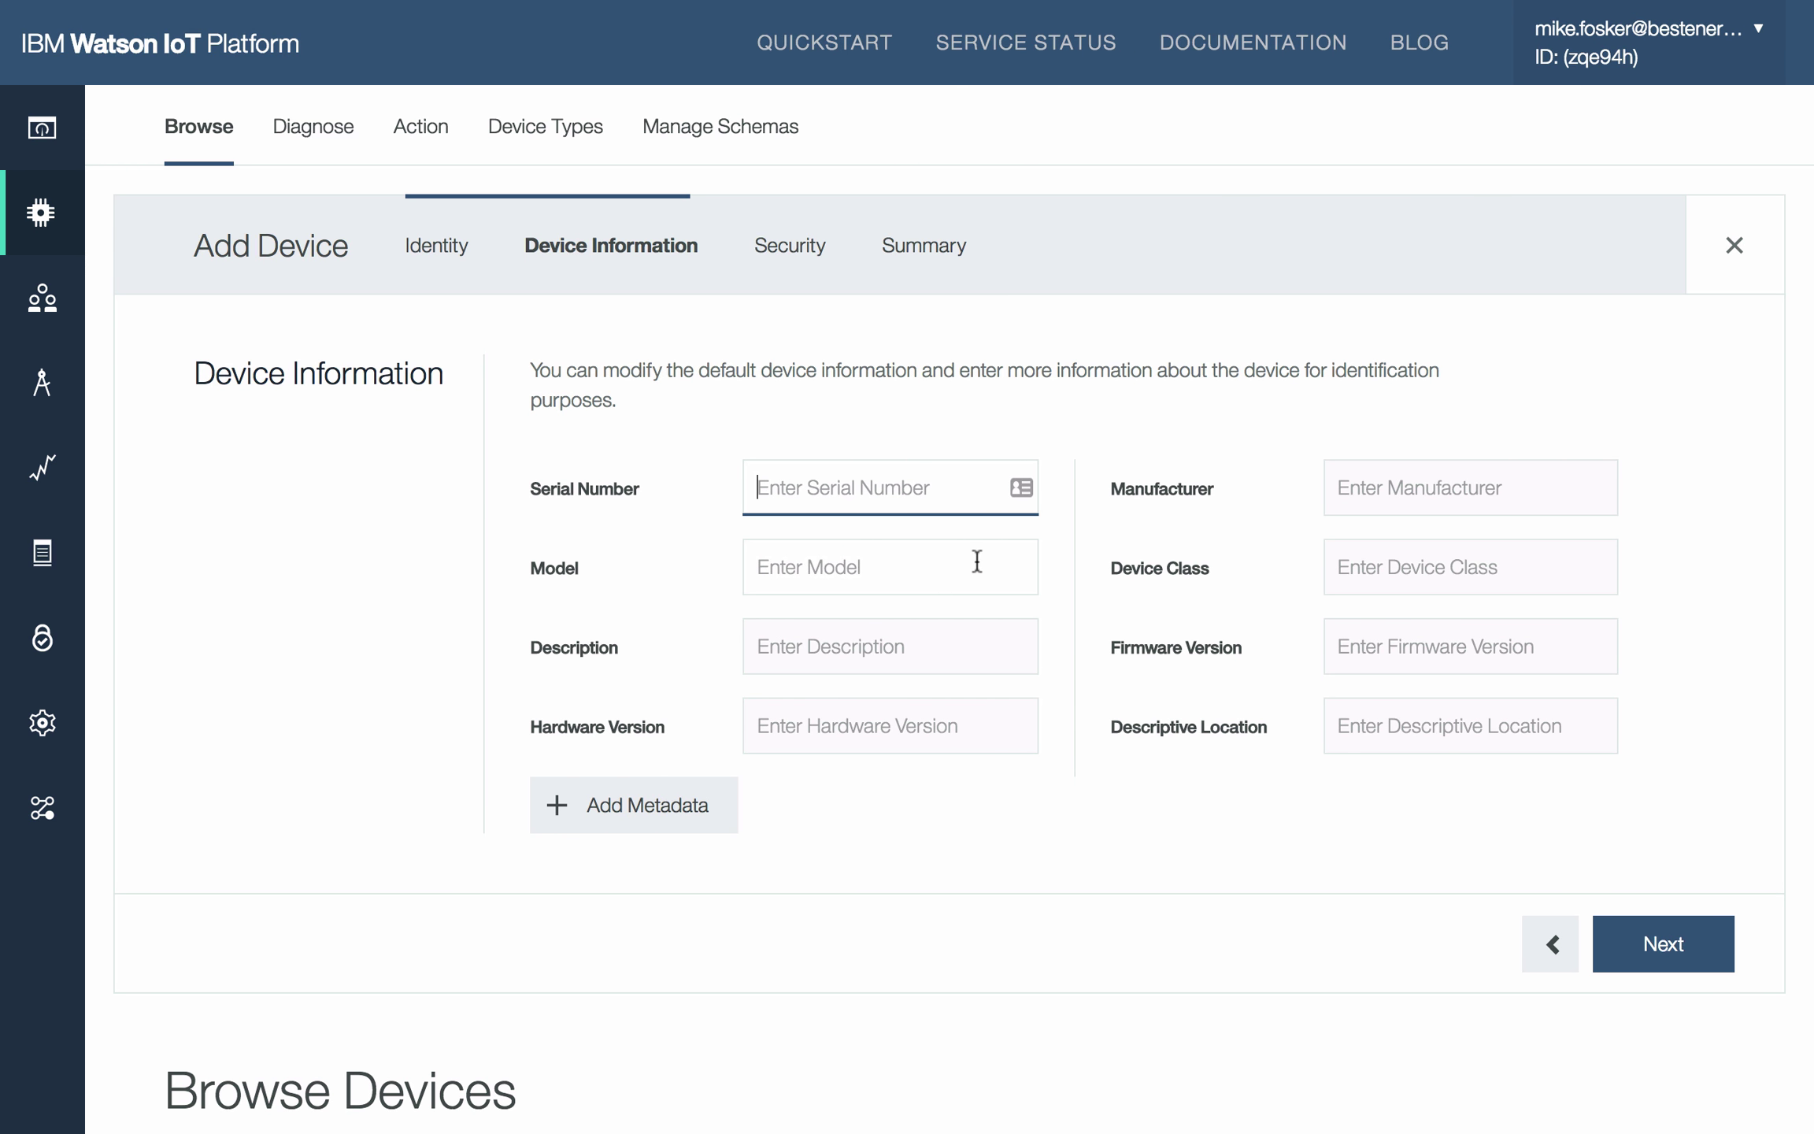
Step: Pass Device Information and Security with the token left blank, then complete Eniscope01's registration
click(1669, 945)
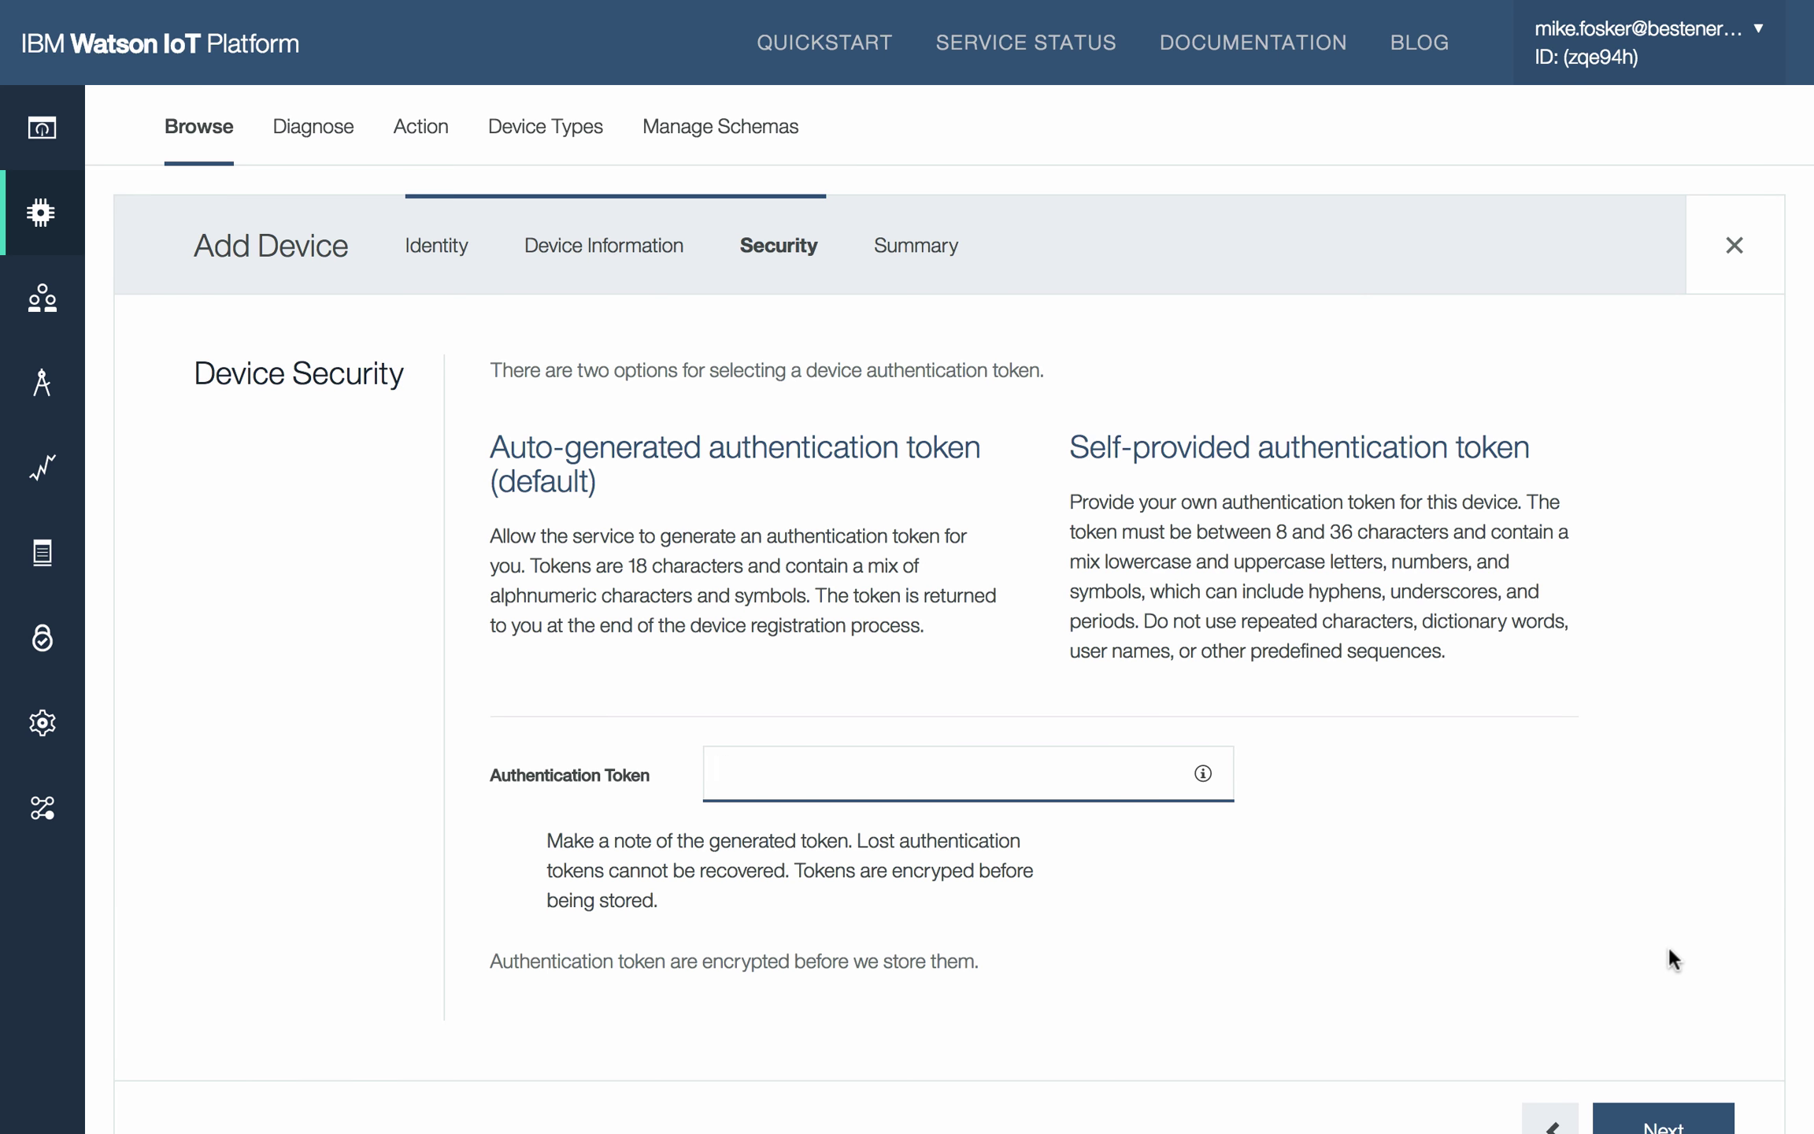
scroll(1668, 951, down, 1)
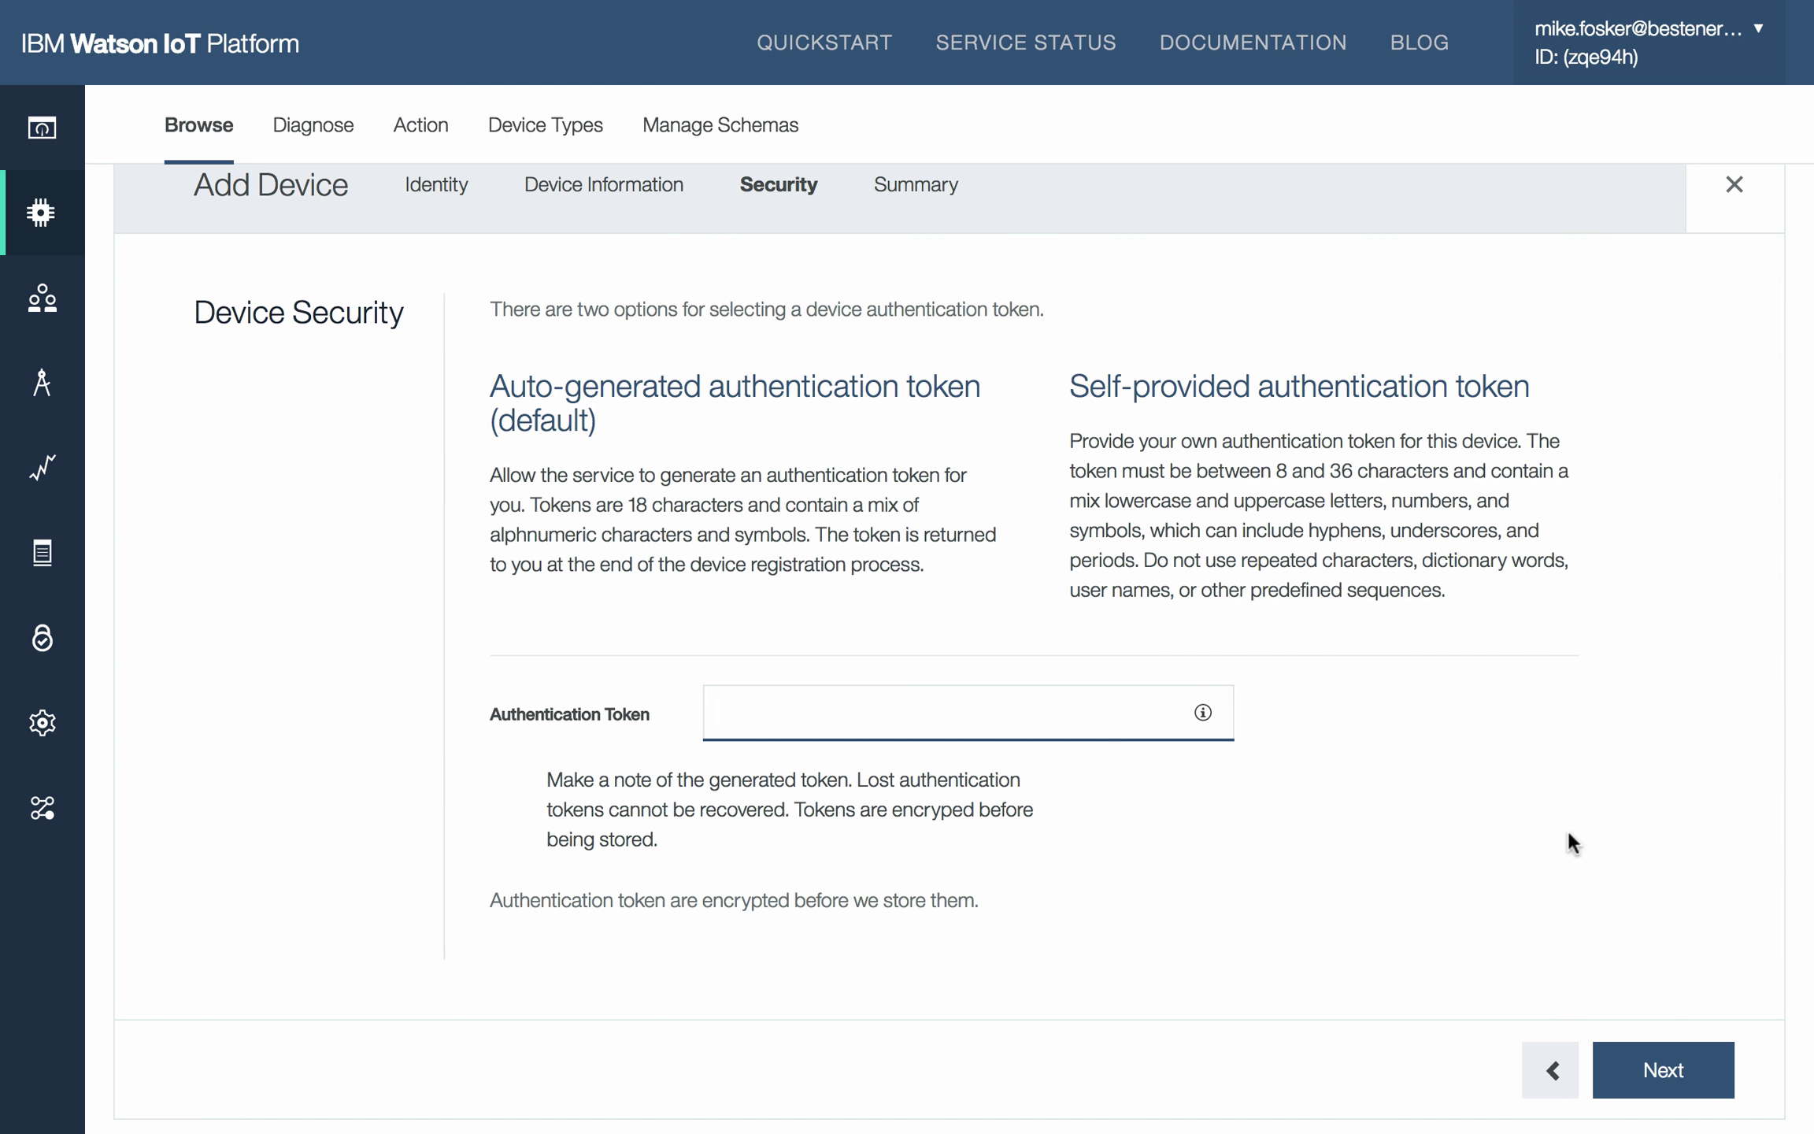
click(1658, 1075)
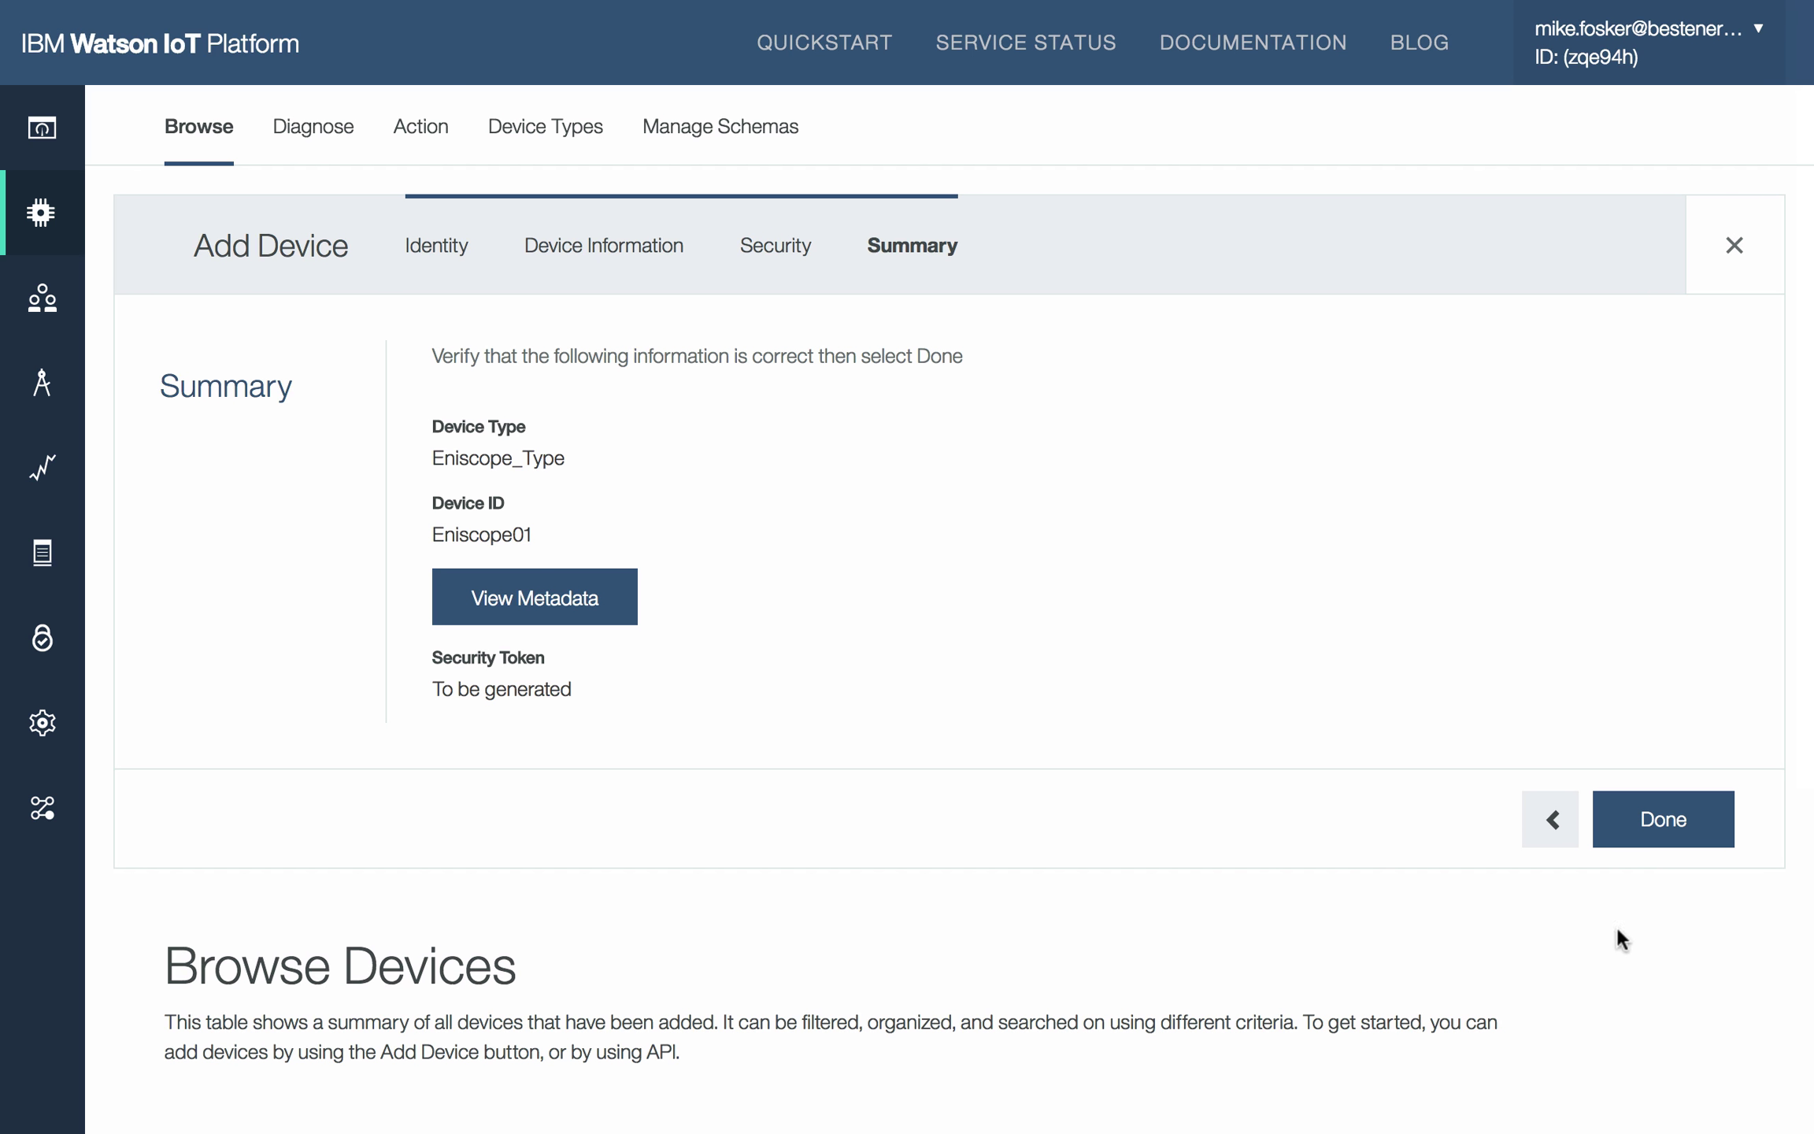
click(1664, 821)
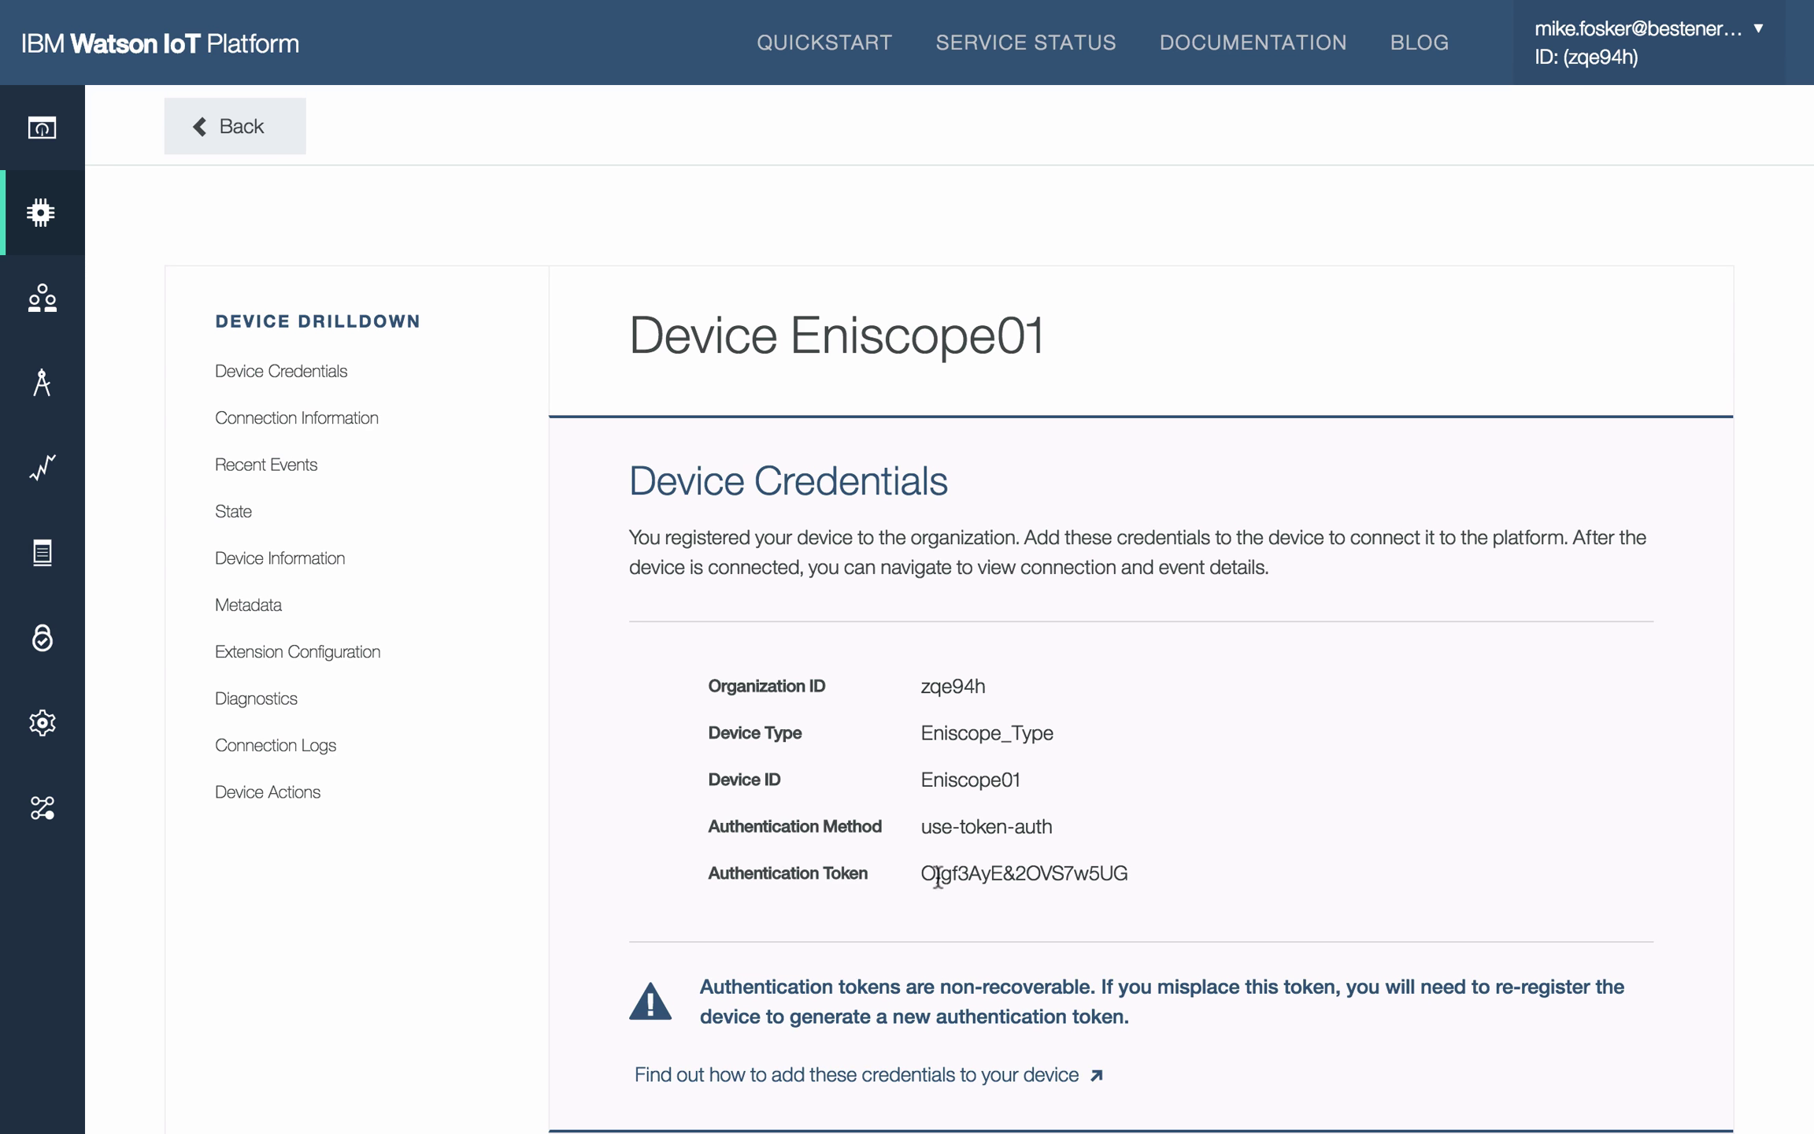
Step: Highlight Eniscope01's authentication token on the Device Credentials page, then scroll down
drag(921, 872, 1075, 873)
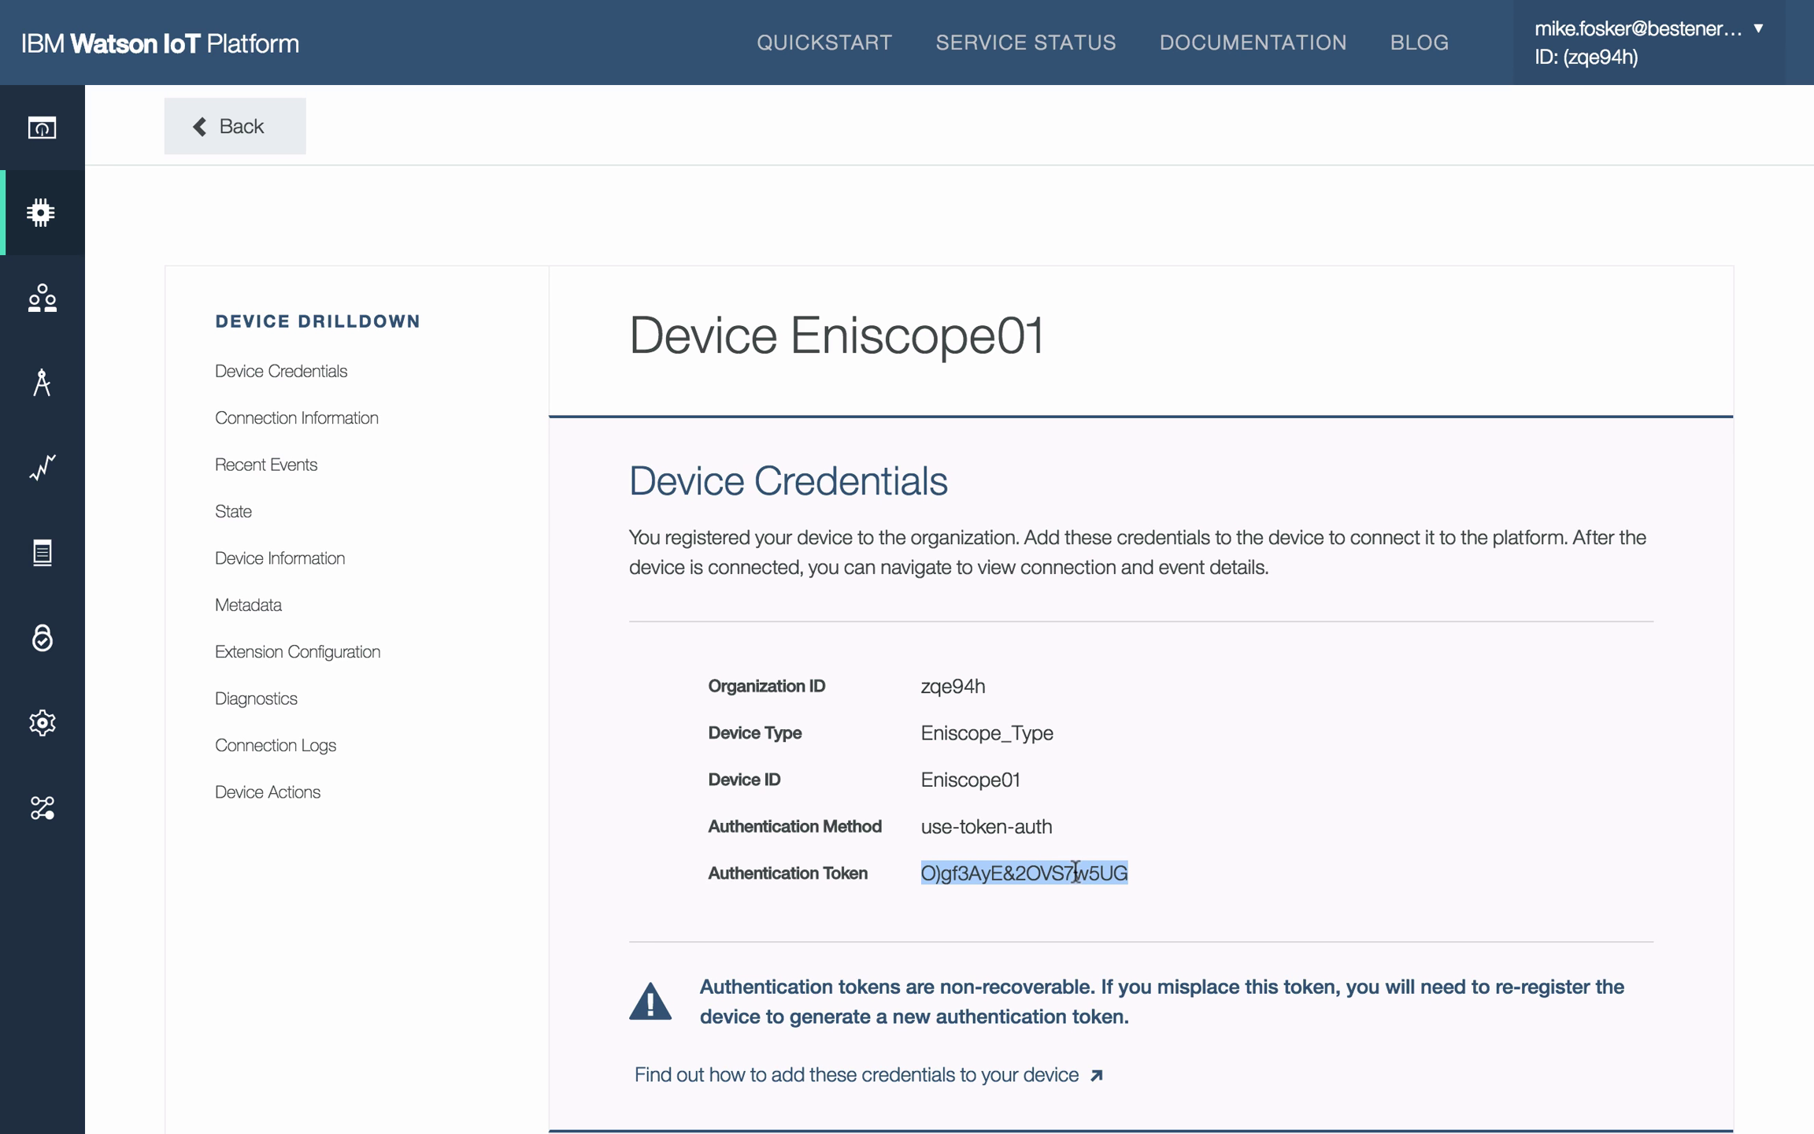
scroll(1381, 869, down, 3)
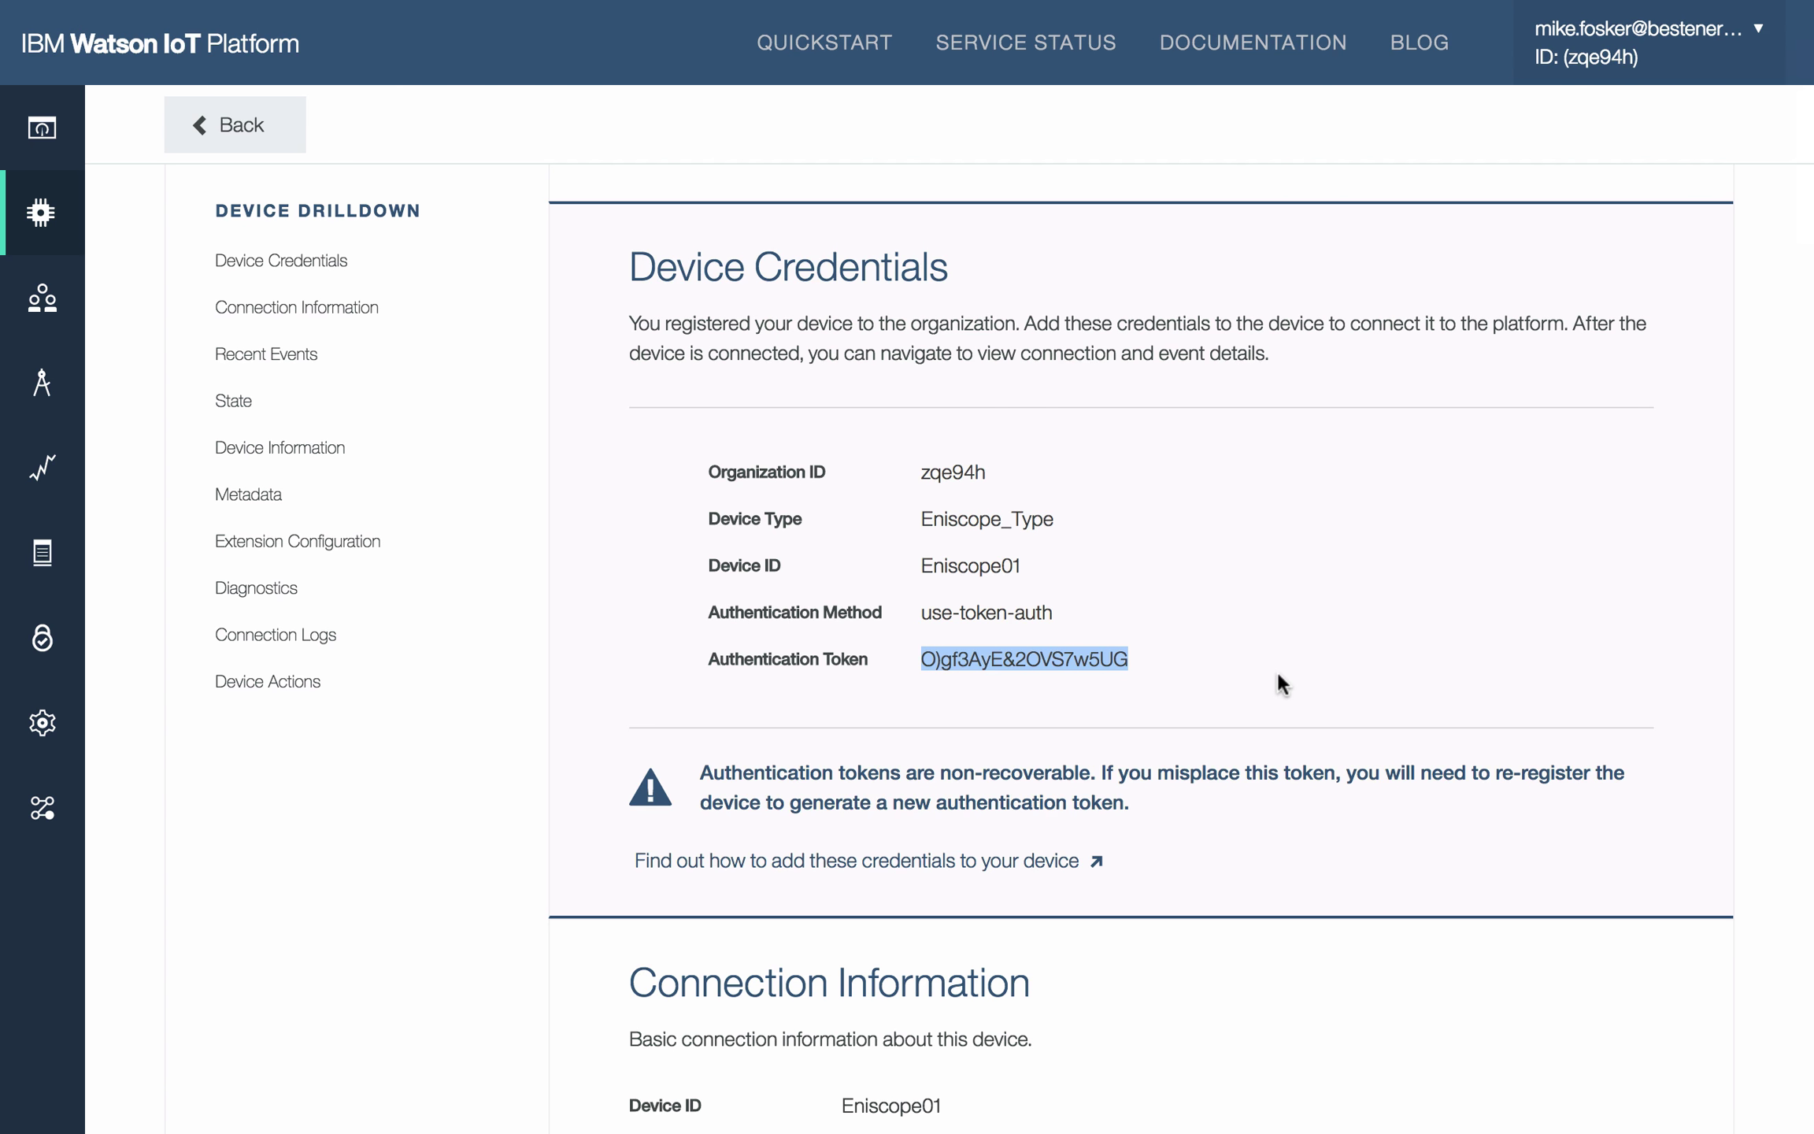
scroll(1278, 675, down, 1)
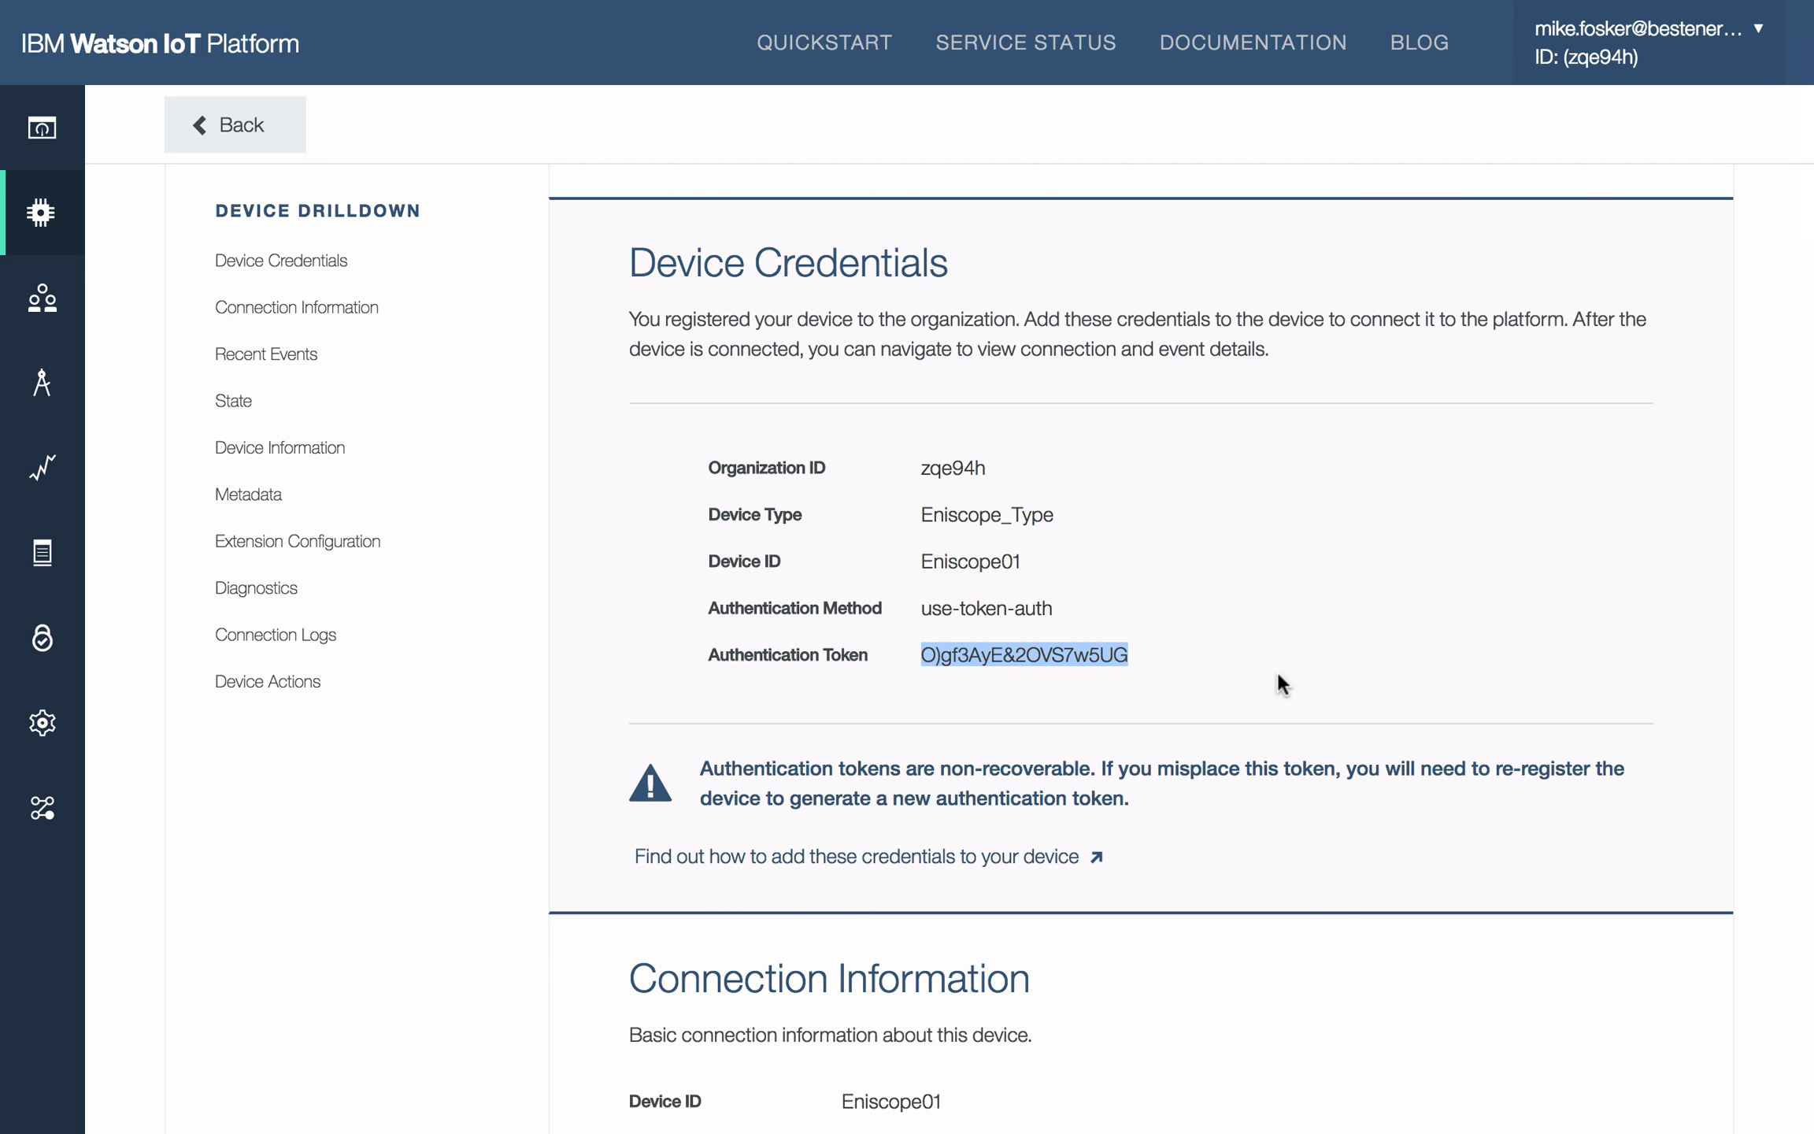
scroll(1277, 675, down, 5)
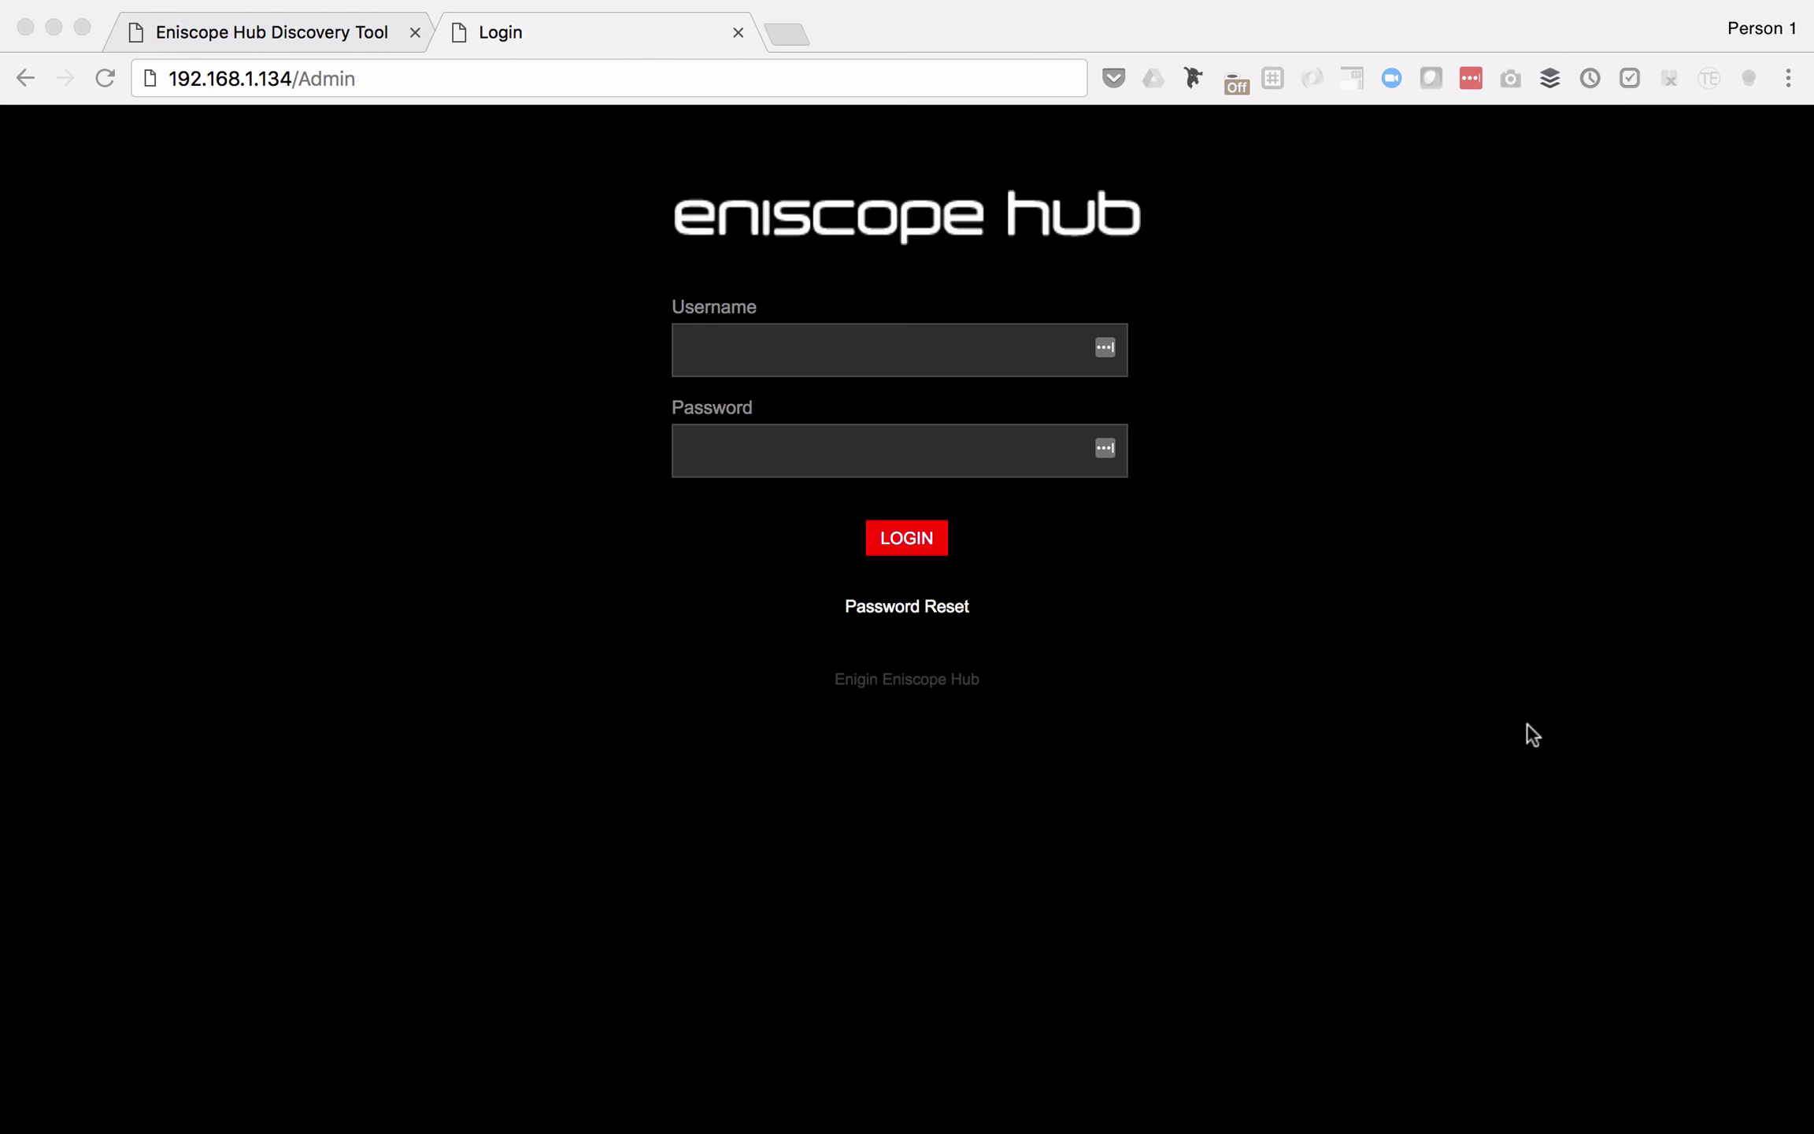
Step: Bring Chrome with the hub admin login page forward and switch it to full screen
click(1527, 725)
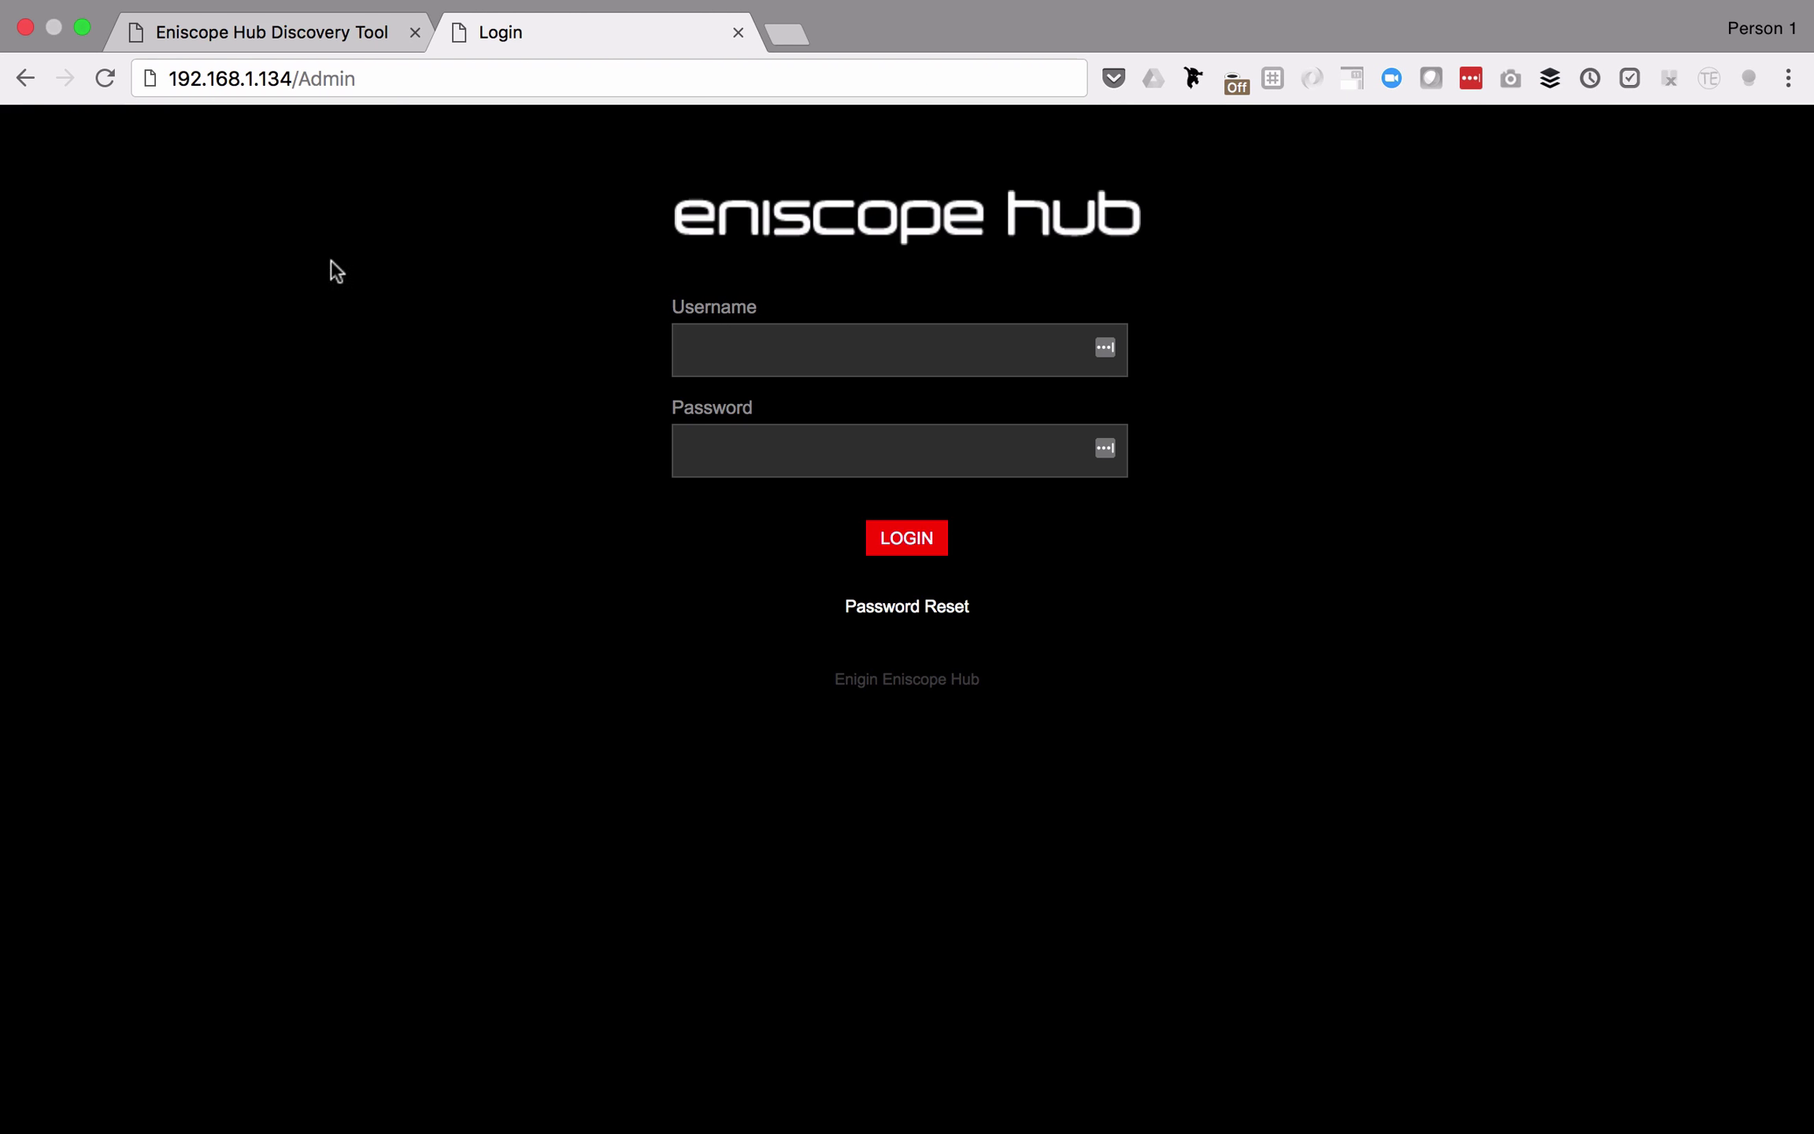
click(373, 78)
drag(373, 78, 168, 75)
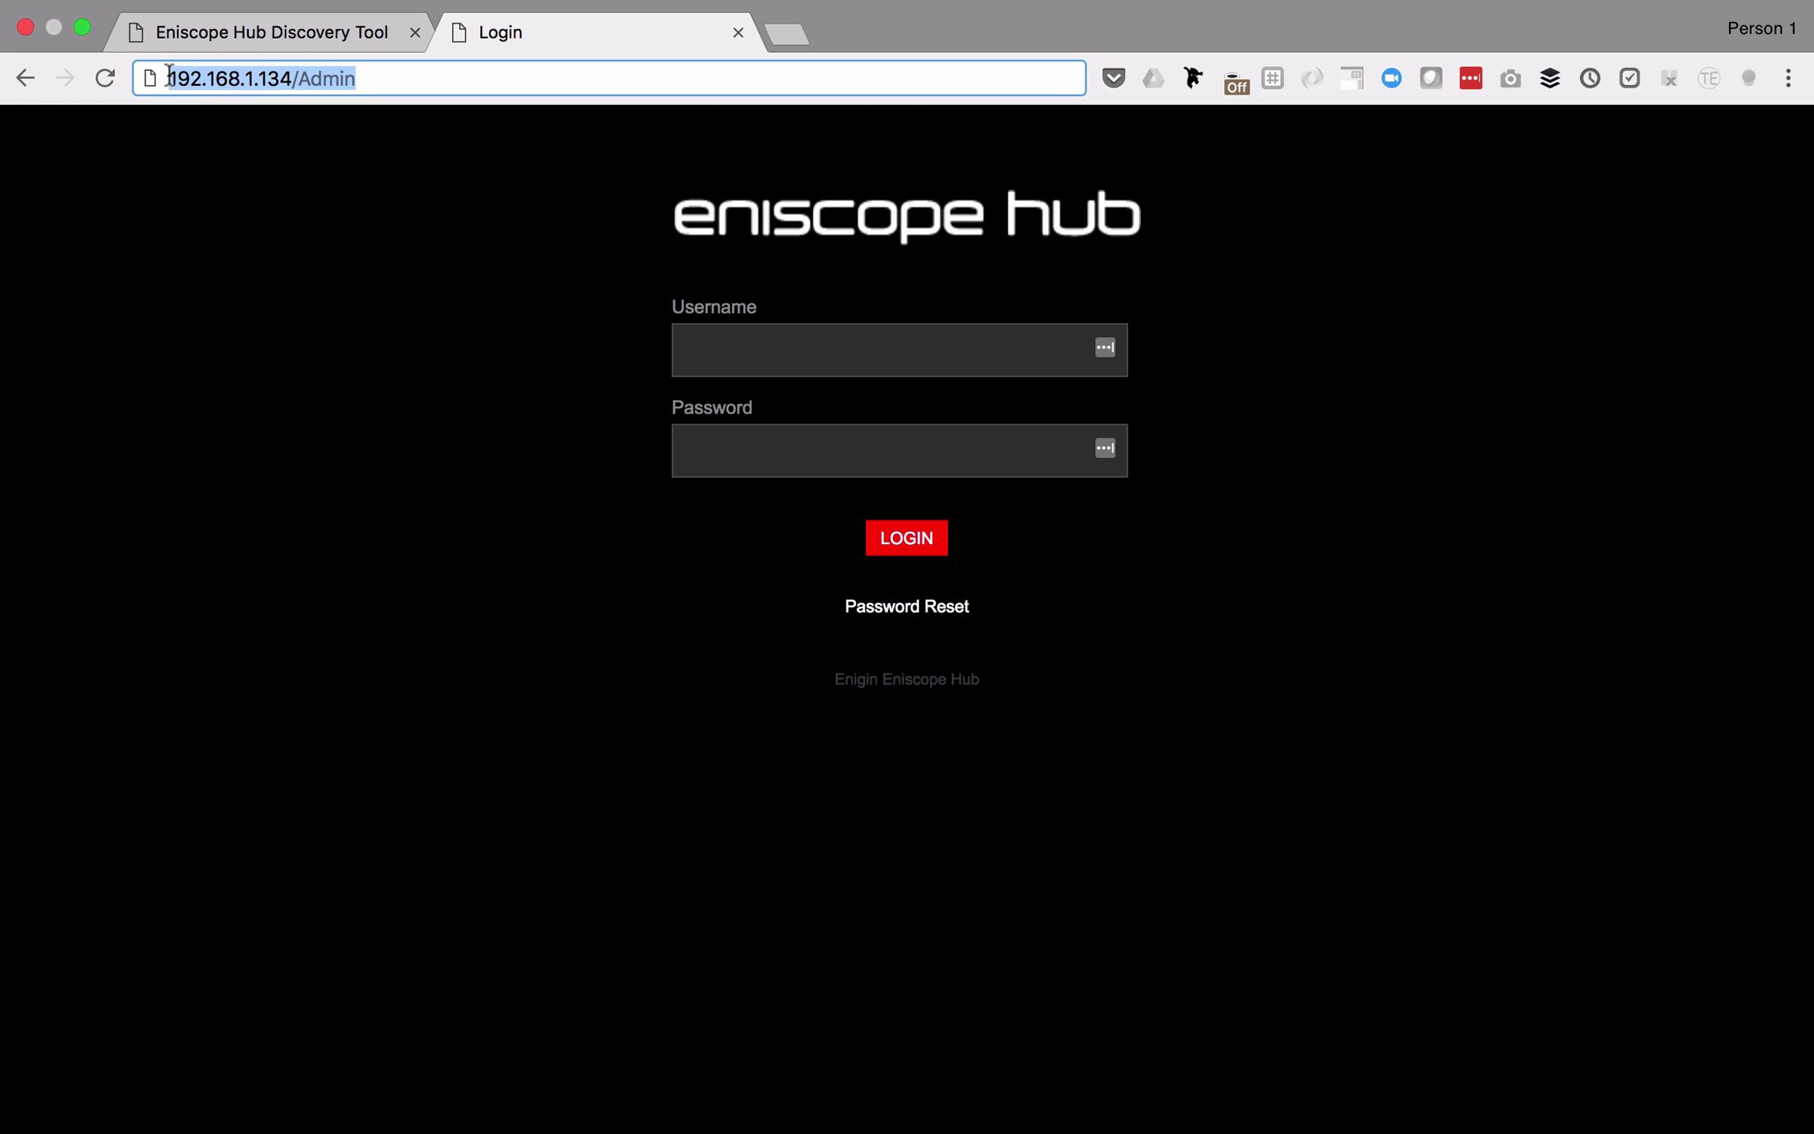
click(462, 223)
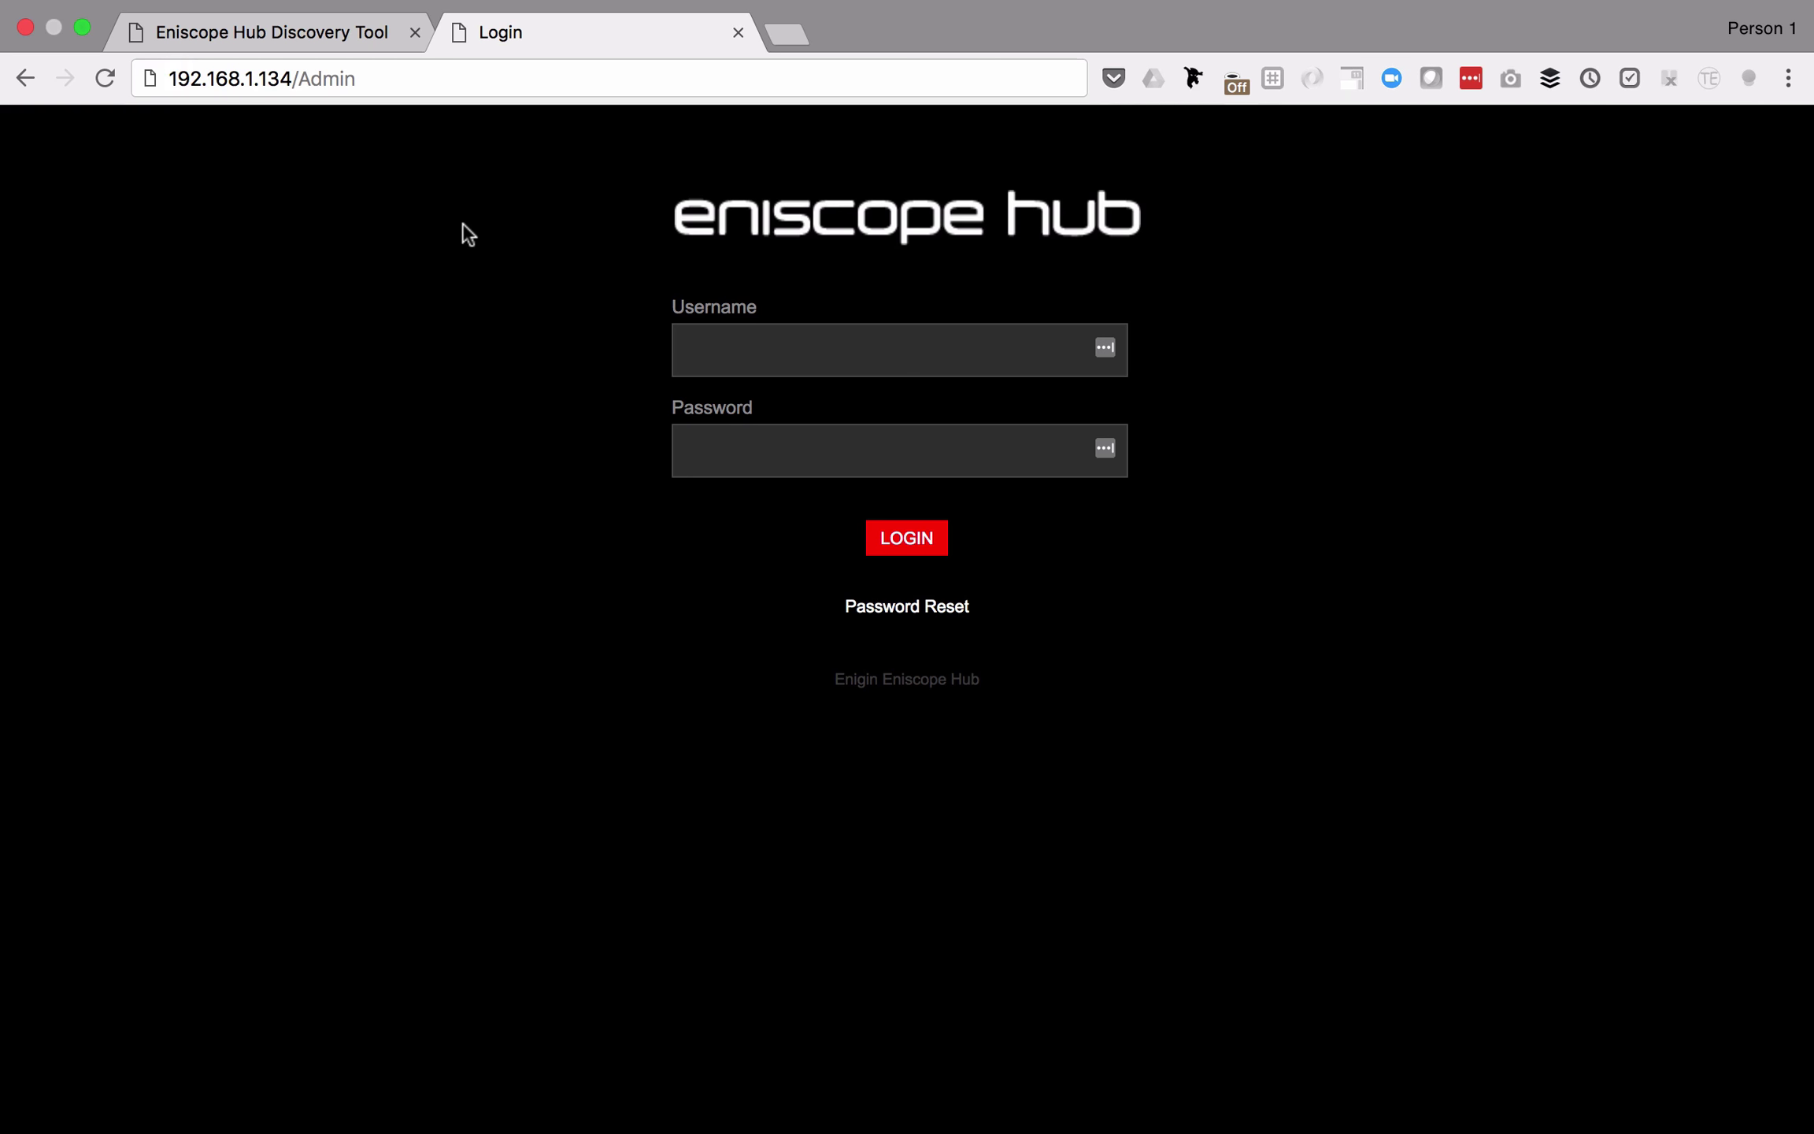
key(ctrl+super+f)
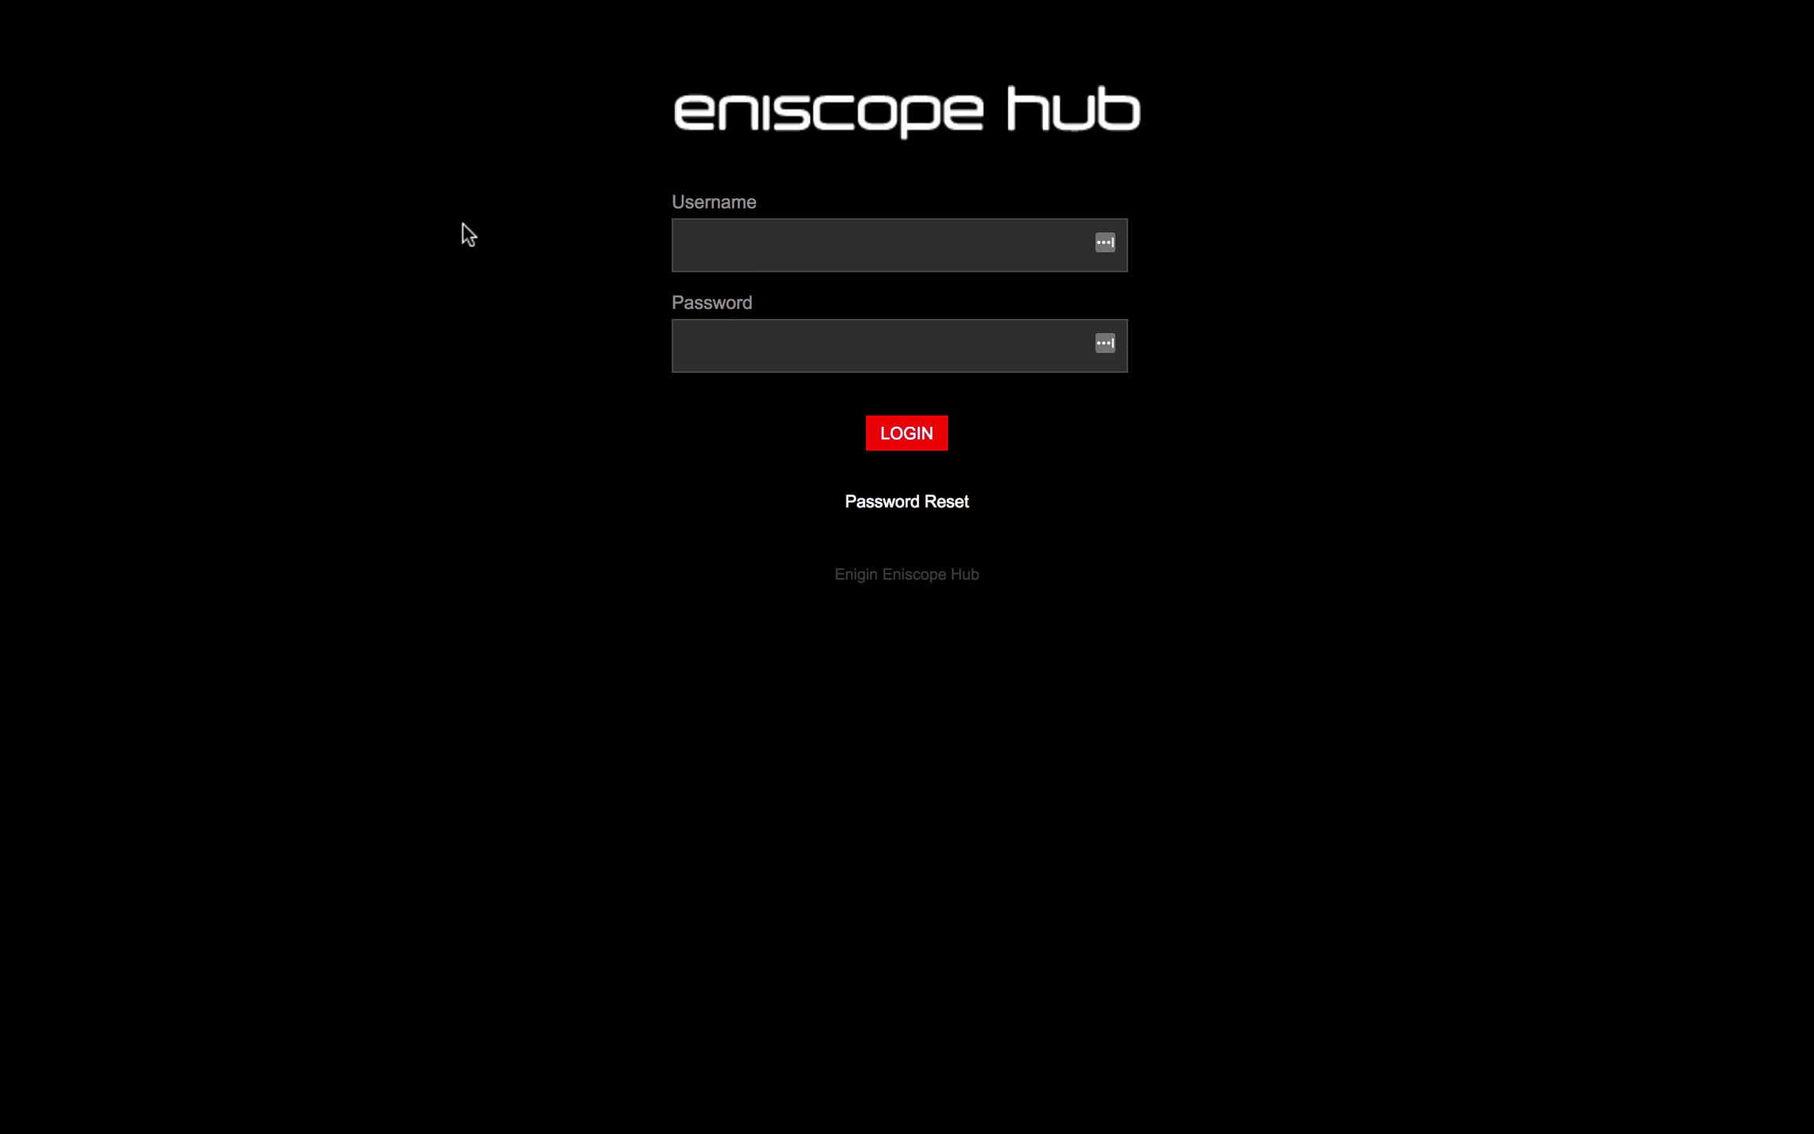
Step: Log in to Eniscope Hub with username admin and the admin password
click(812, 258)
text(admin)
key(Tab)
text(•••••••••••••••••••)
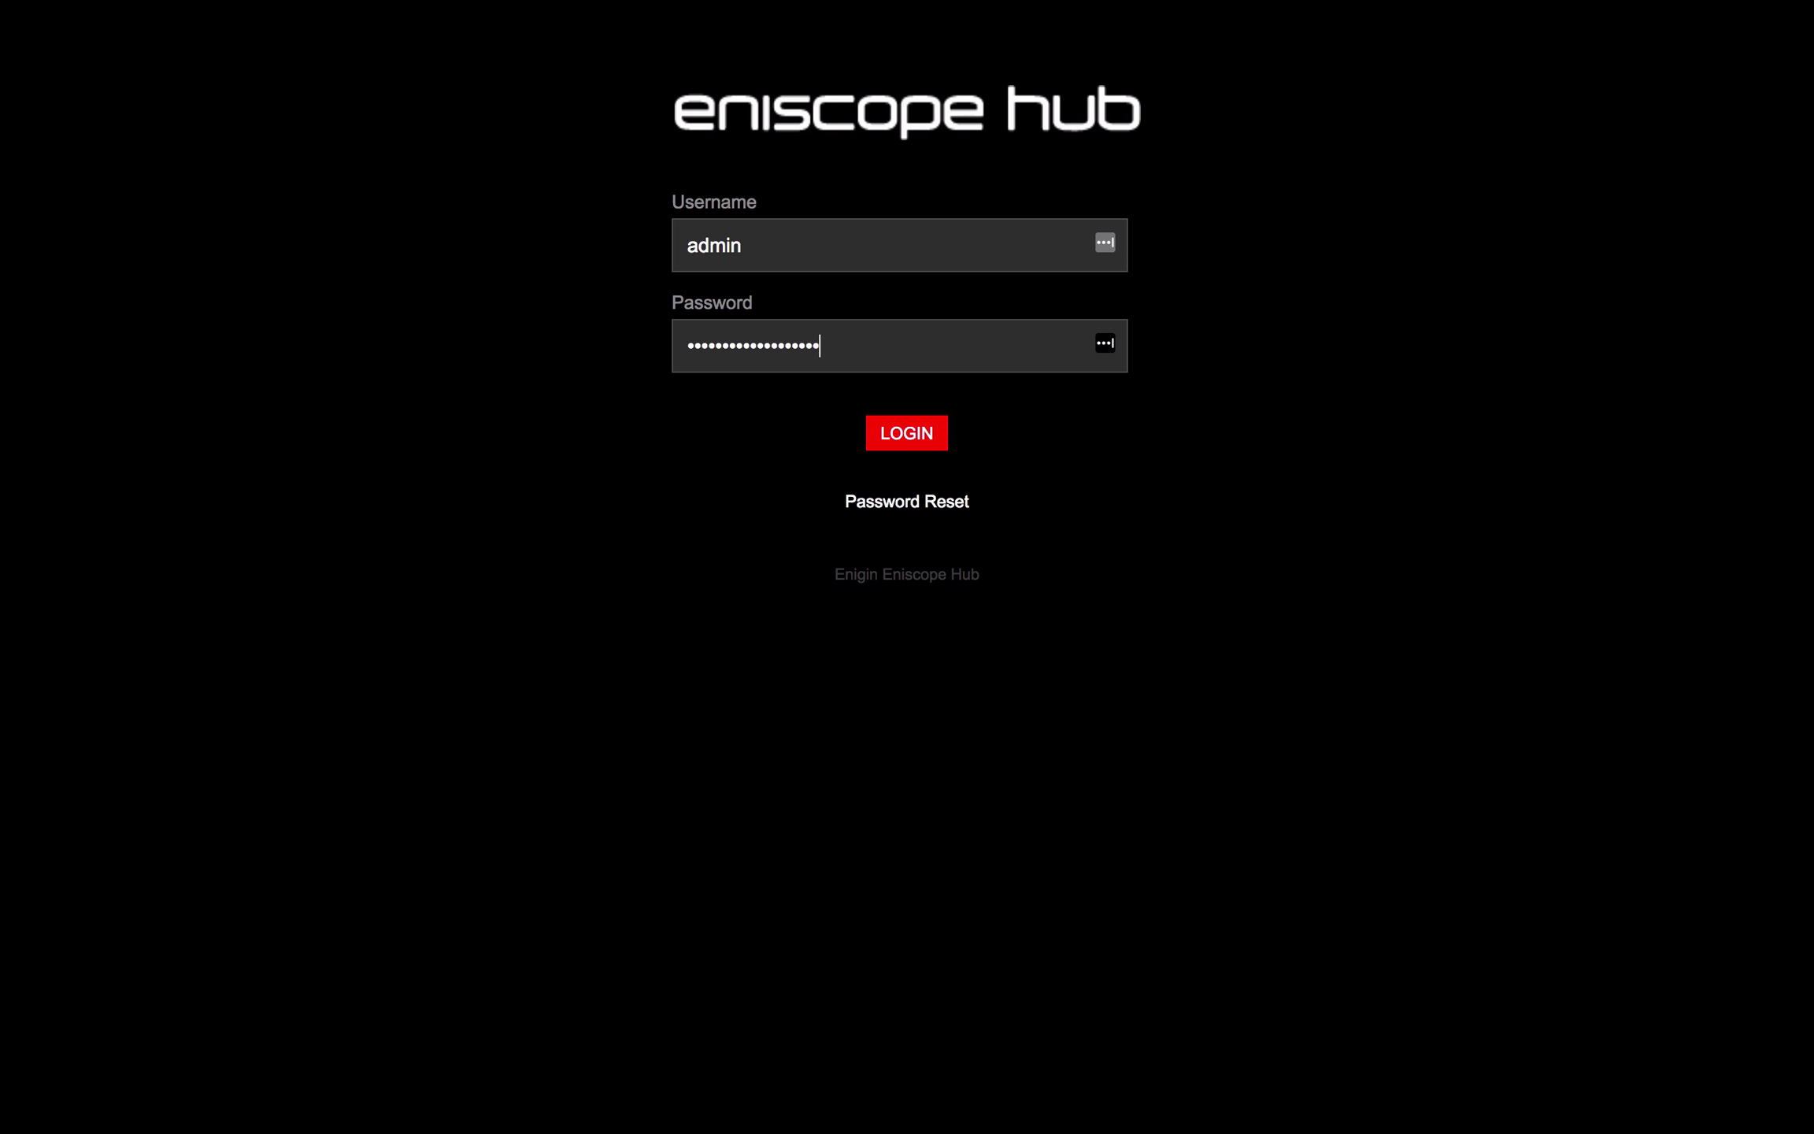
click(917, 437)
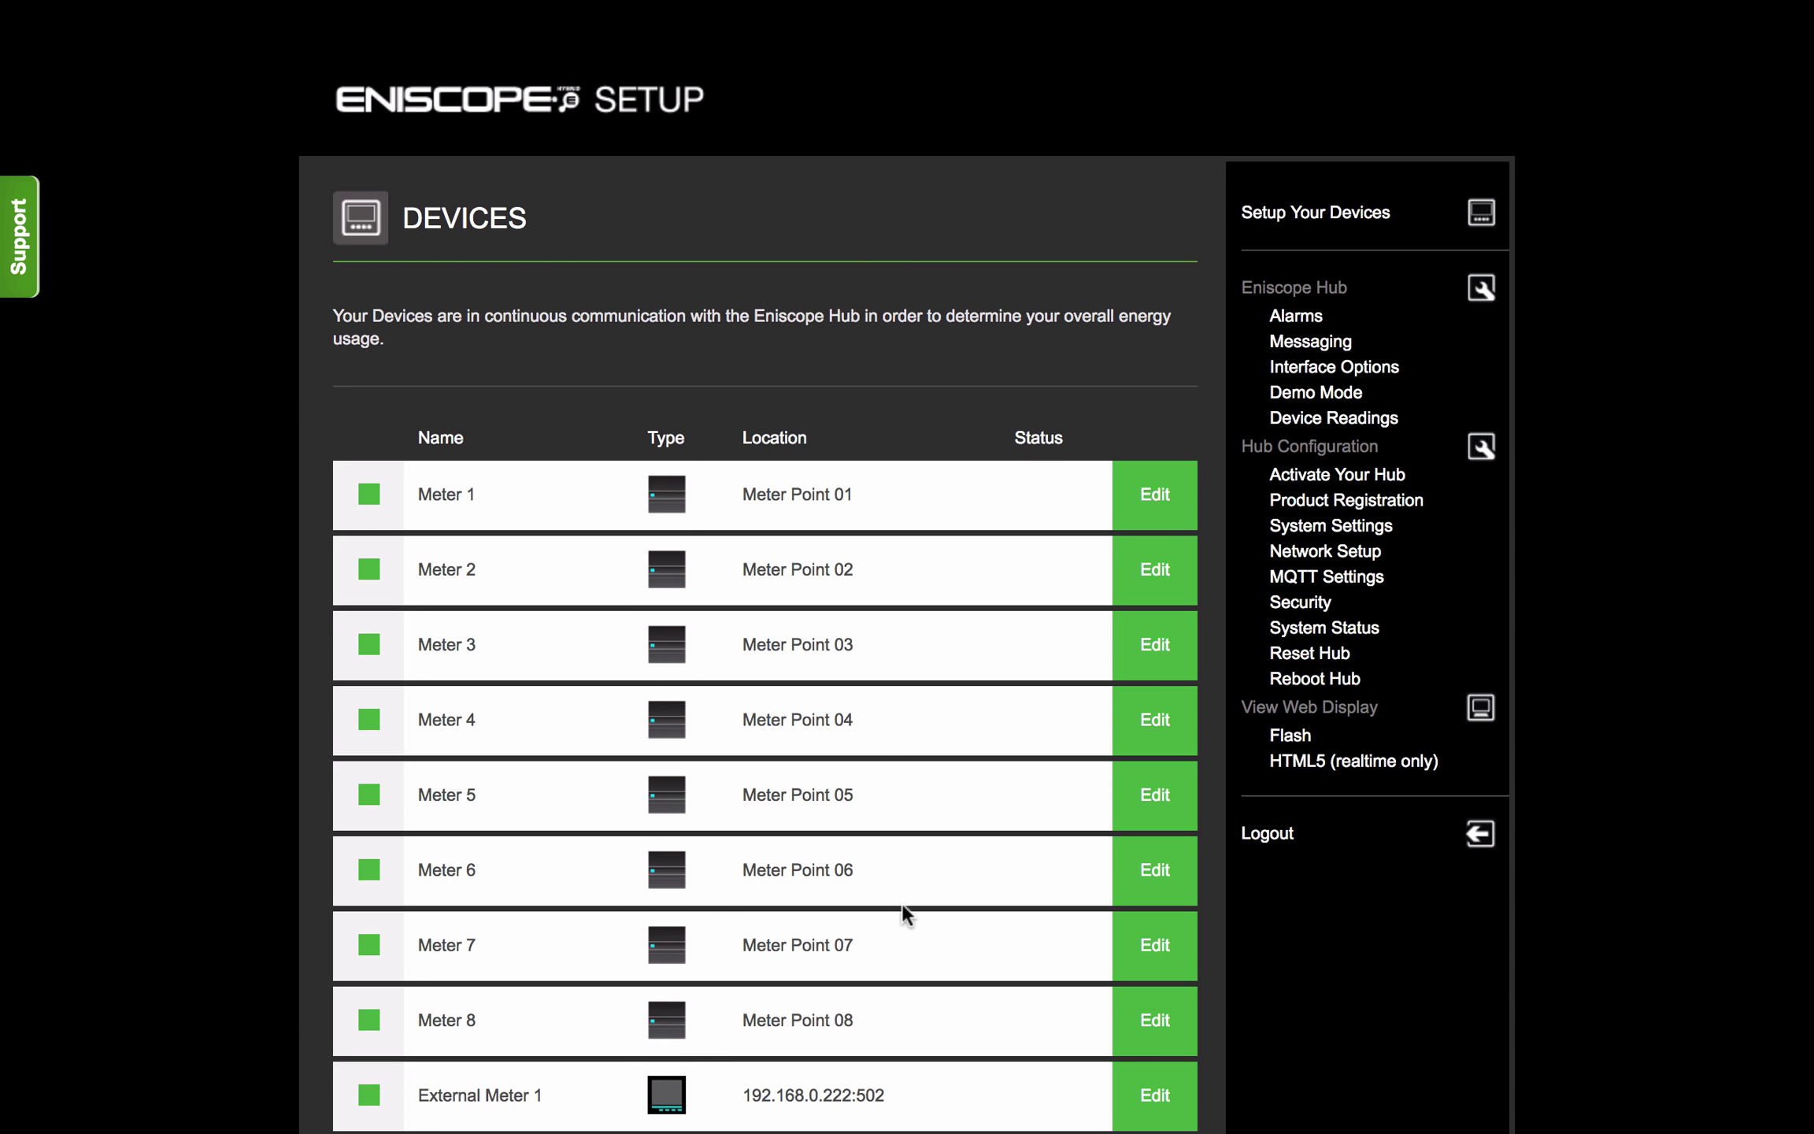
Step: Add and enable a new MQTT instance named 'IBM IoT Platform 1 Minute'
click(1314, 582)
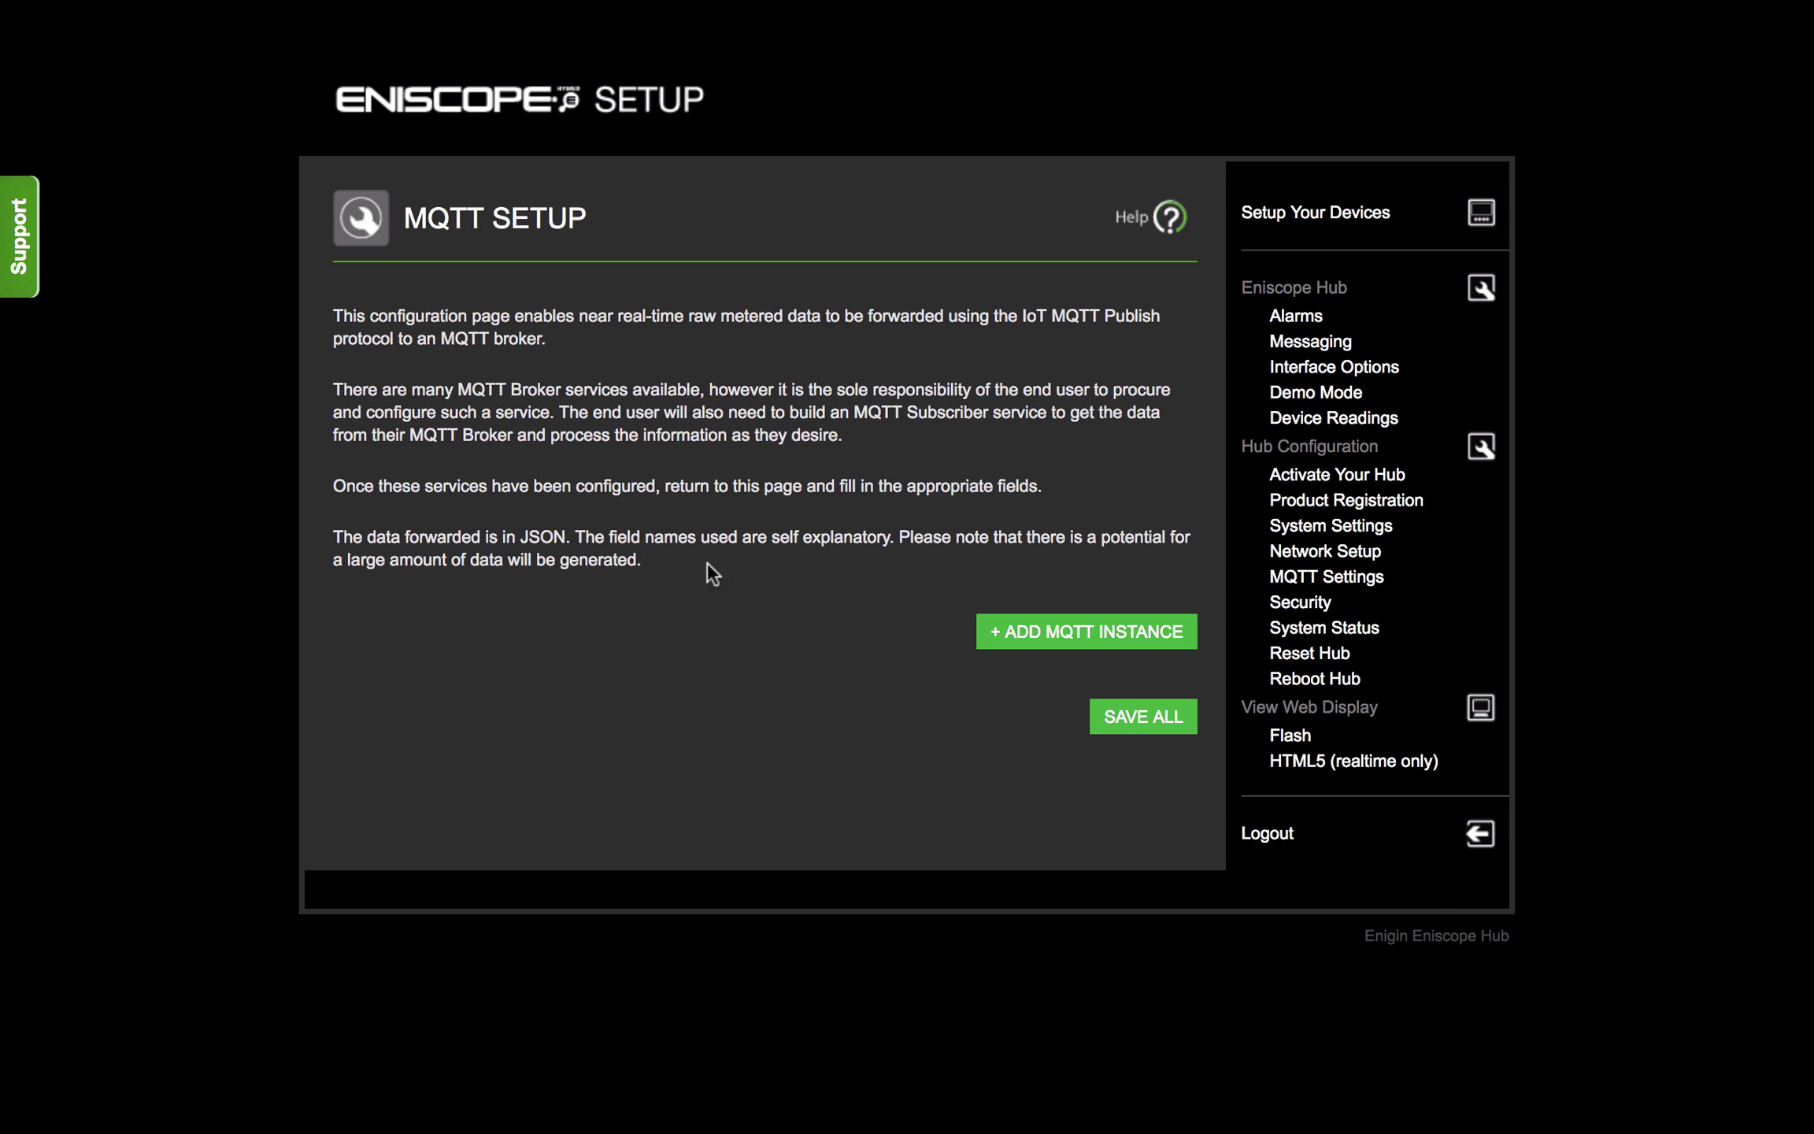
click(1088, 637)
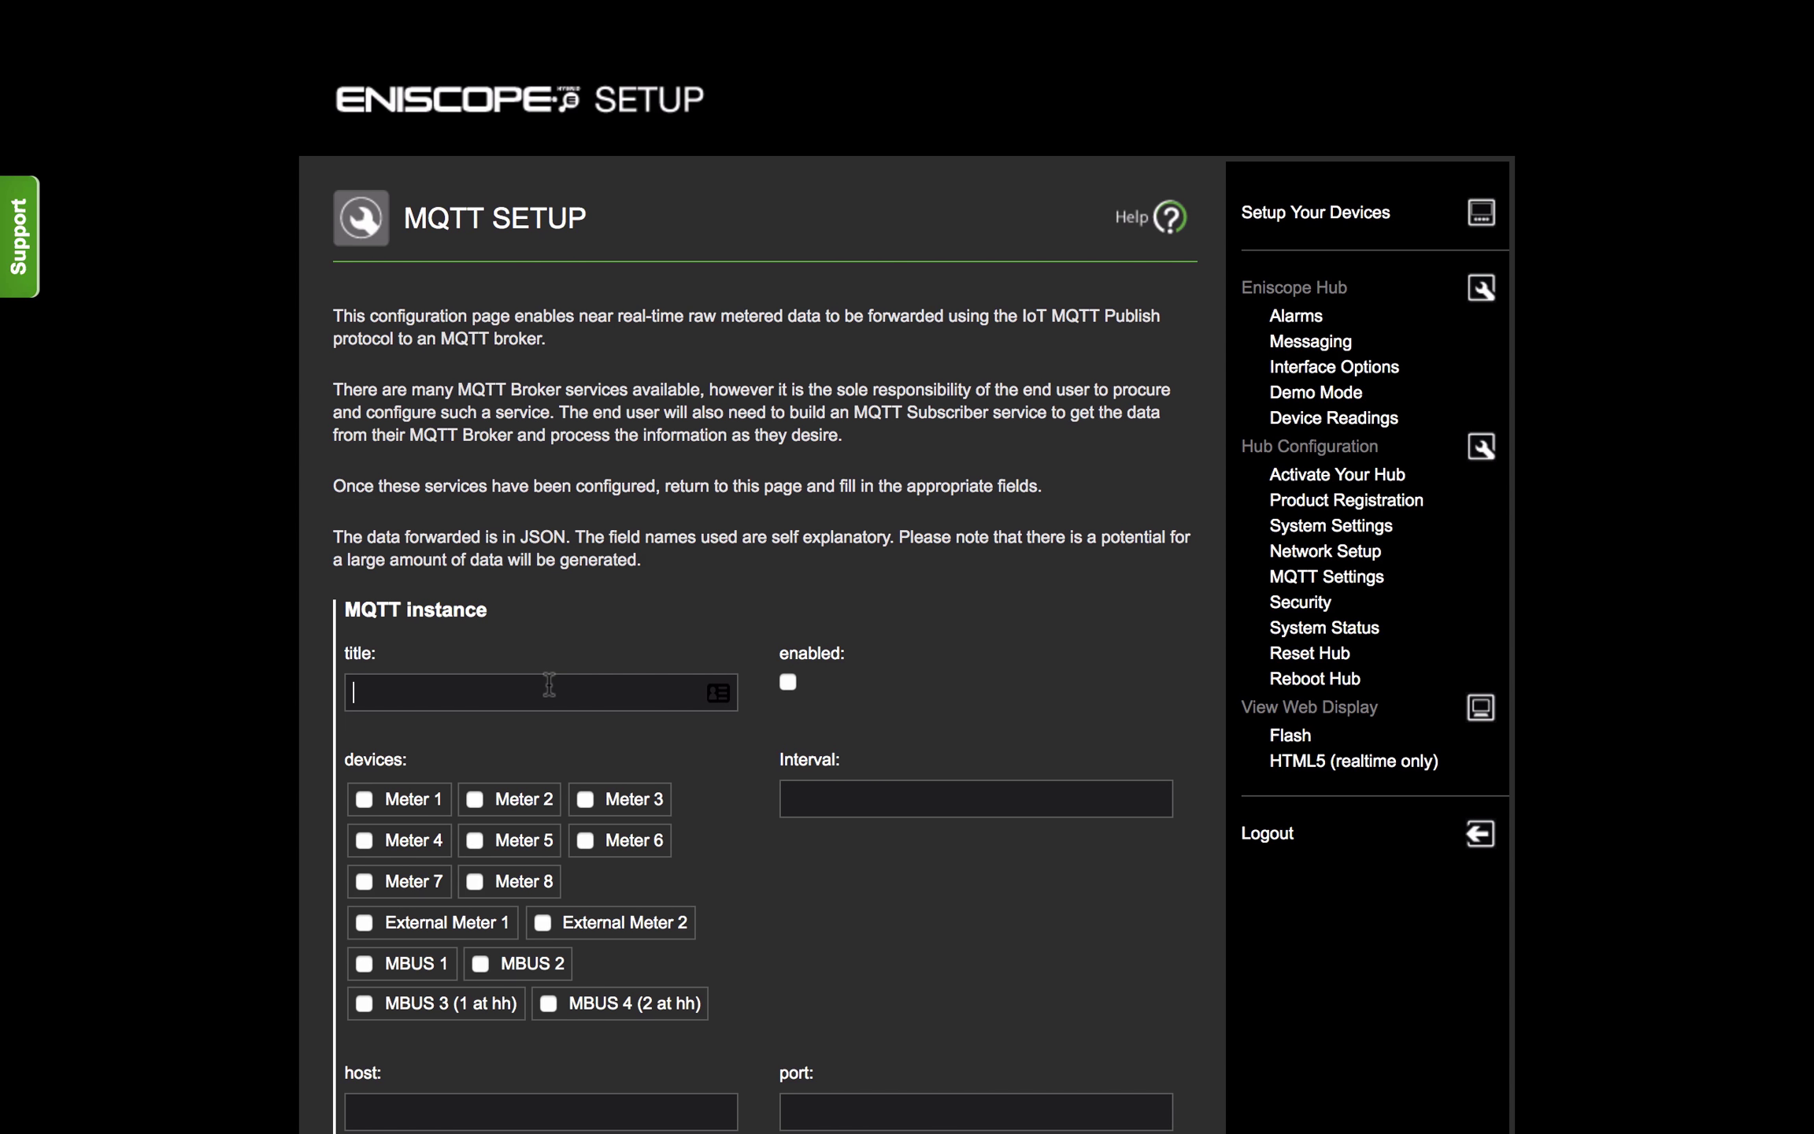
text(IBM IoT Platform)
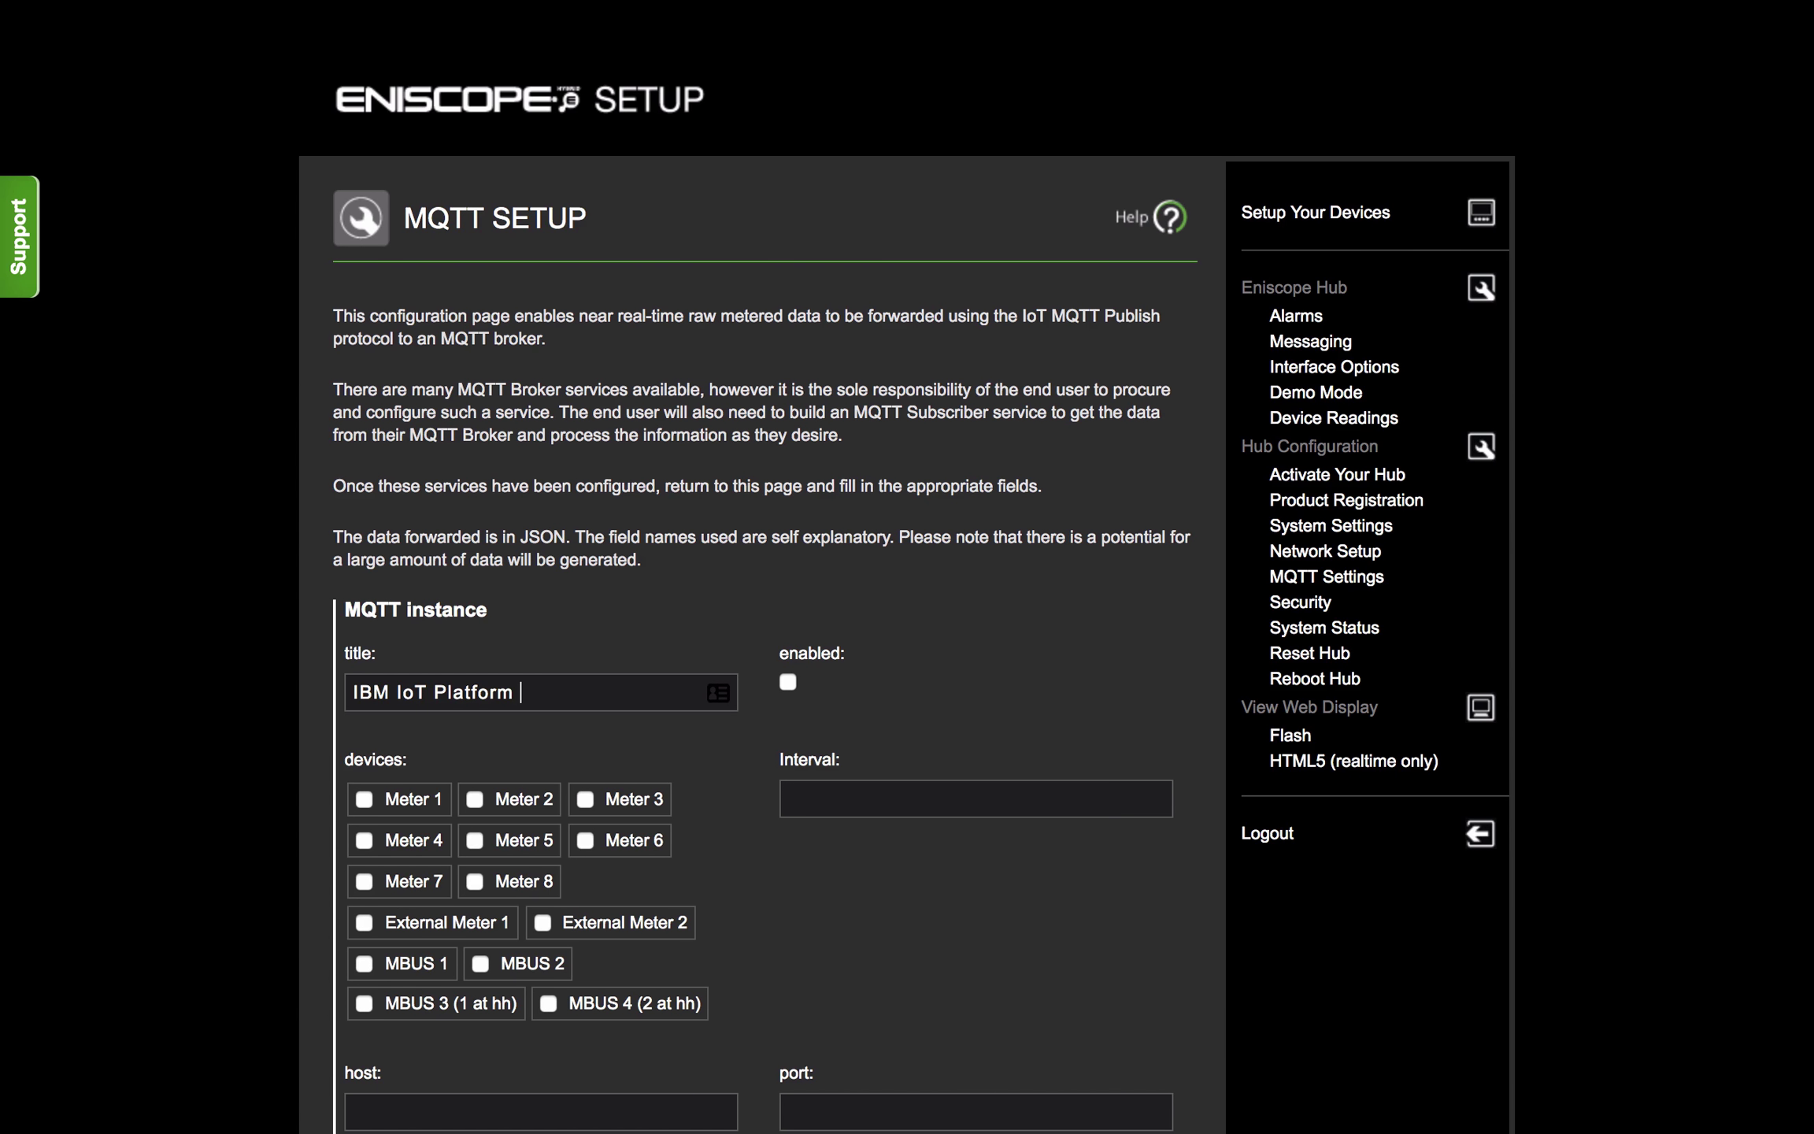
text( 1 Minute)
click(785, 682)
scroll(1015, 745, down, 5)
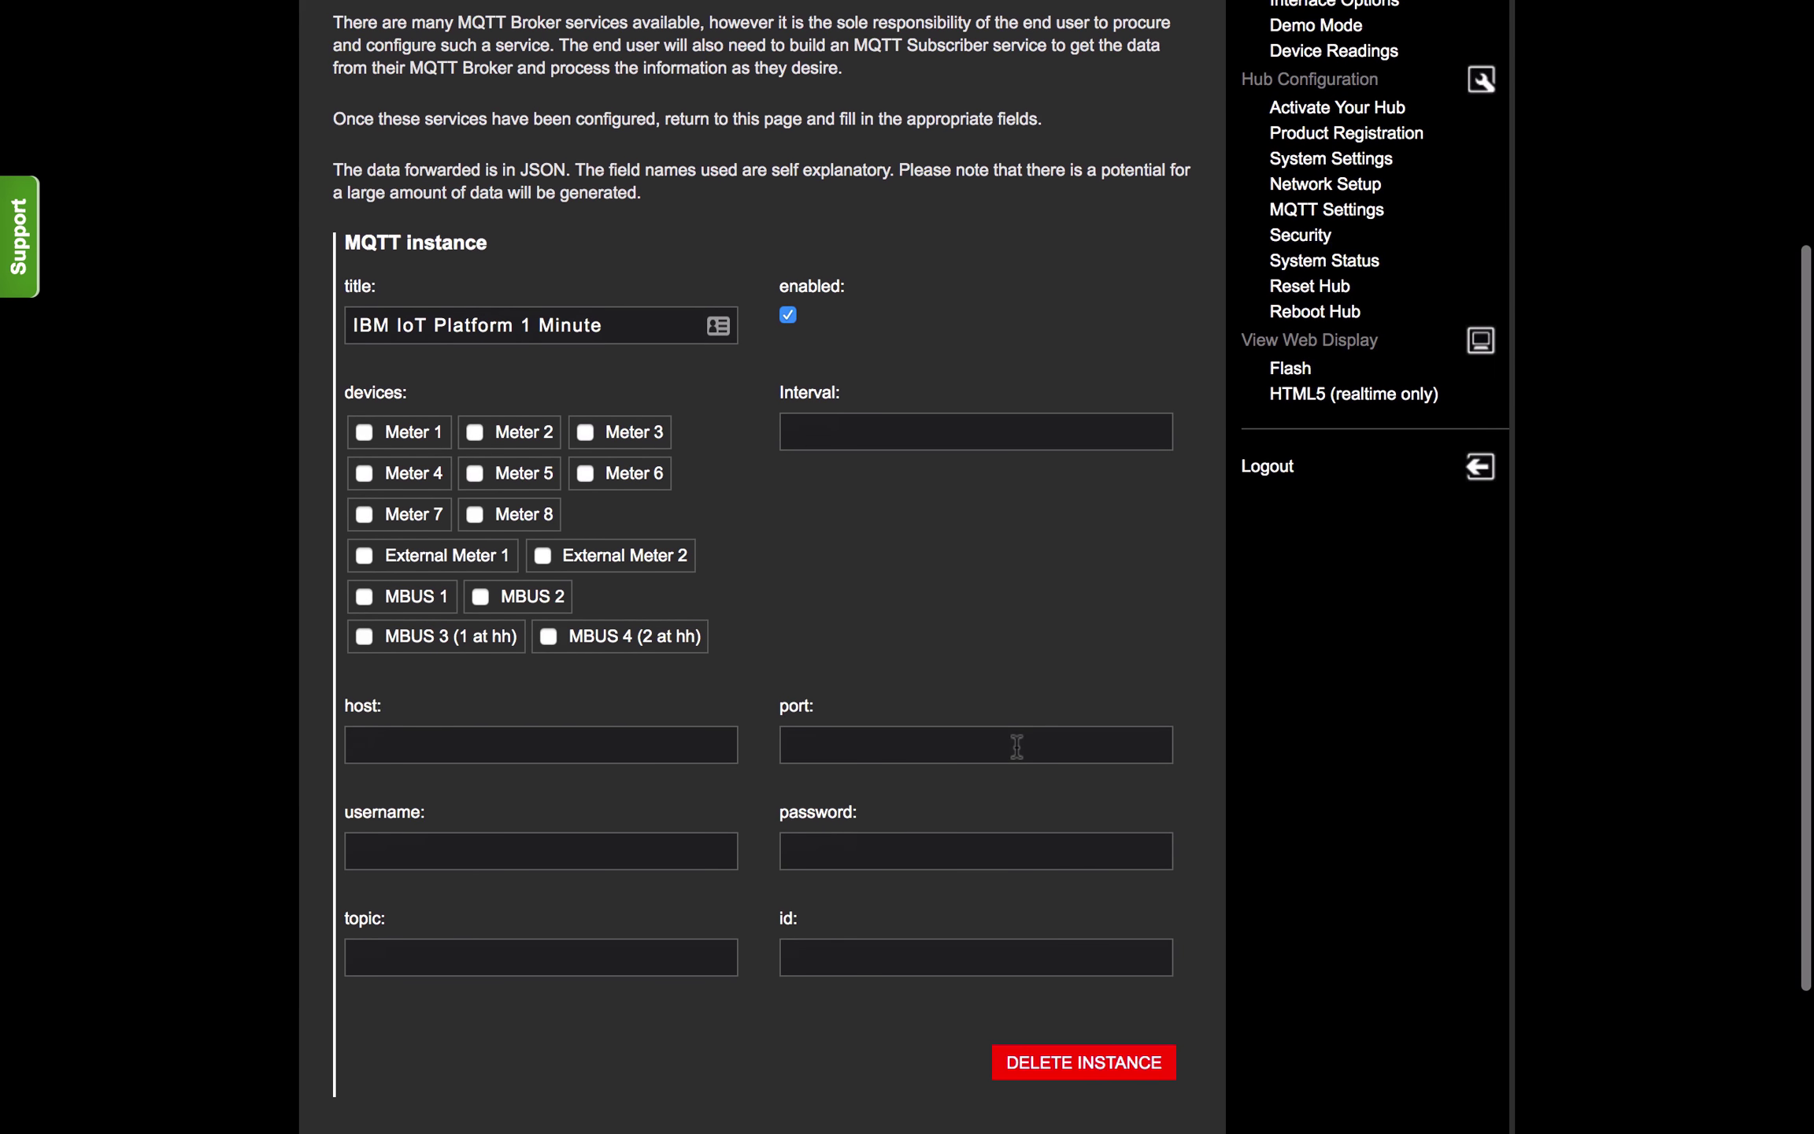
Step: Select the meters to publish, set interval 60, and begin the host with org ID abc123
click(365, 434)
click(472, 432)
click(586, 432)
click(366, 471)
click(475, 472)
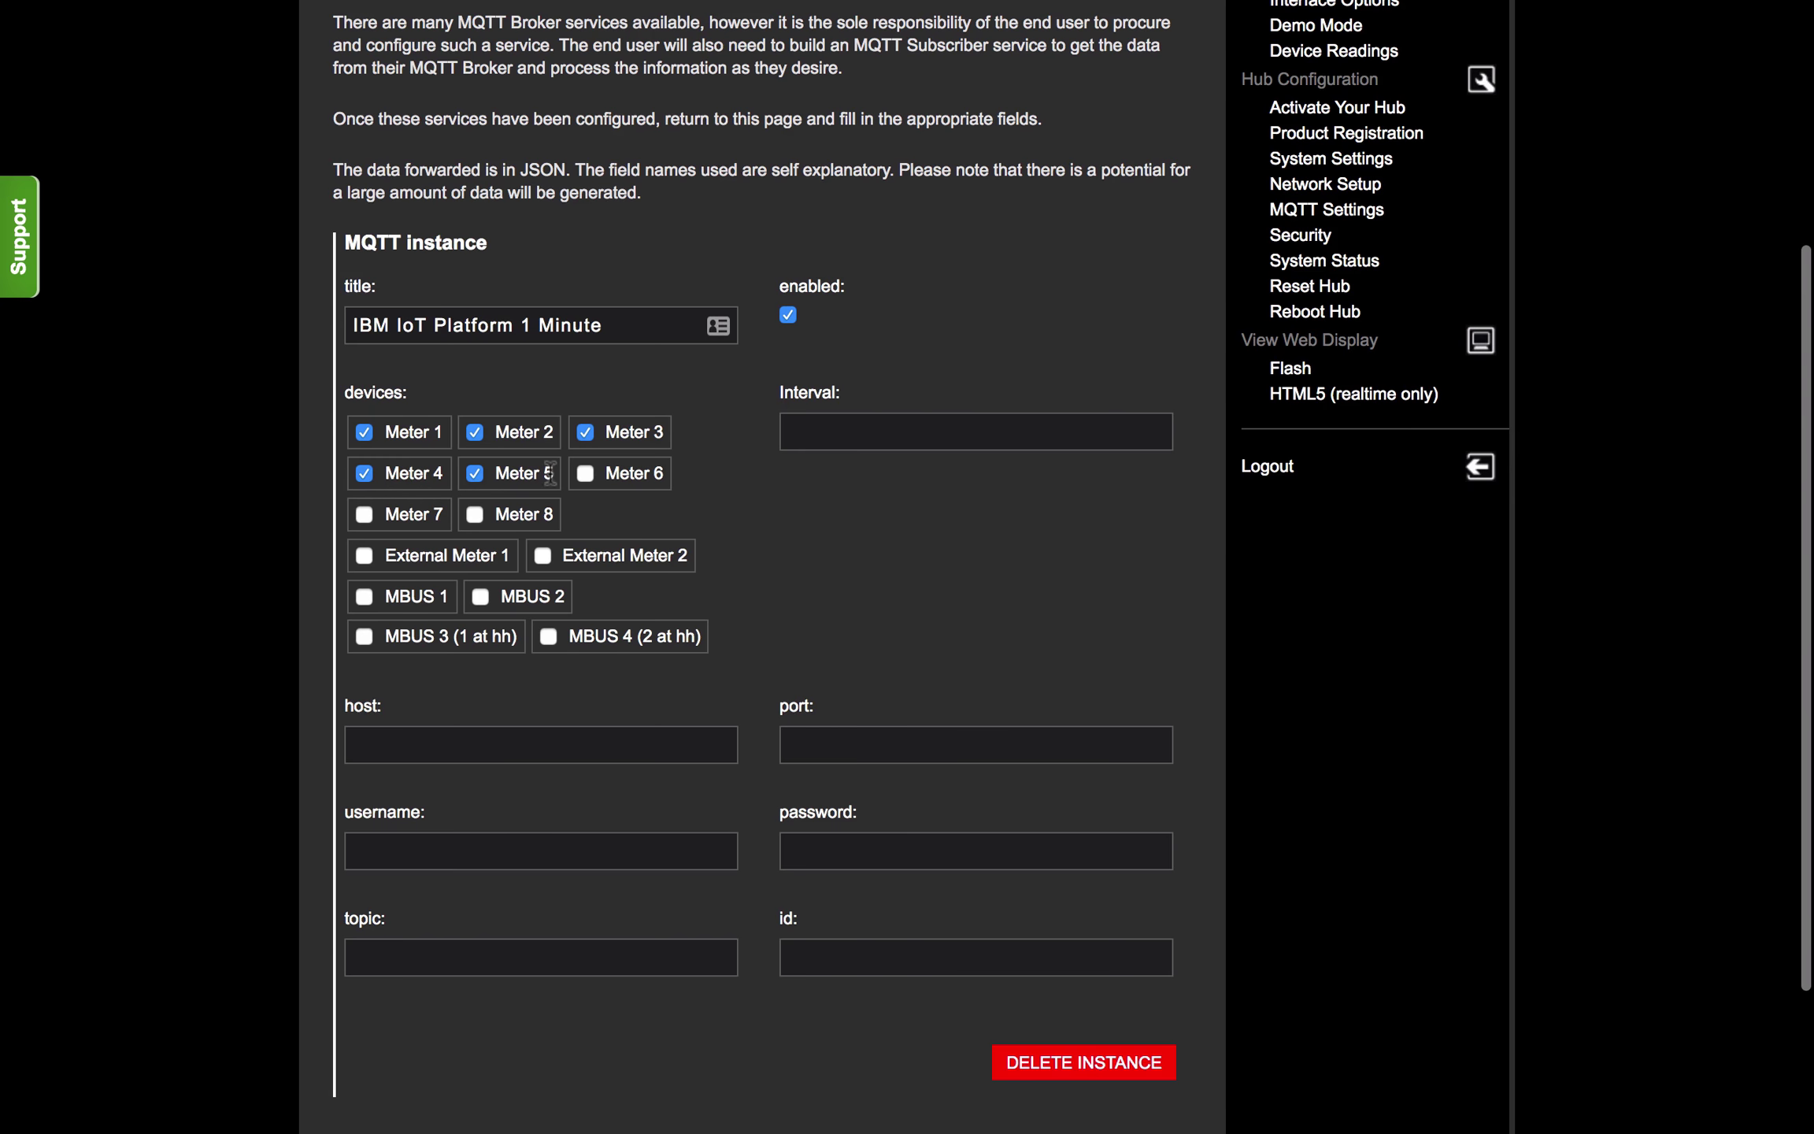
click(852, 433)
text(60)
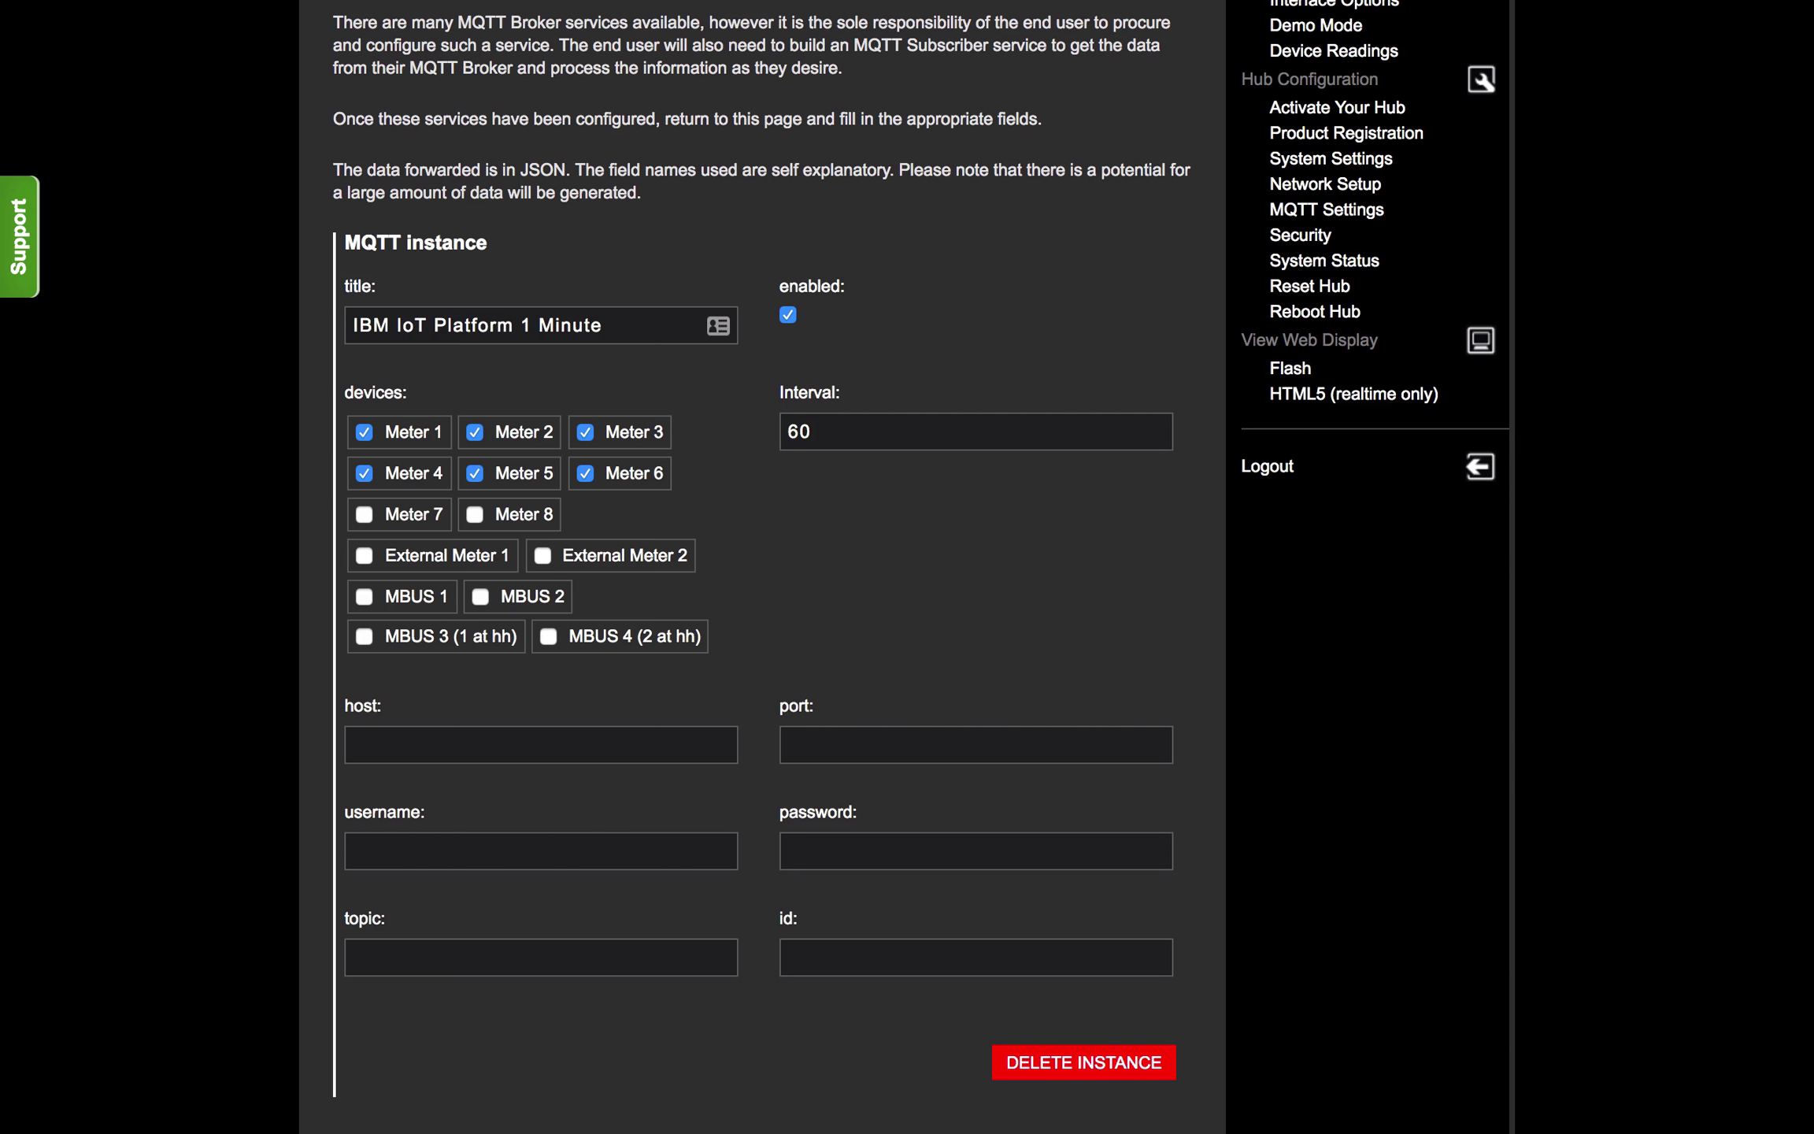
text(abc123)
Step: Replace the partial host with the full Watson IoT messaging host address and check it
key(super+a)
text(abc123.messaging.internetofthings.ibmcloud.com)
key(super+Left)
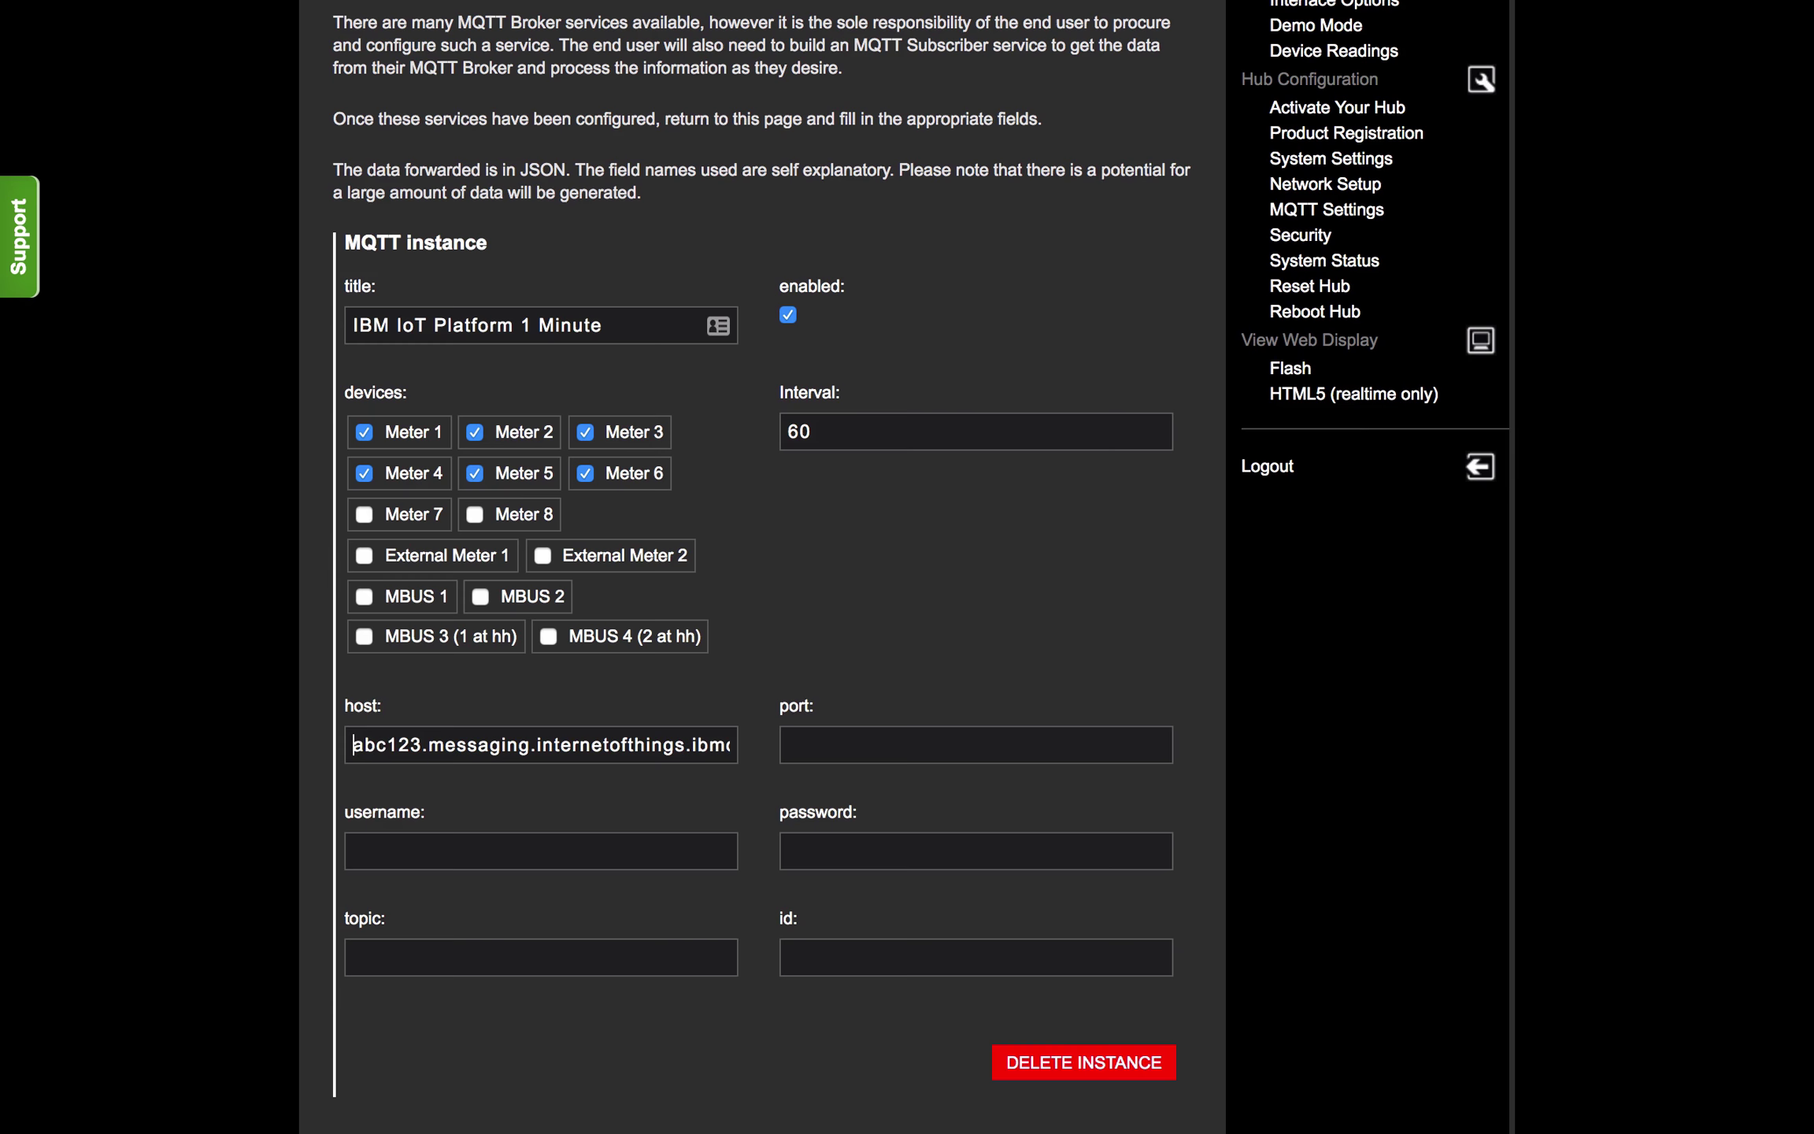
key(shift+alt+Right)
key(shift+alt+Right)
key(shift+alt+Right)
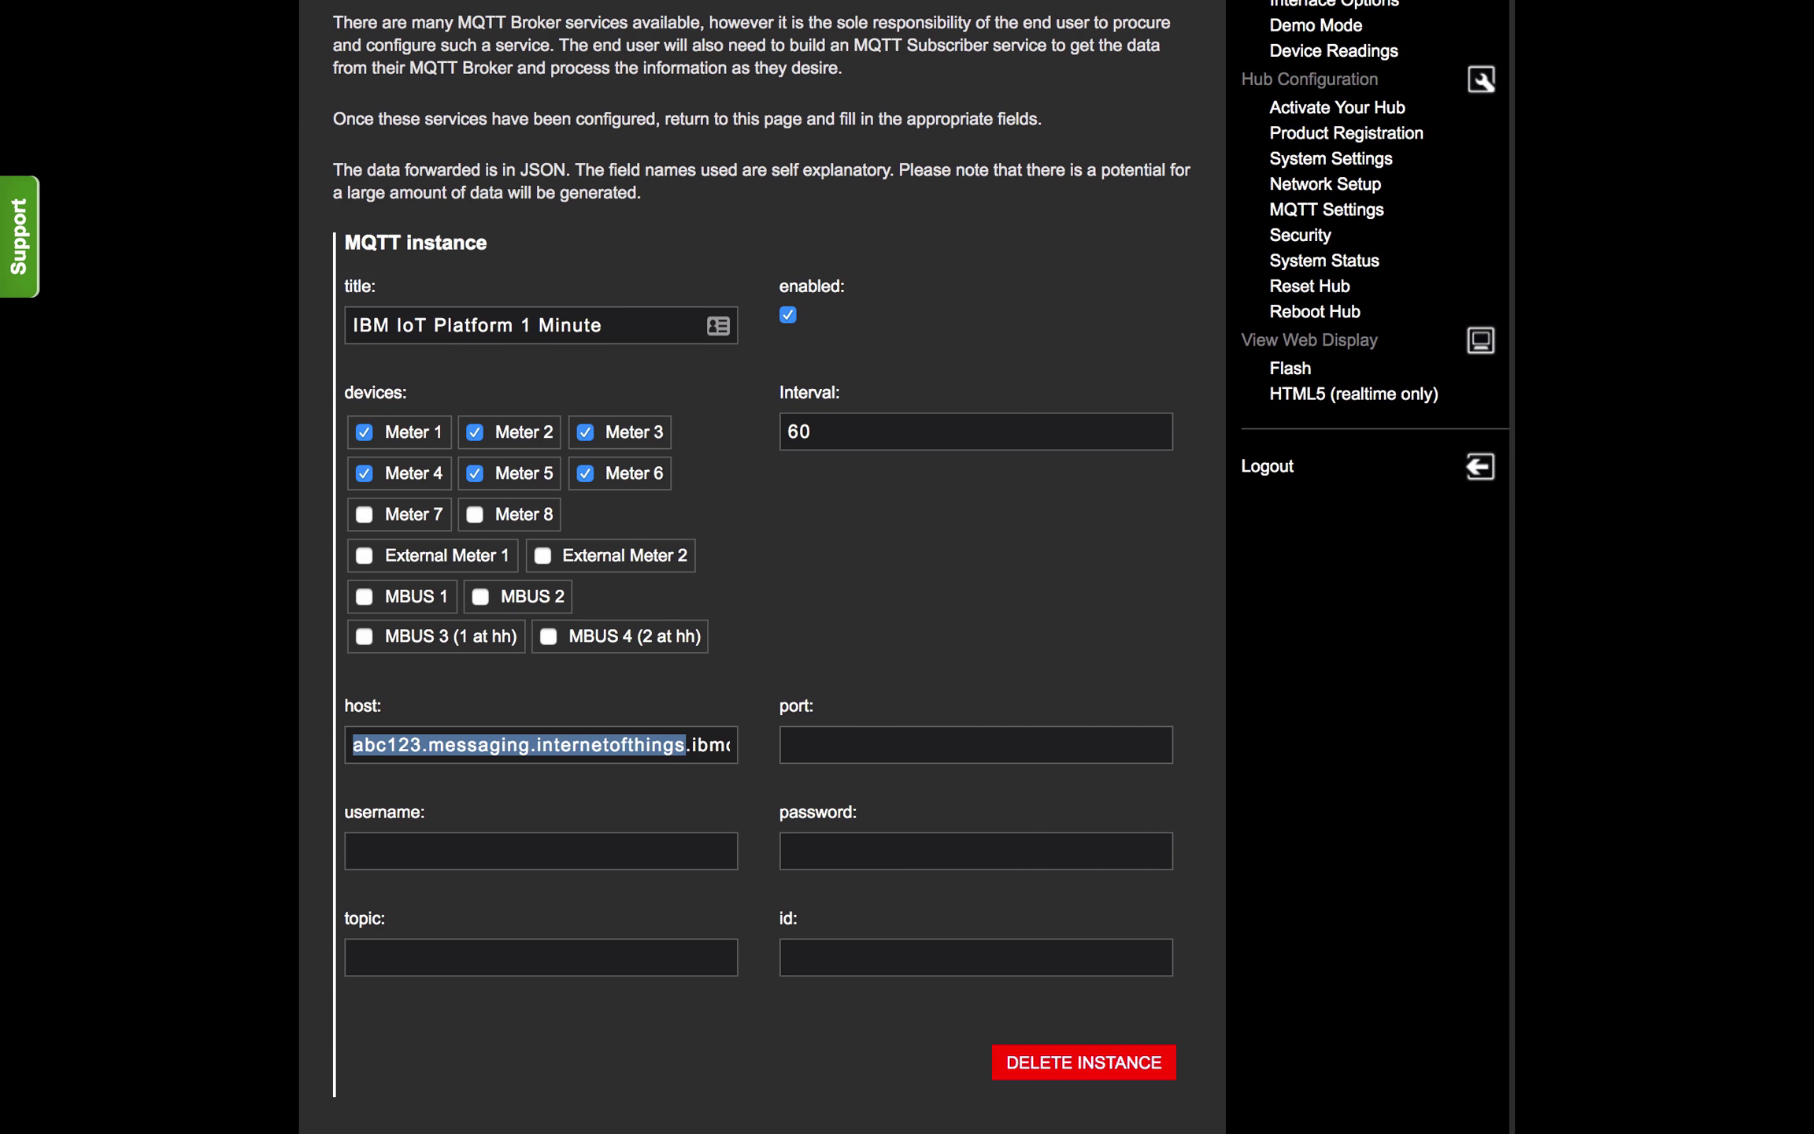
key(shift+alt+Right)
key(shift+alt+Right)
key(Right)
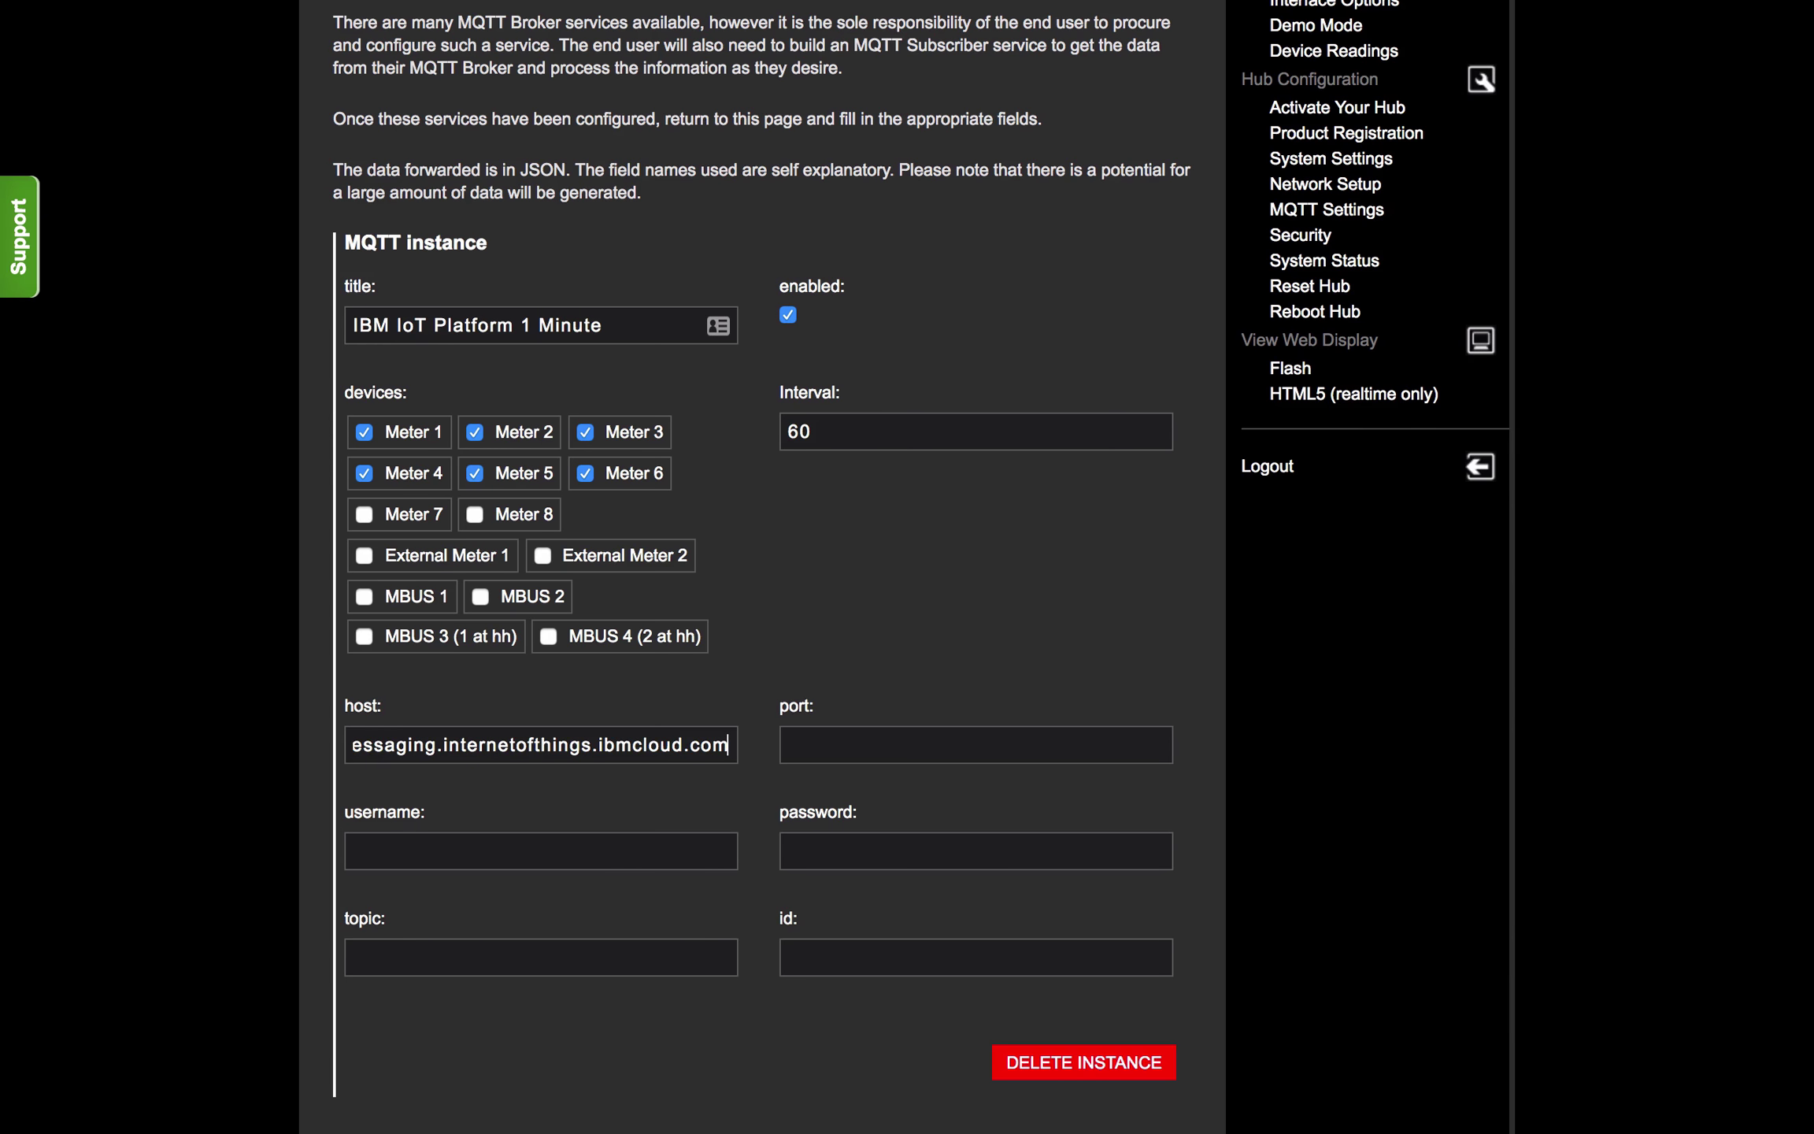
Step: Set port 1883, username use-token-auth, and the device authentication token as password
key(Tab)
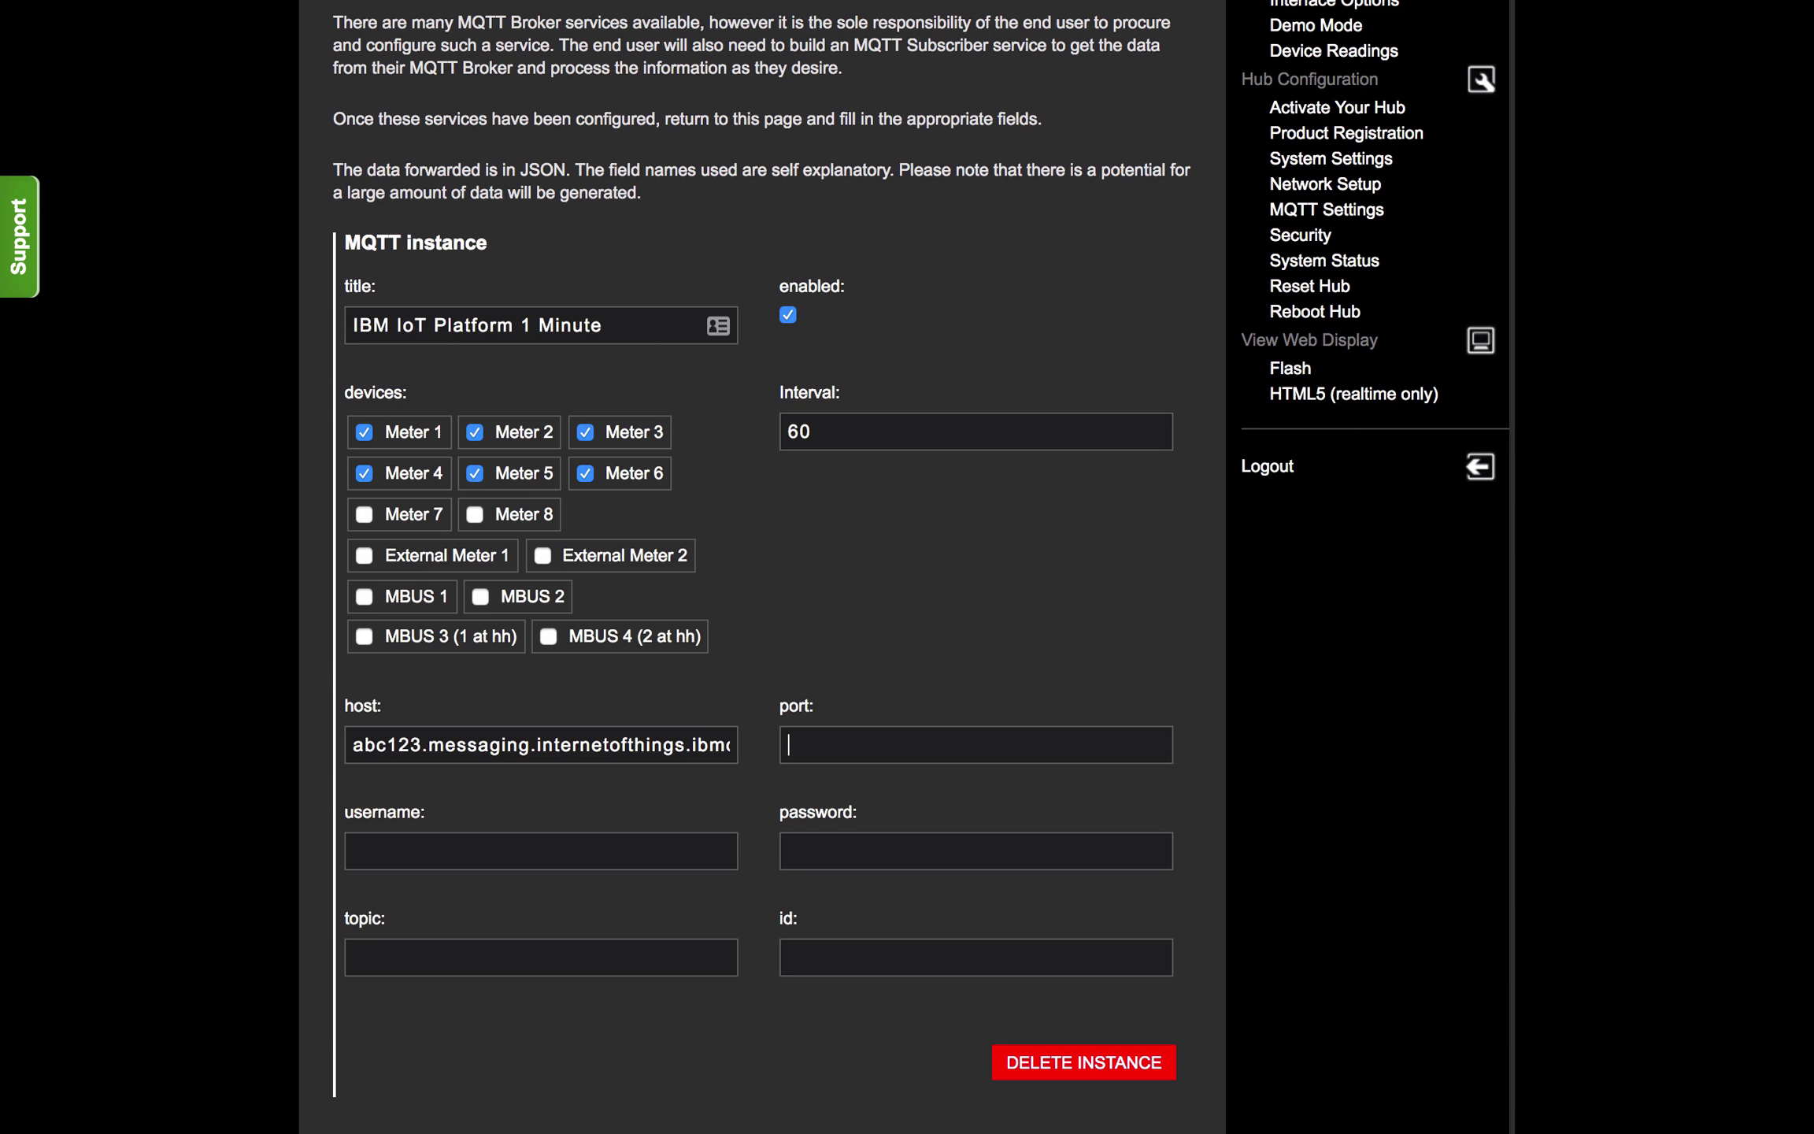
text(1883)
click(449, 852)
text(use-token-auth)
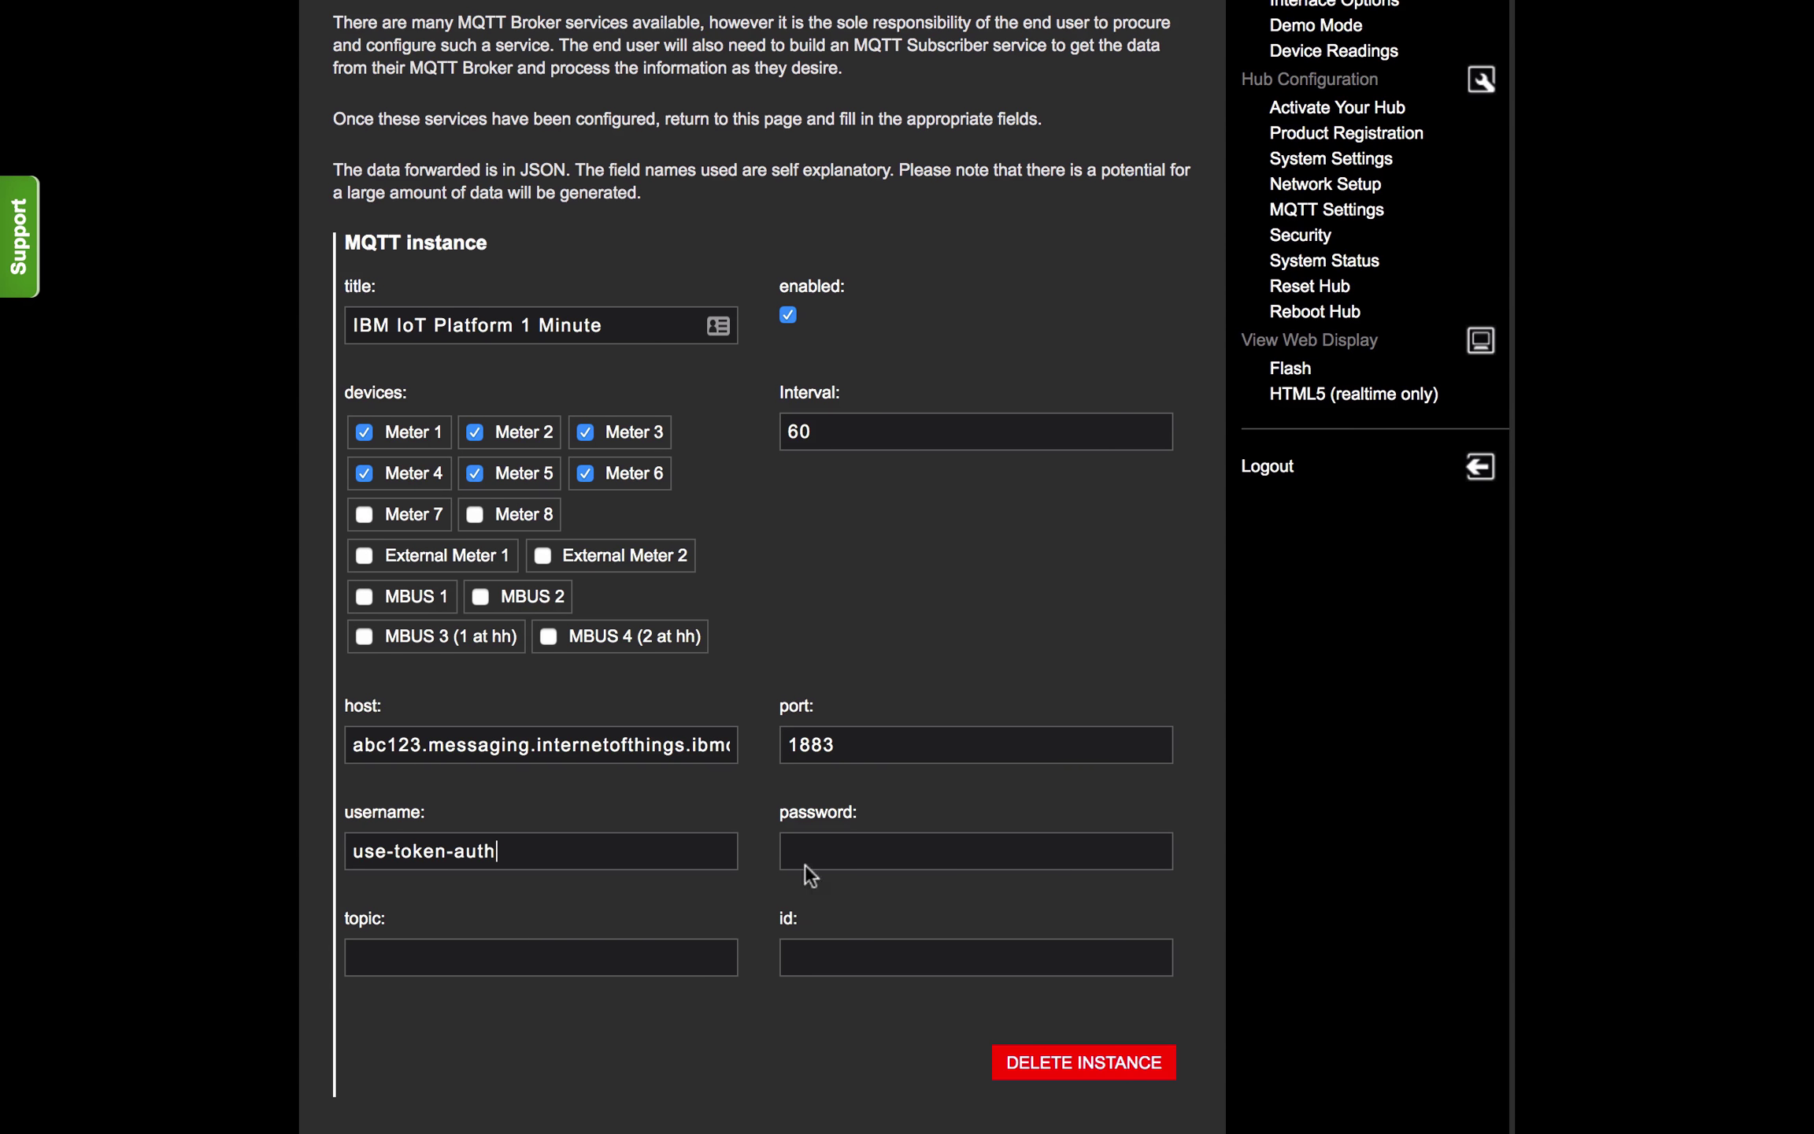
click(891, 849)
text(qwertyuiop1234567890)
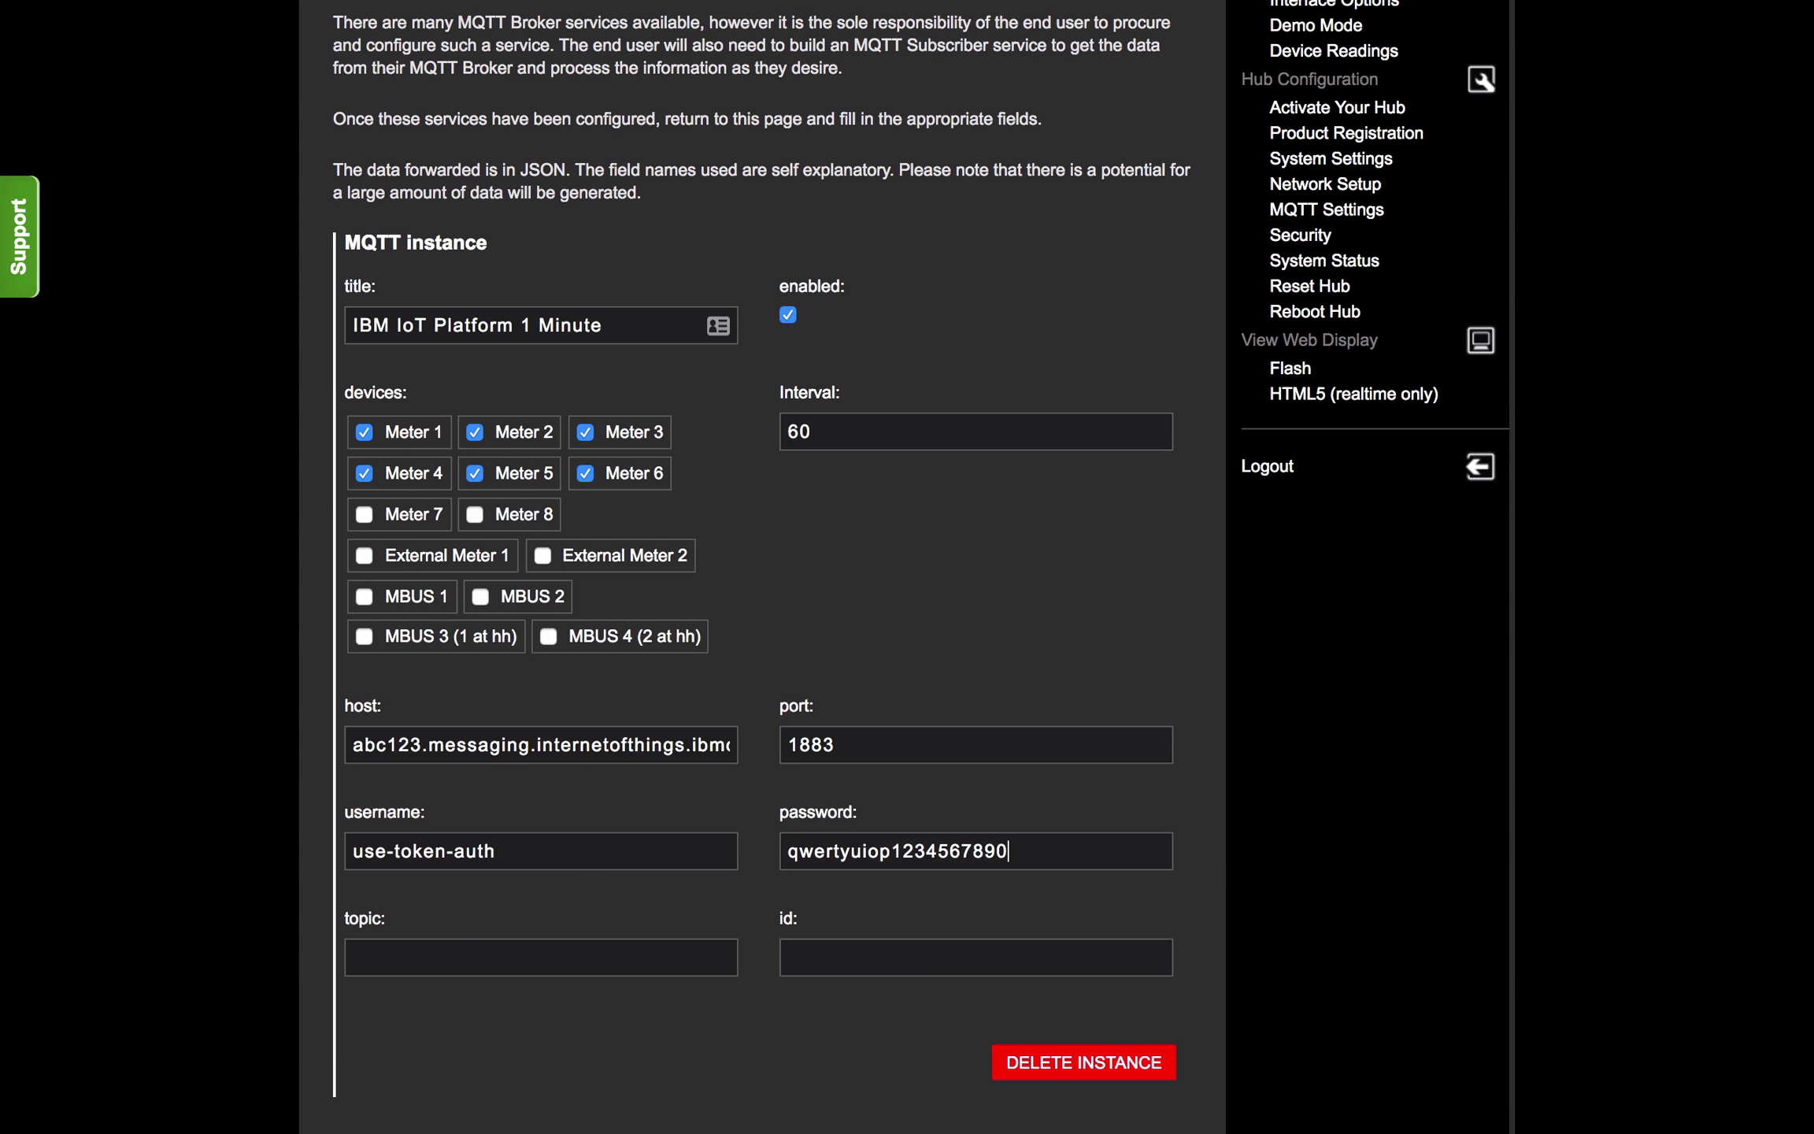
Step: Paste the iot-2 event topic and verify its EniscopeType, Eniscope01 and readings parts
click(474, 957)
key(super+v)
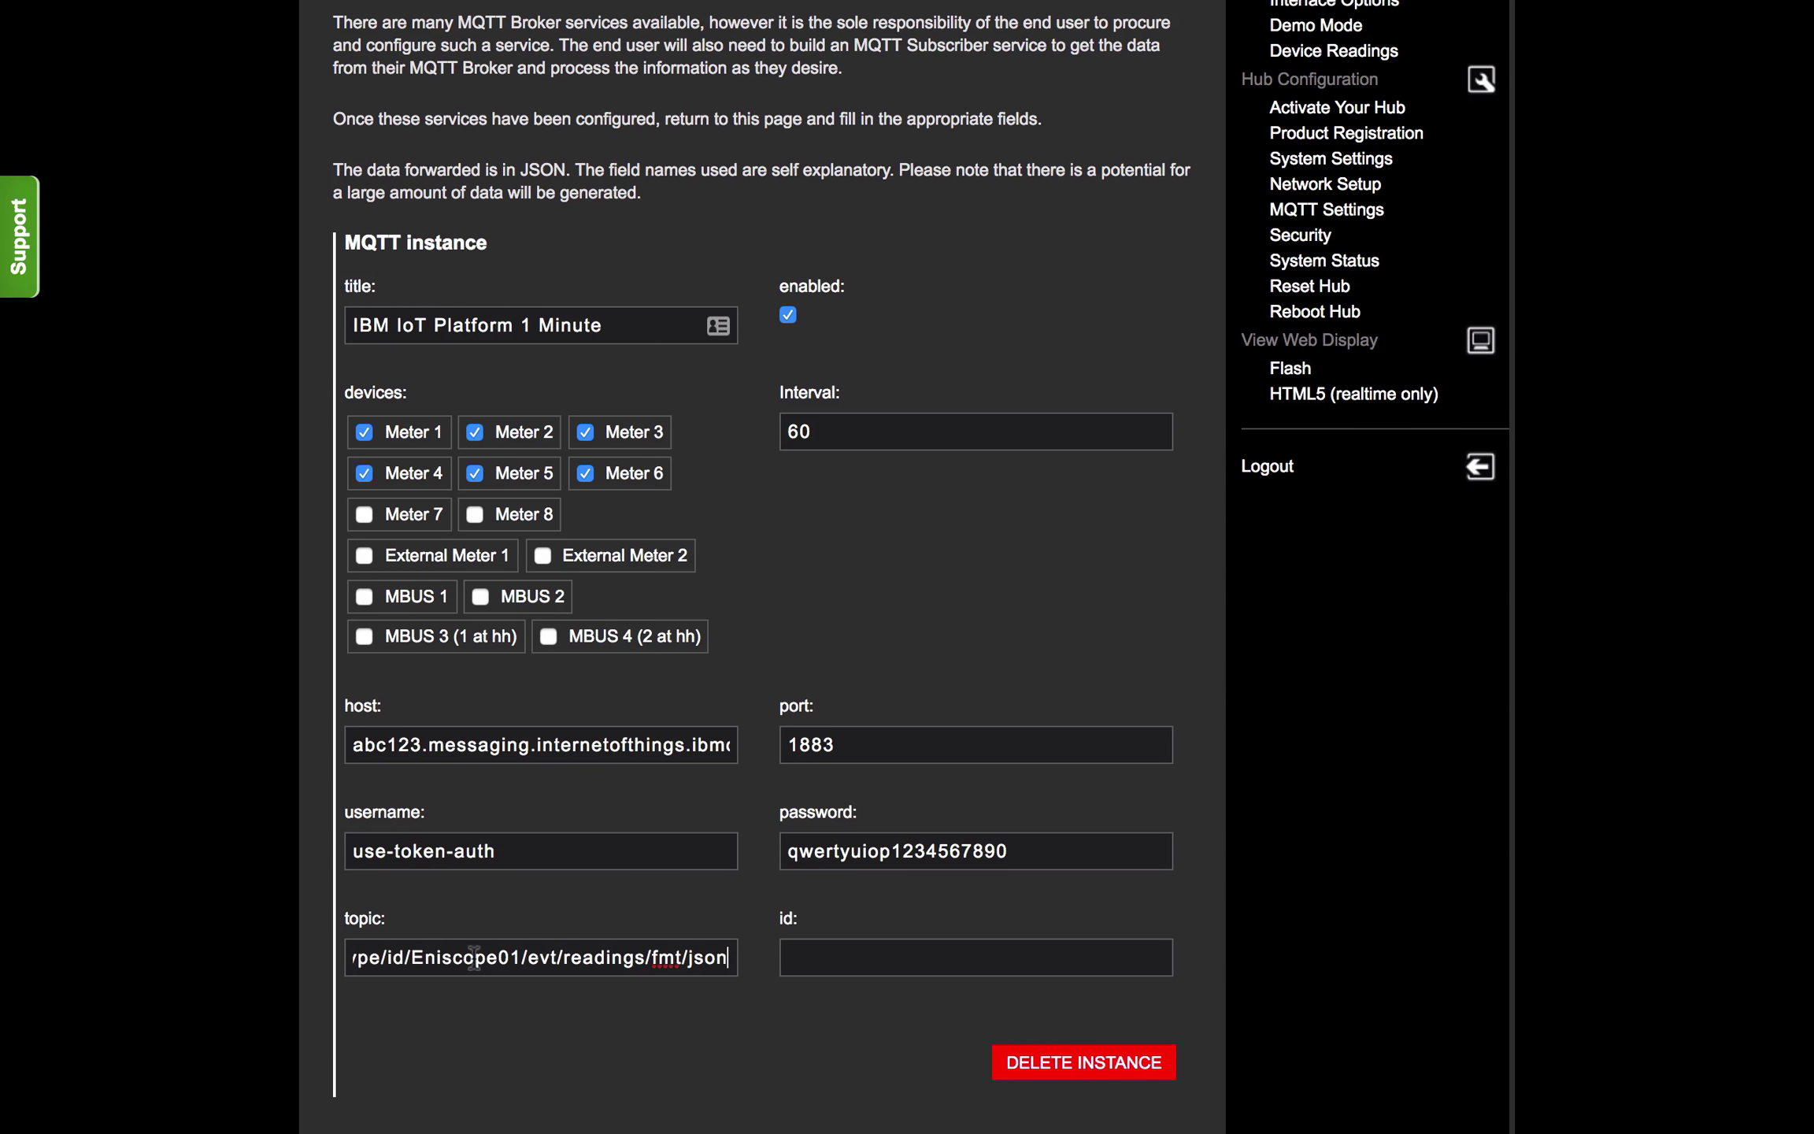
key(super+Left)
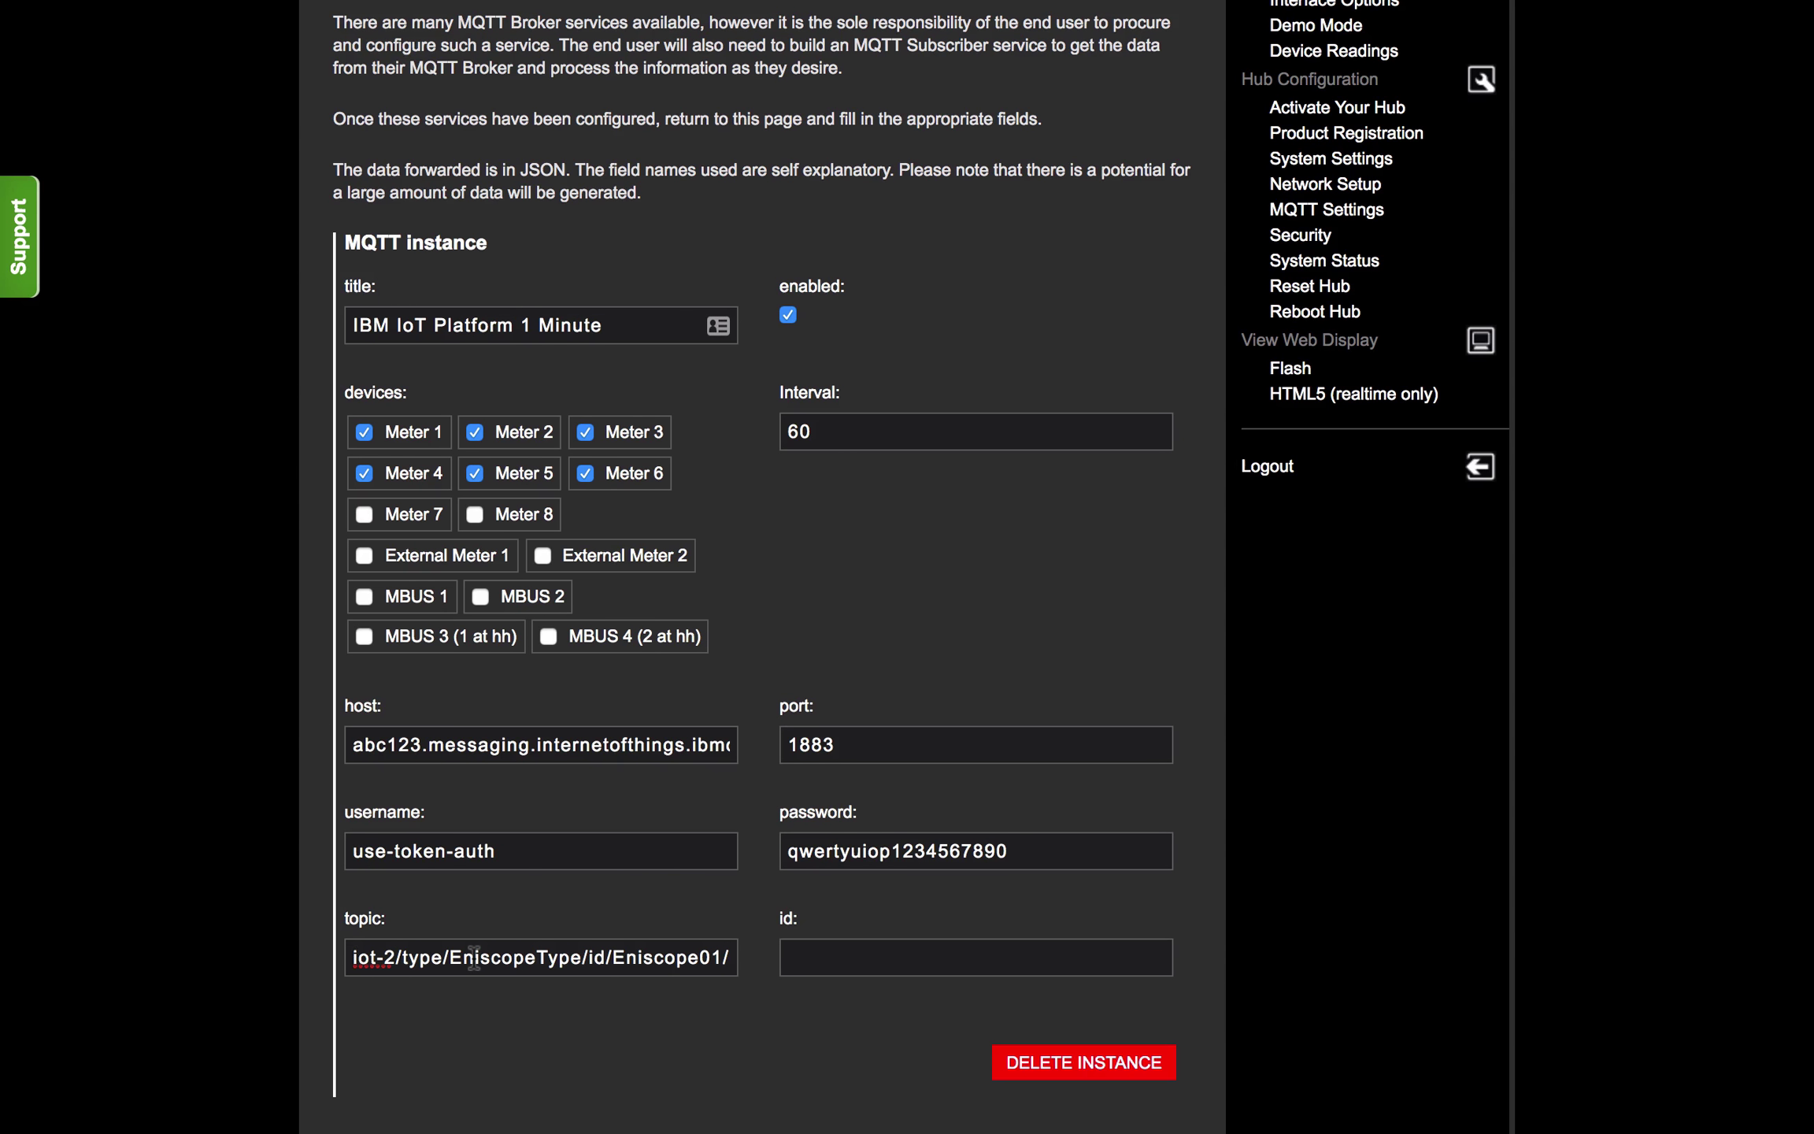
scroll(474, 956, right, 2)
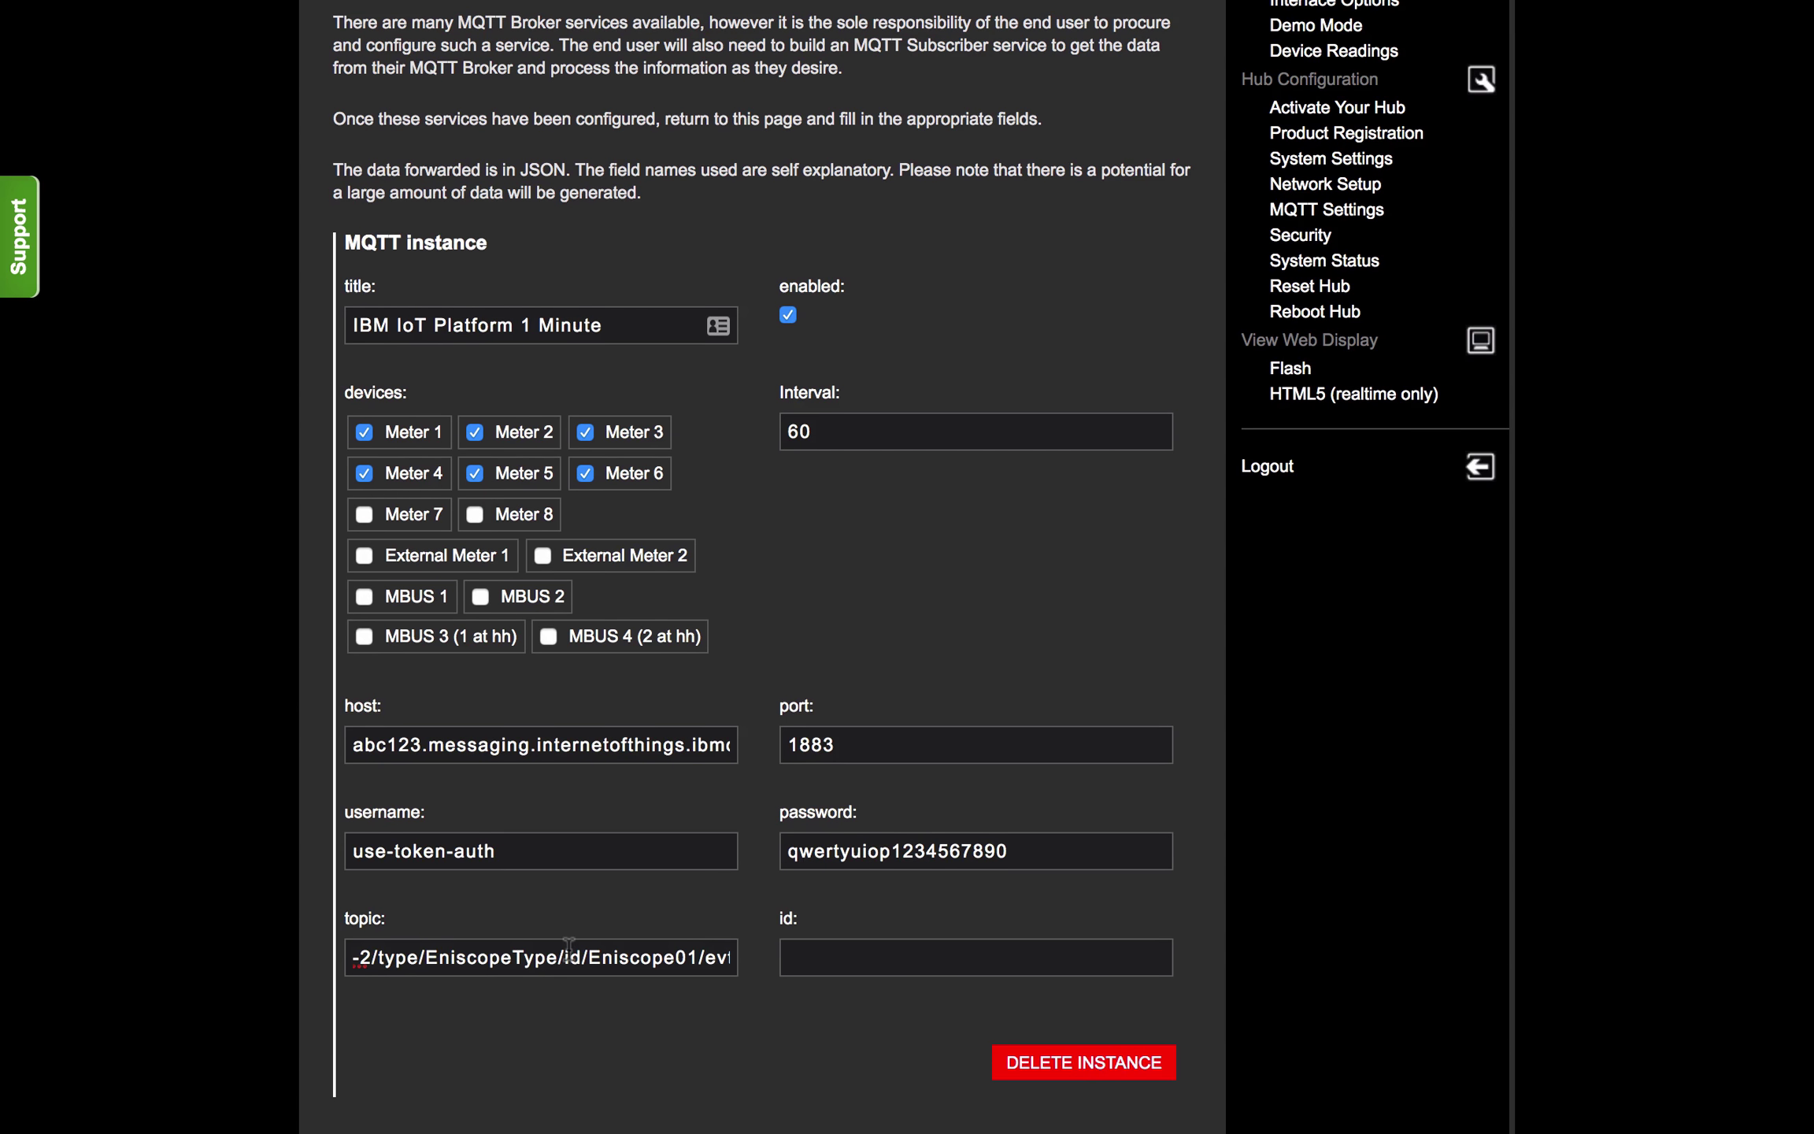
scroll(568, 953, left, 2)
double_click(364, 955)
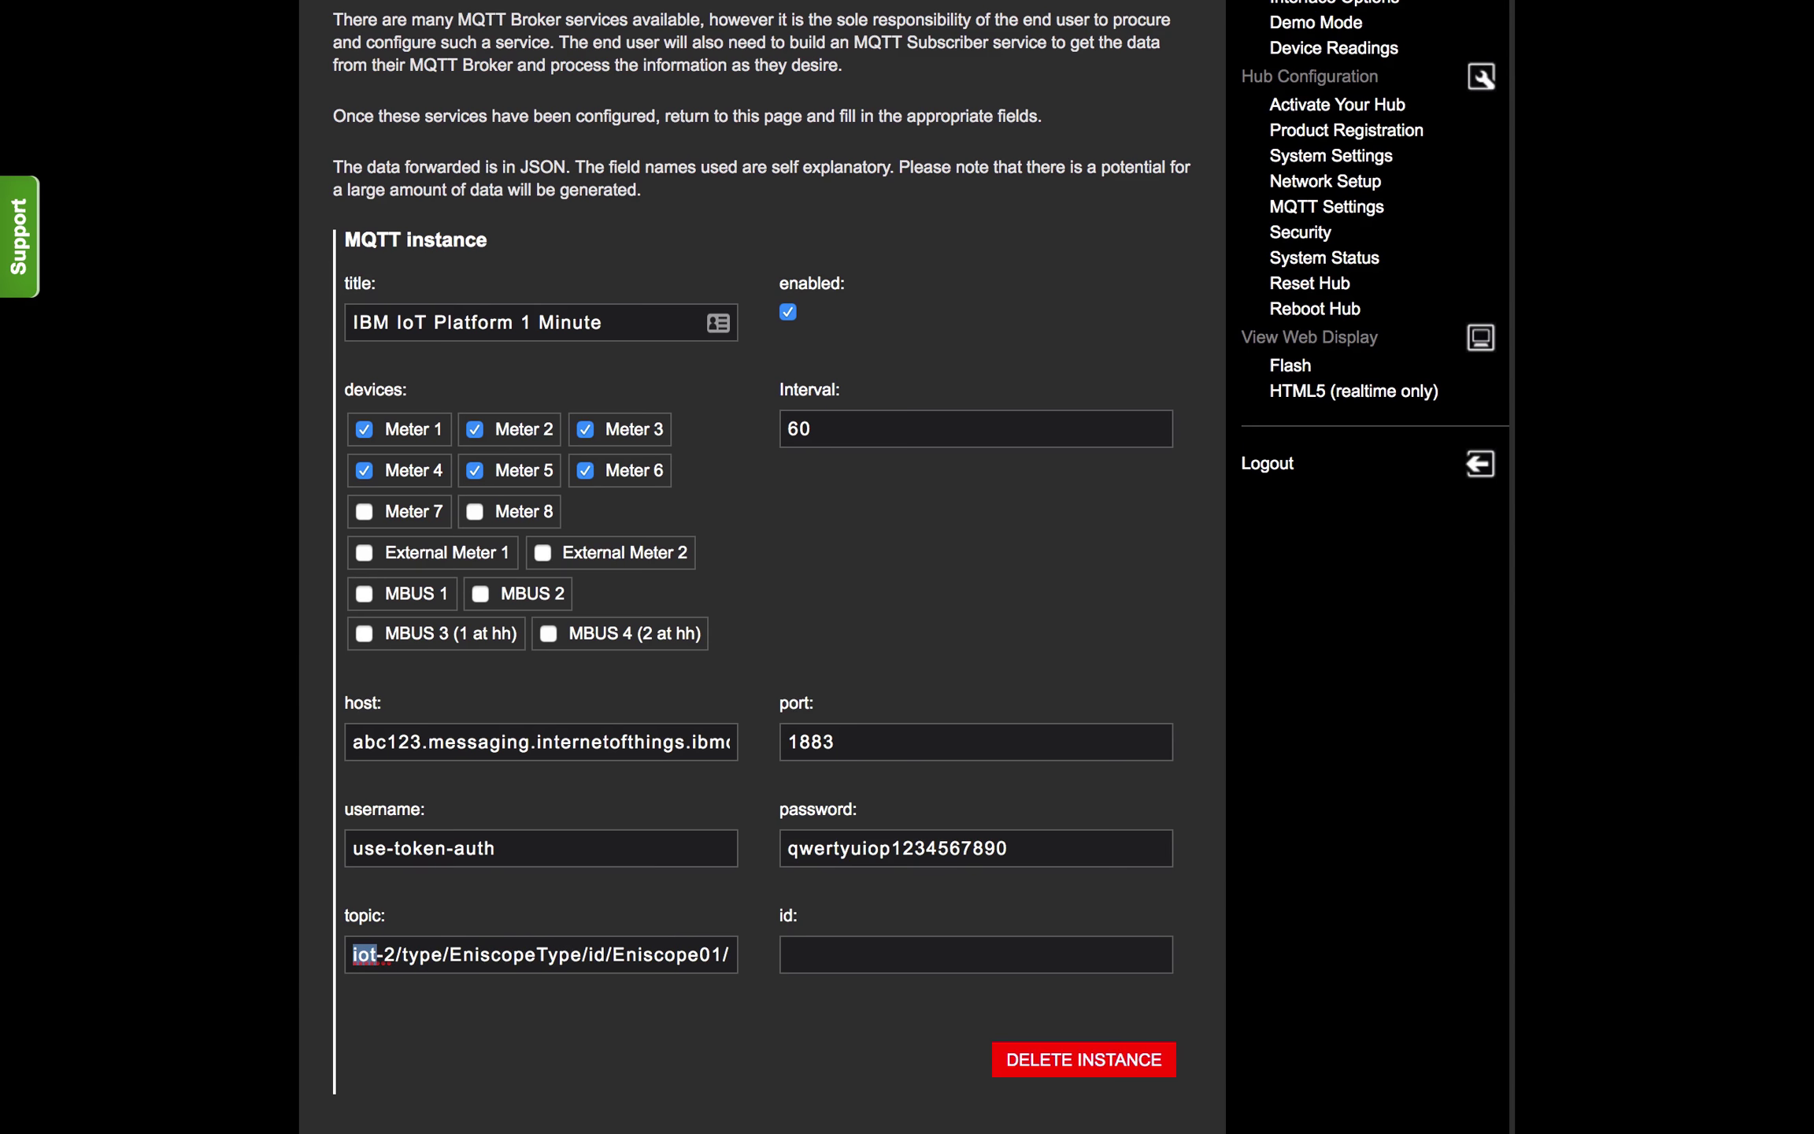
key(Right)
key(Right)
key(Right)
key(Right)
key(Right)
key(Right)
key(Right)
key(shift+Right)
key(shift+Right)
key(shift+Right)
key(shift+Right)
key(shift+Right)
key(shift+Right)
key(shift+Right)
key(shift+Right)
key(shift+Right)
key(shift+Right)
key(shift+Right)
key(shift+Right)
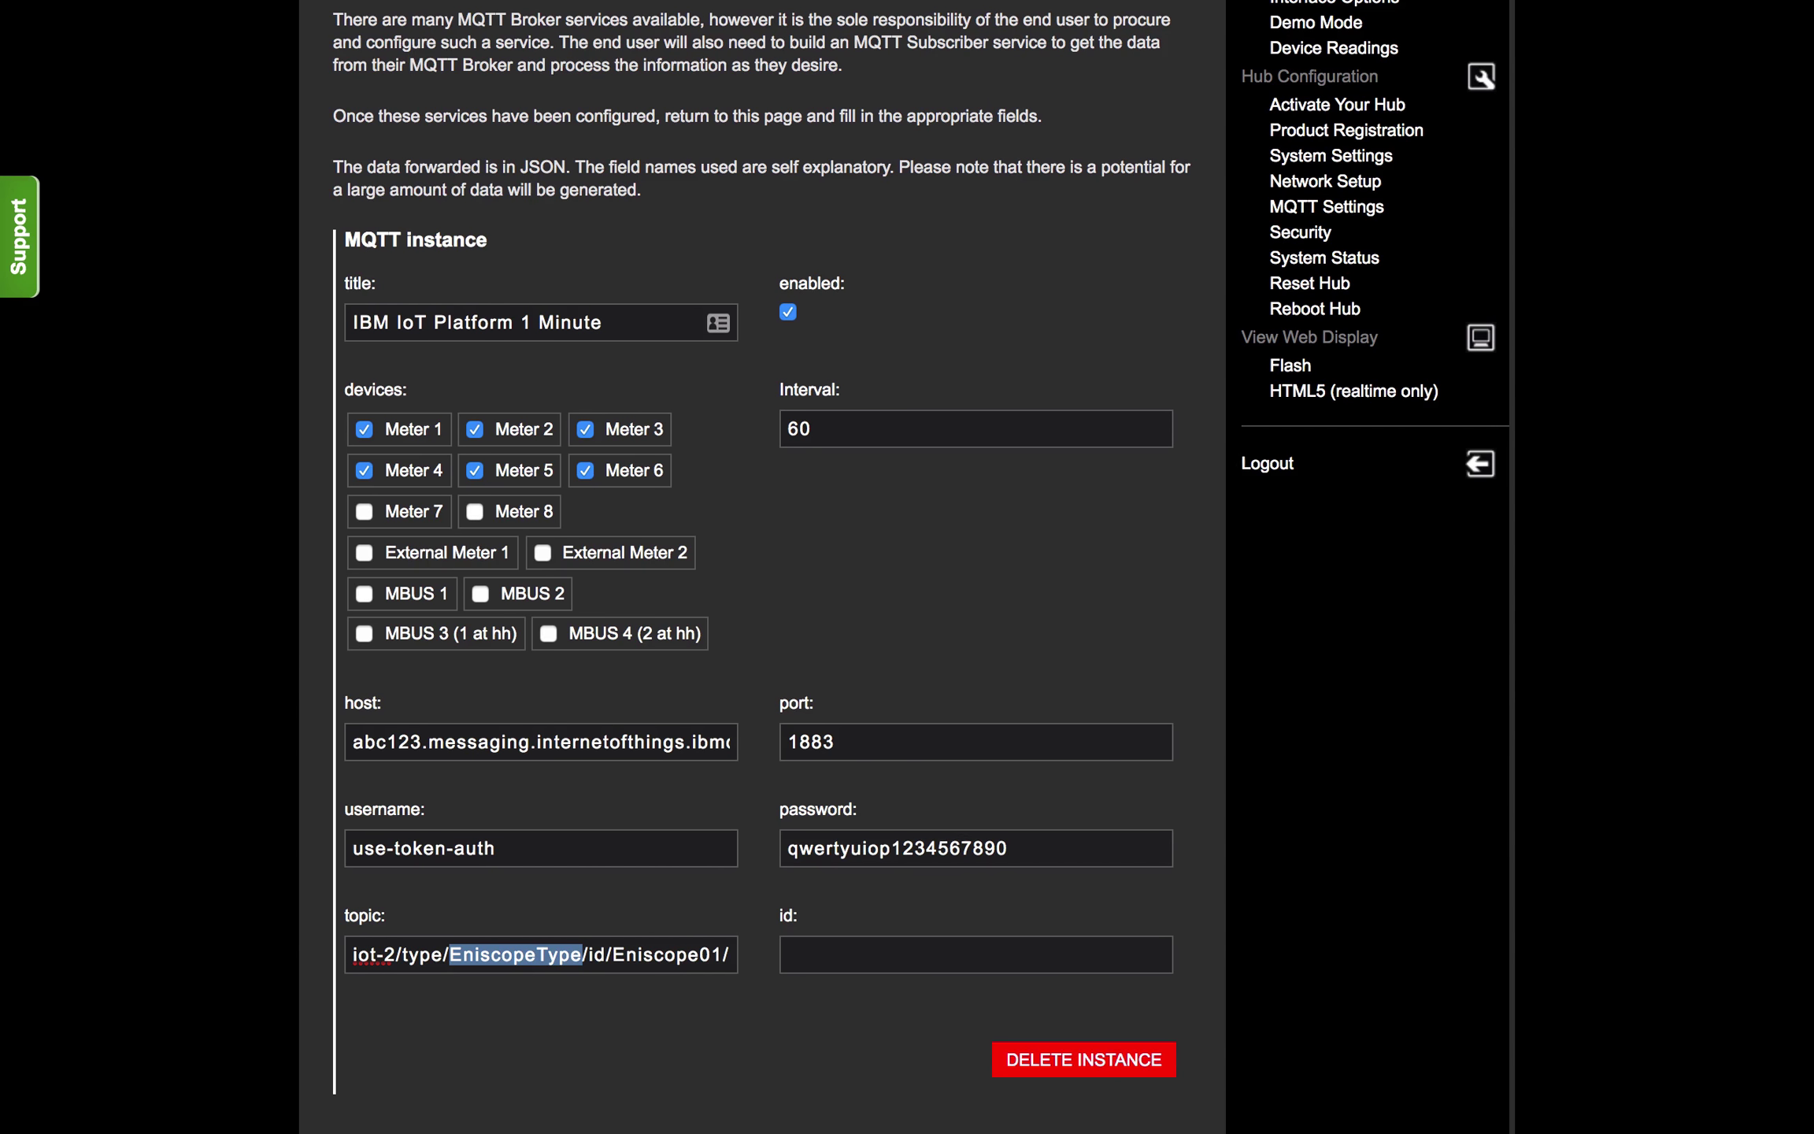
key(Right)
key(Right)
key(Right)
key(Right)
key(Right)
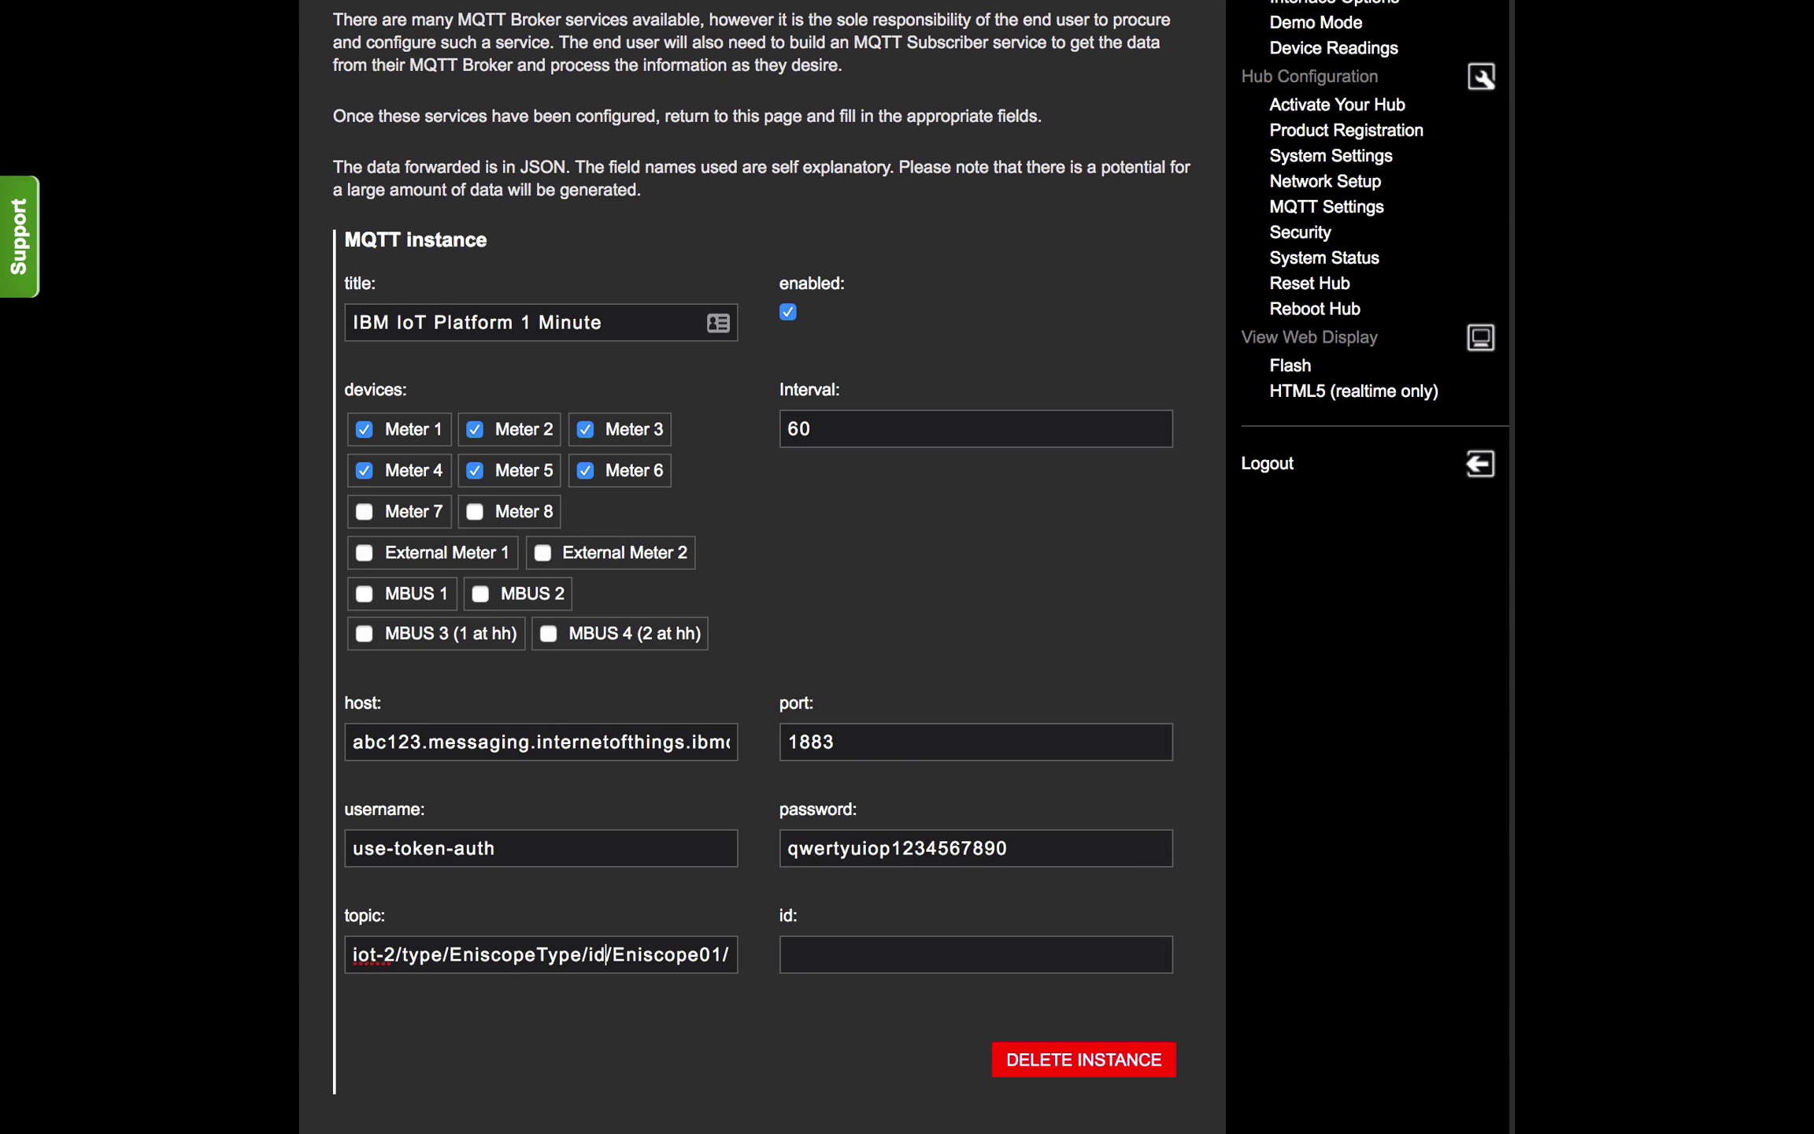
key(shift+Right)
key(shift+Right)
key(shift+Right)
key(shift+Right)
key(shift+Right)
key(shift+Right)
key(shift+Right)
key(shift+Right)
key(shift+Right)
key(shift+Right)
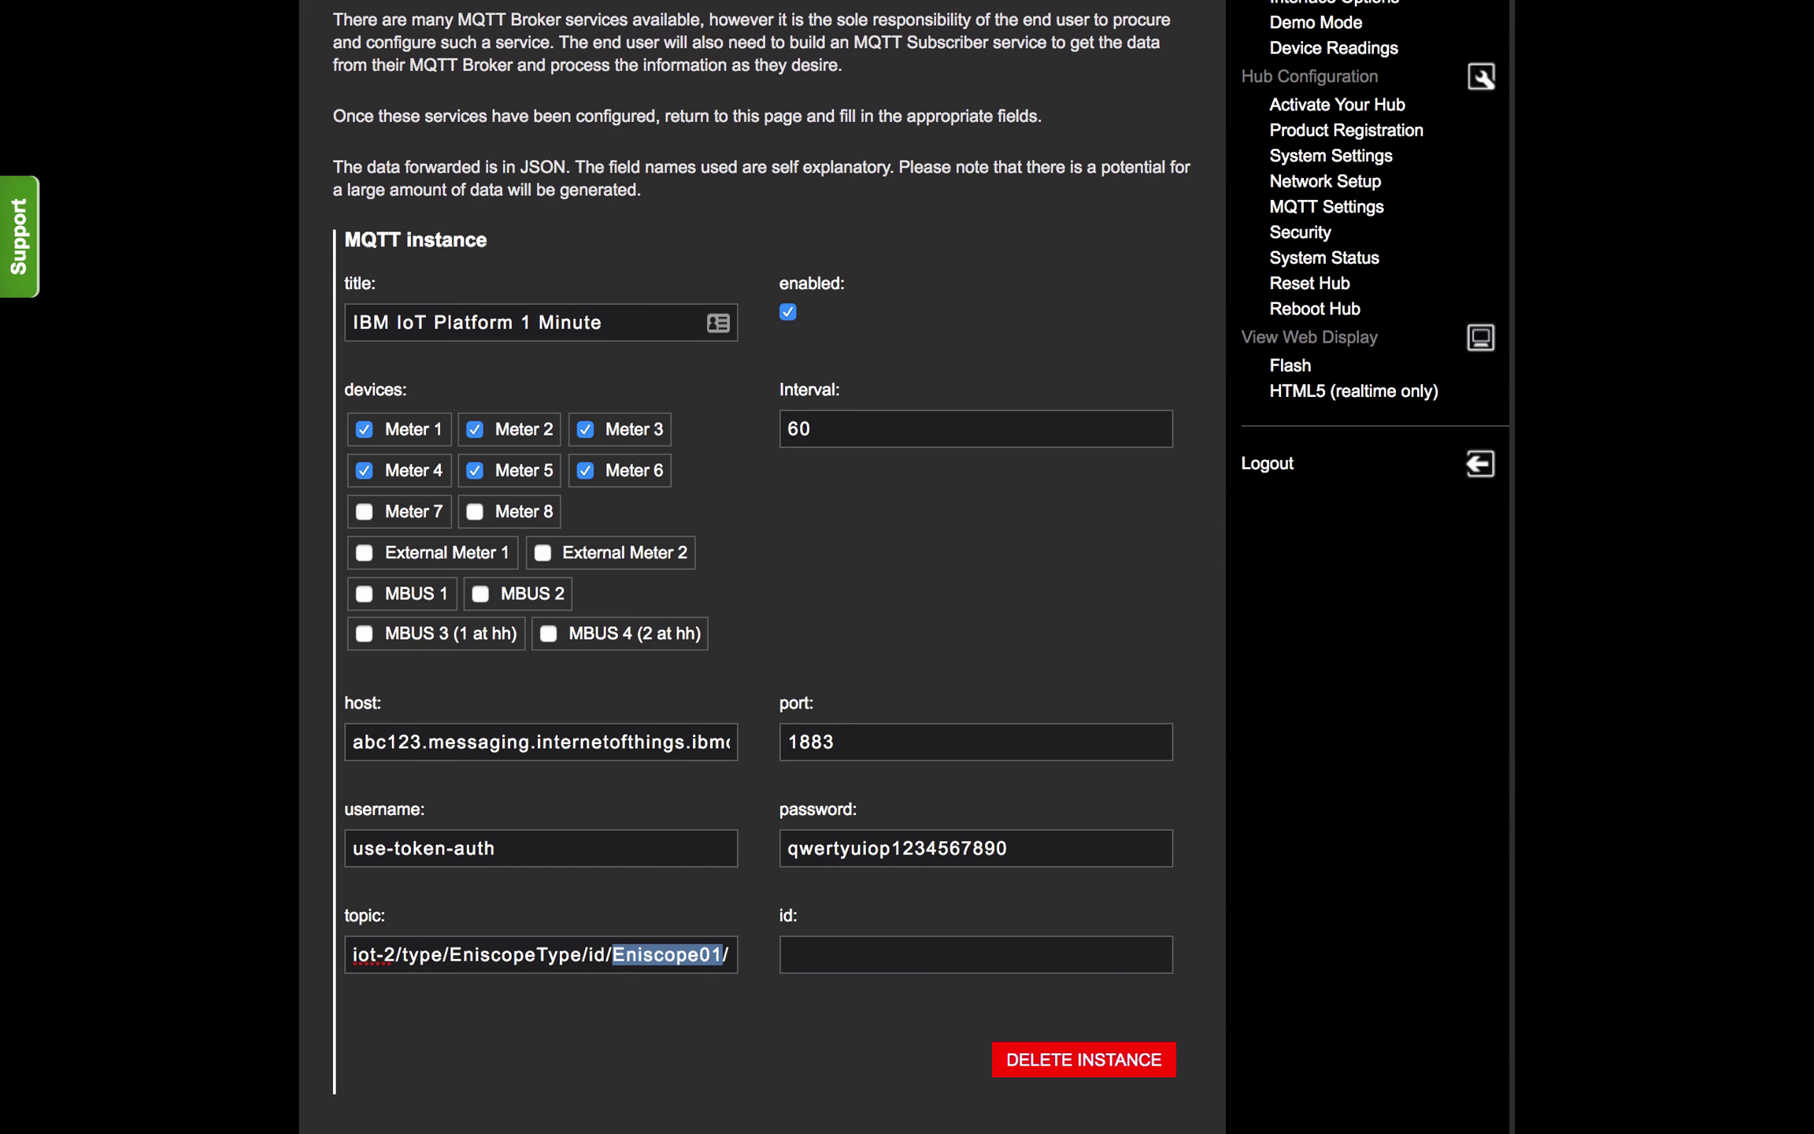
key(Right)
key(Right)
key(Right)
key(Right)
key(Right)
key(Right)
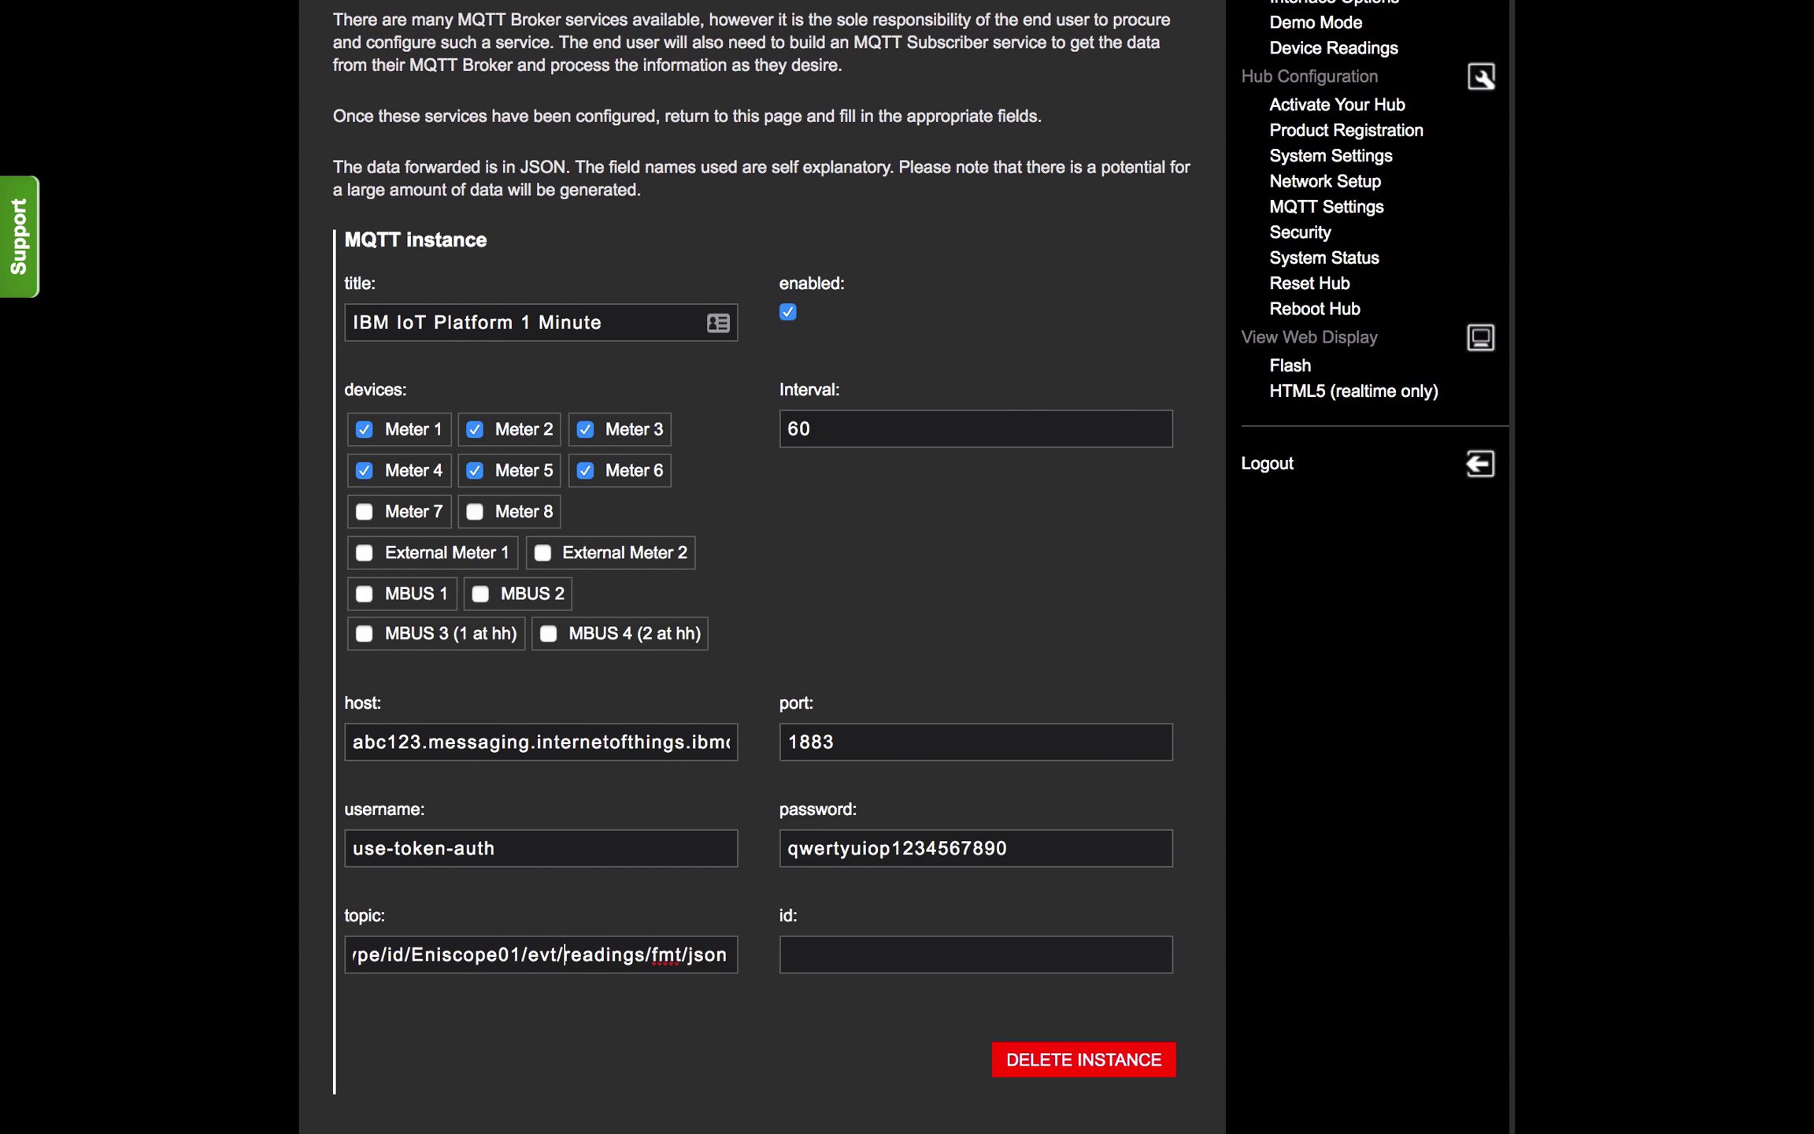
key(shift+Right)
key(shift+Right)
key(shift+Right)
key(shift+Right)
key(shift+Right)
key(shift+Right)
key(shift+Right)
key(shift+Right)
click(944, 956)
text(d:abc123:EniscopeType:Eniscope01)
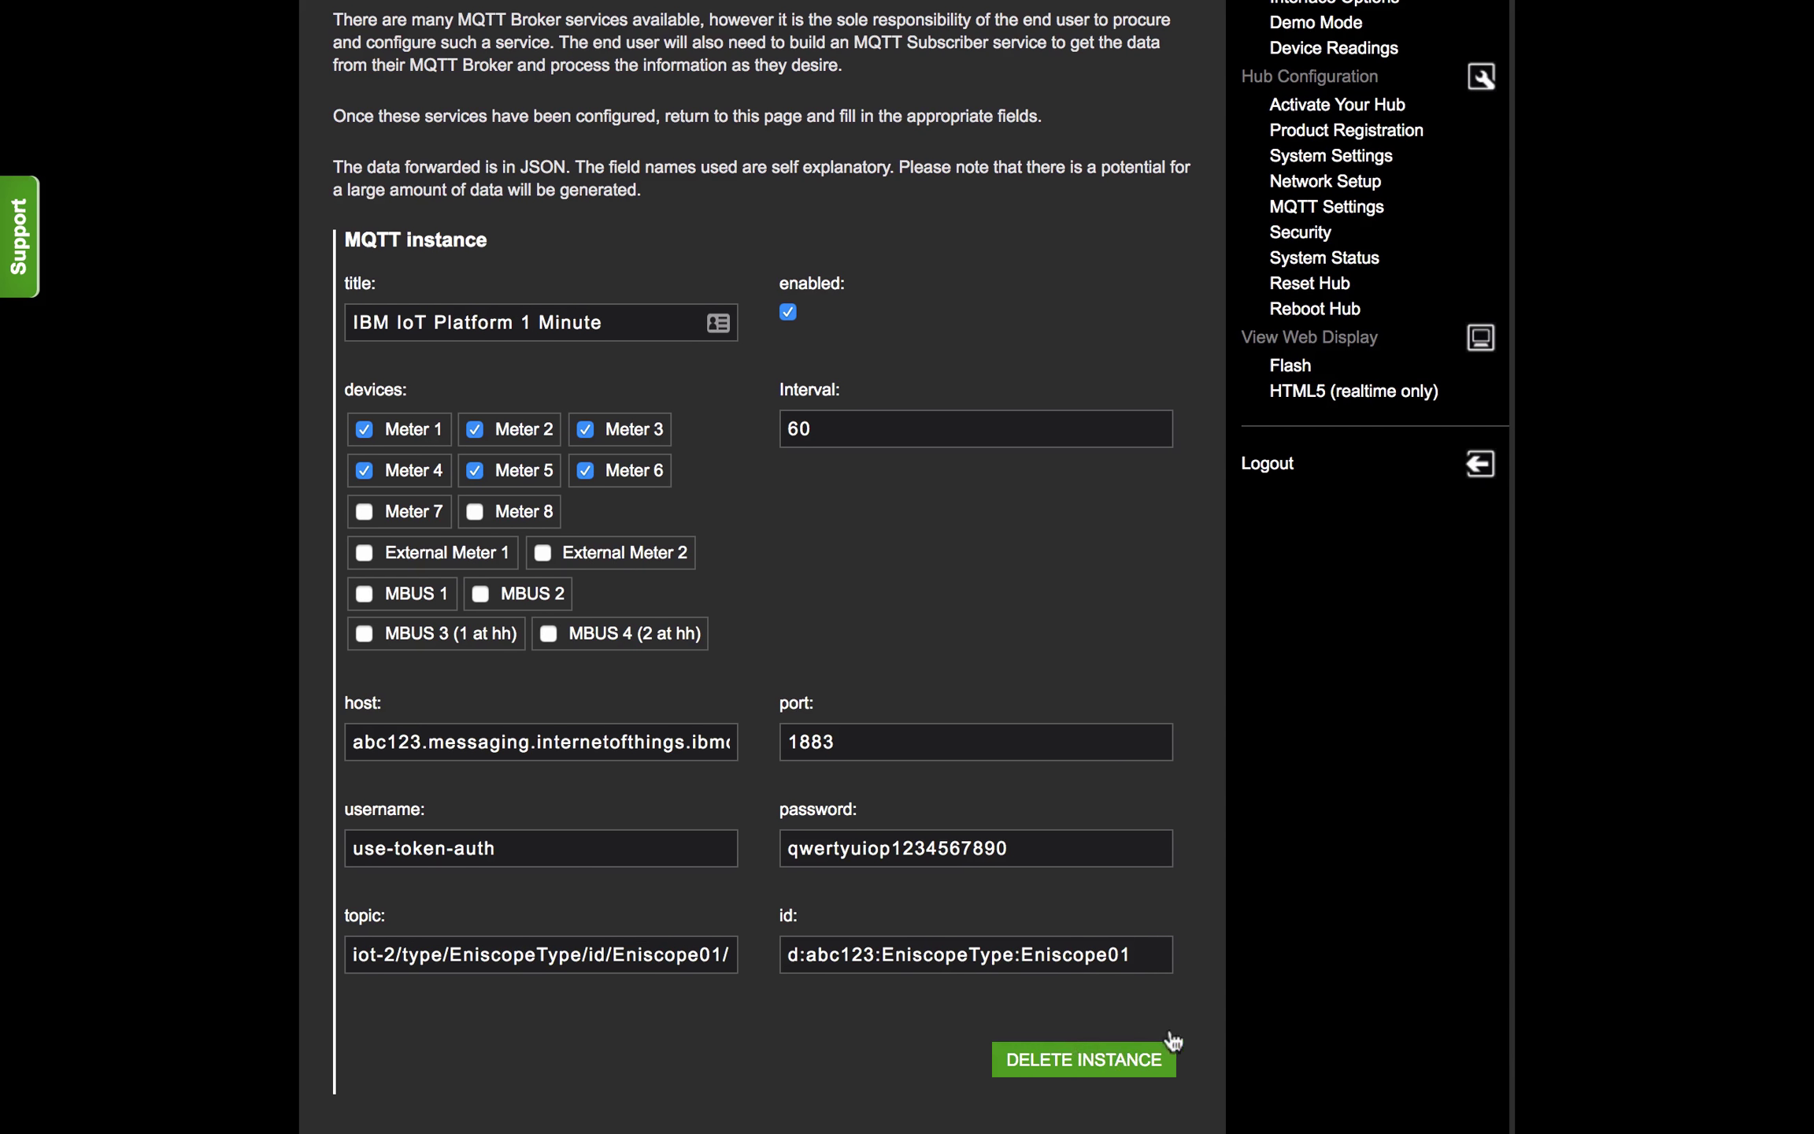
click(785, 955)
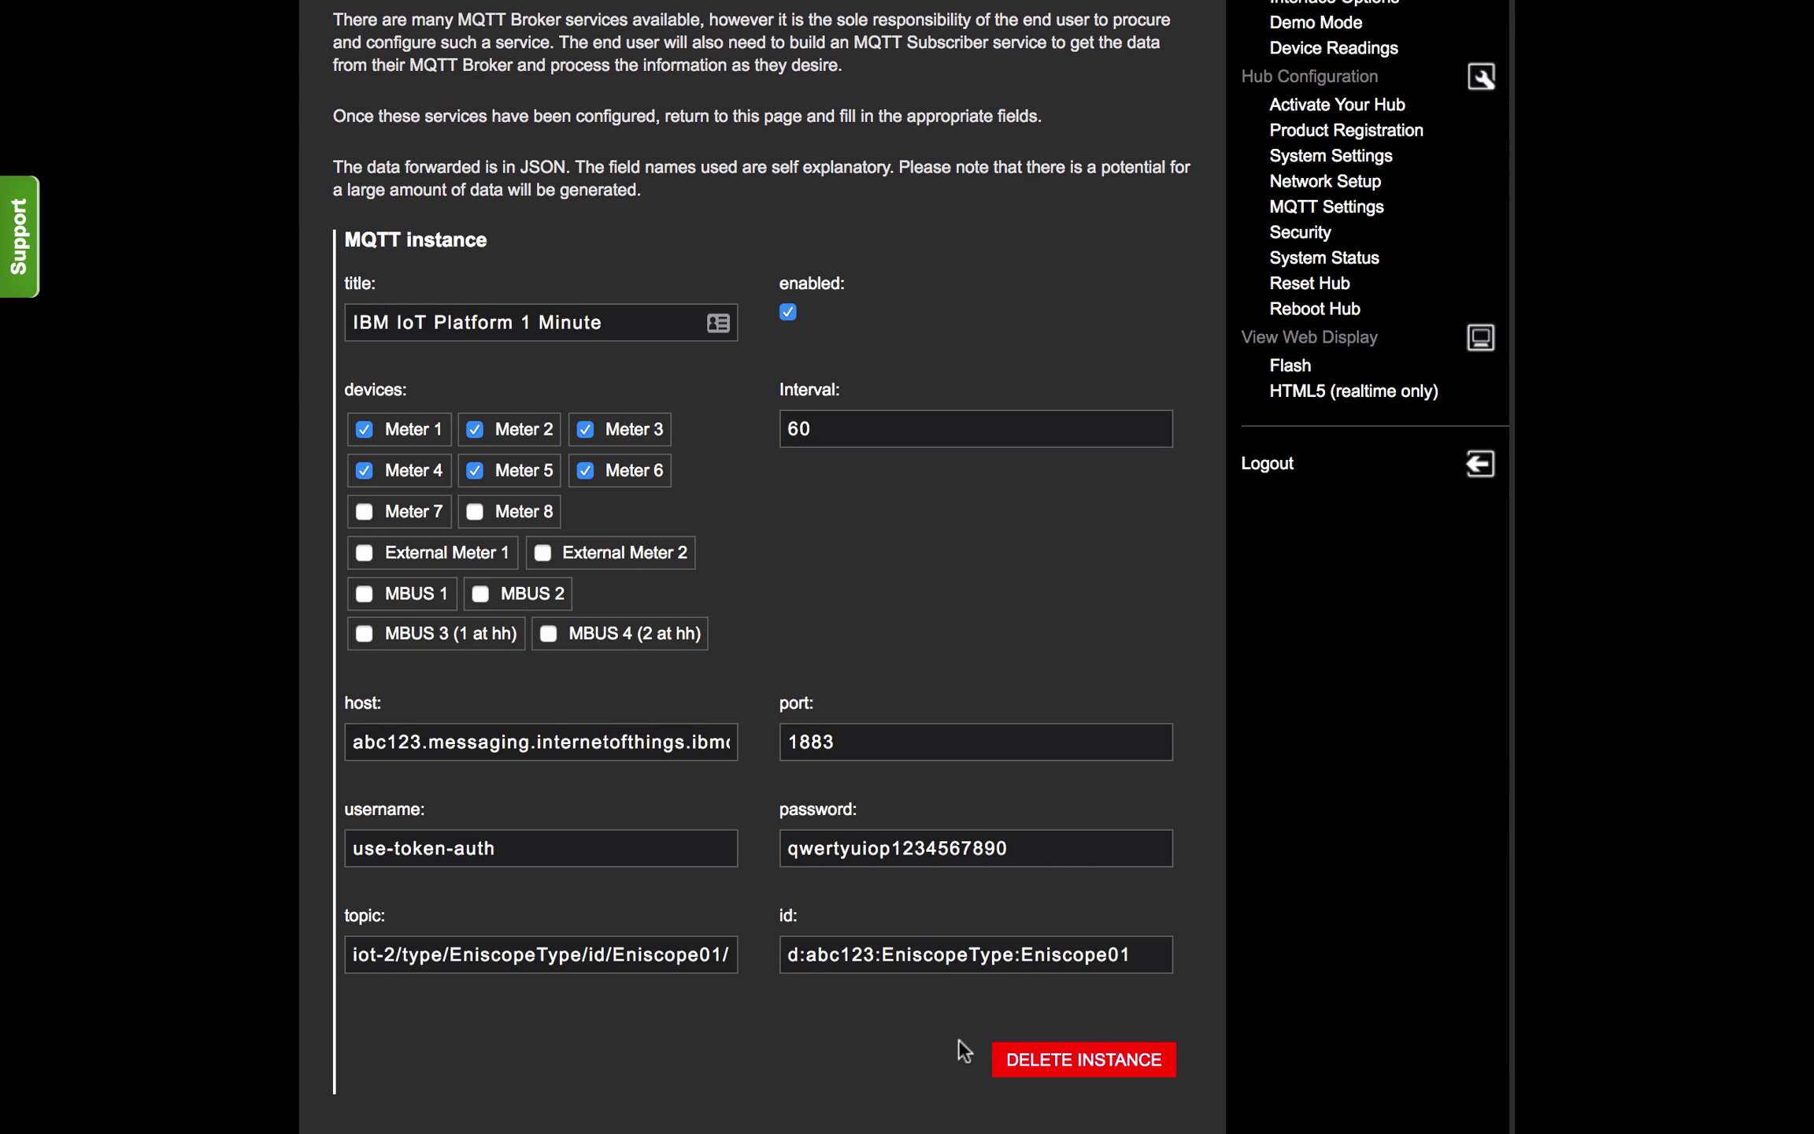
key(shift+Right)
key(shift+Right)
key(shift+Right)
key(shift+Right)
key(shift+Right)
key(shift+Right)
key(Right)
key(Right)
key(shift+Right)
key(shift+Right)
key(shift+Right)
key(shift+Right)
key(shift+Right)
key(shift+Right)
key(shift+Right)
key(shift+Right)
key(shift+Right)
key(shift+Right)
key(shift+Right)
key(shift+Right)
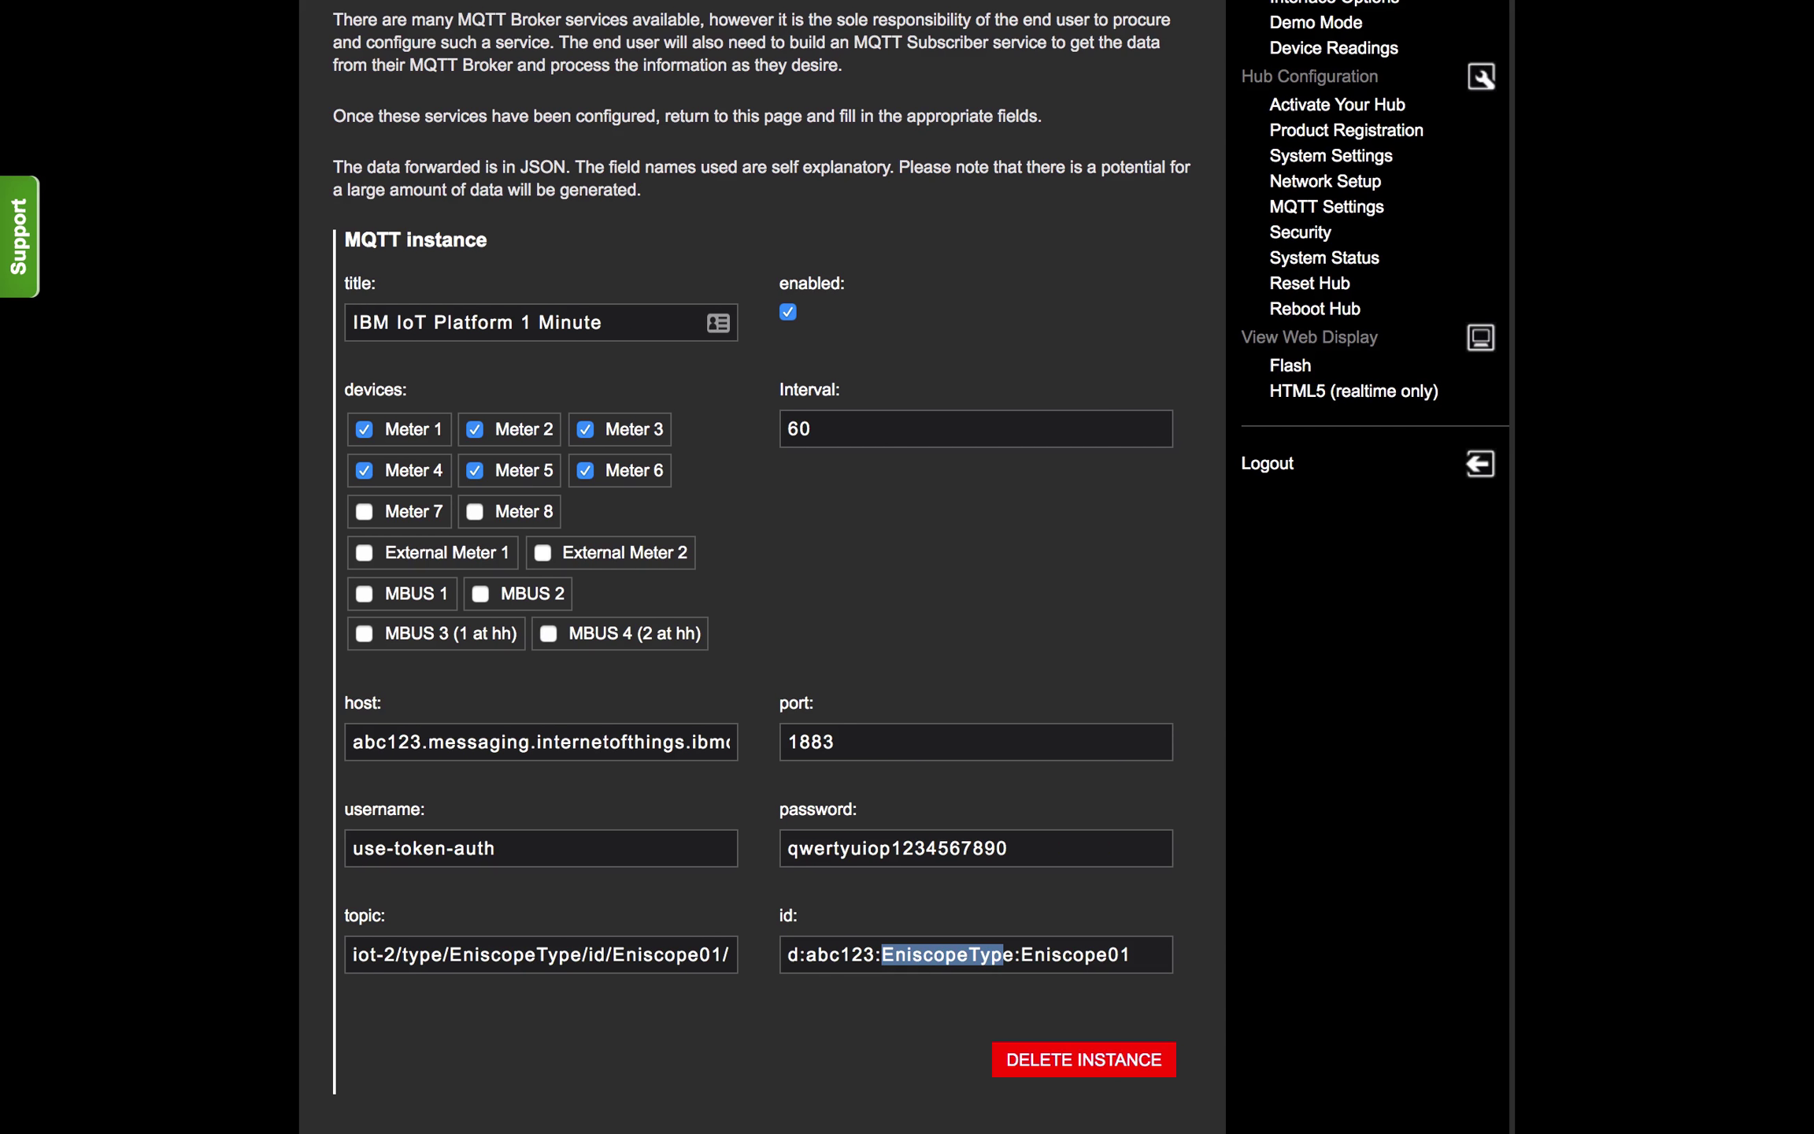
key(Right)
key(Right)
key(shift+Right)
key(shift+Right)
key(shift+Right)
key(shift+Right)
key(shift+Right)
key(shift+Right)
key(shift+Right)
key(shift+Right)
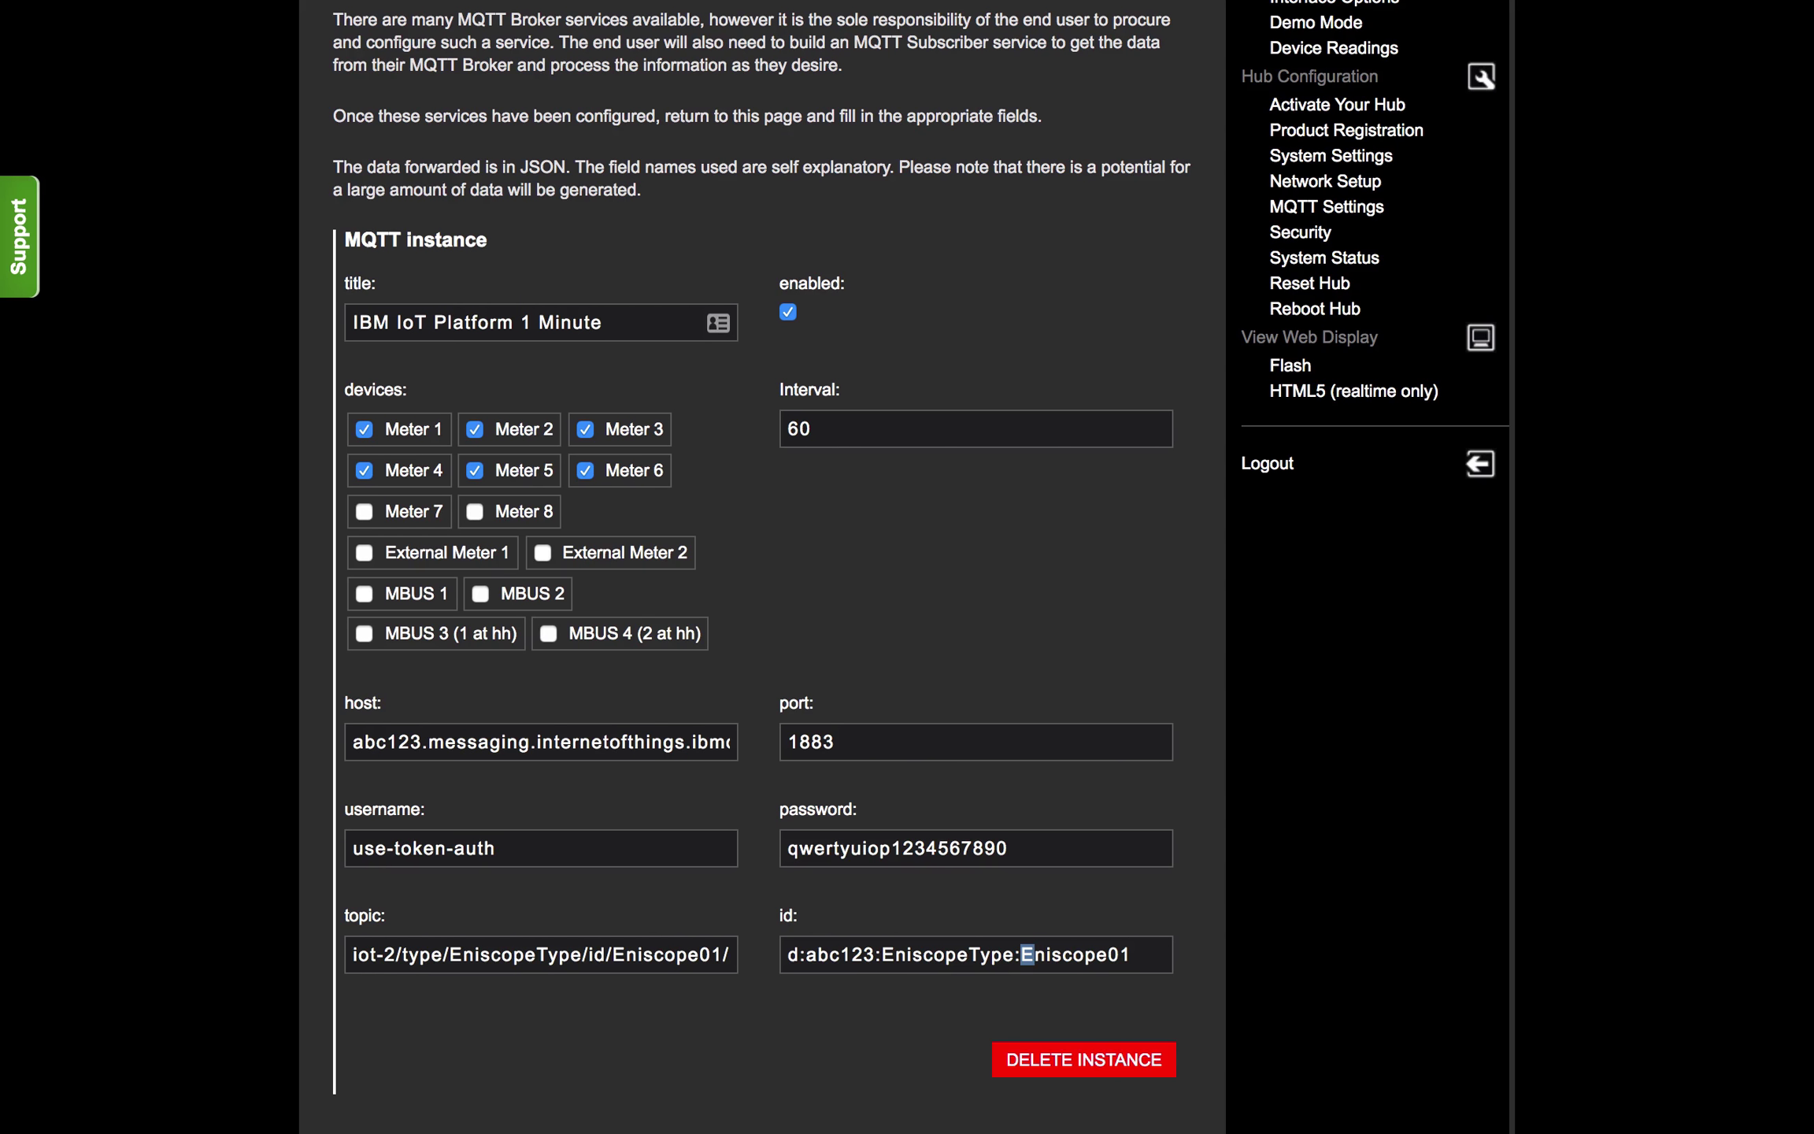
key(shift+Right)
key(shift+Right)
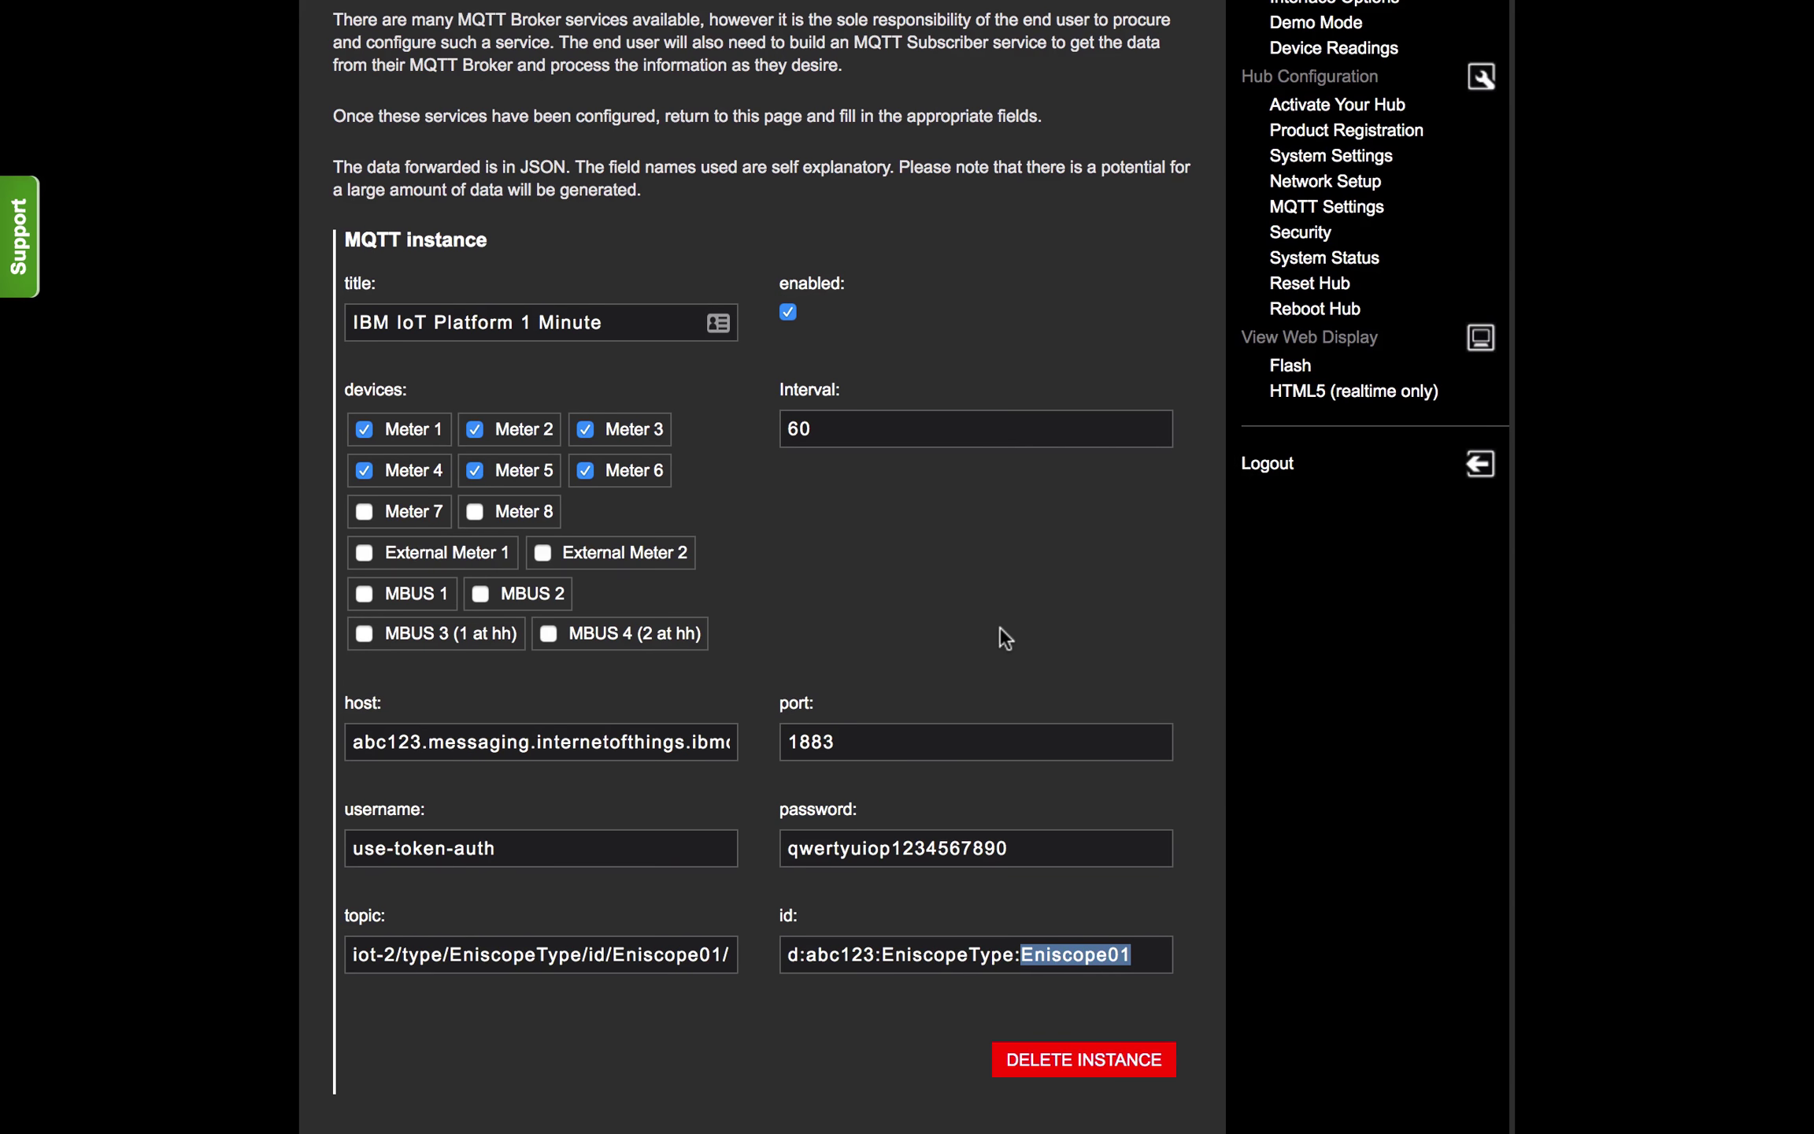
scroll(1000, 630, down, 5)
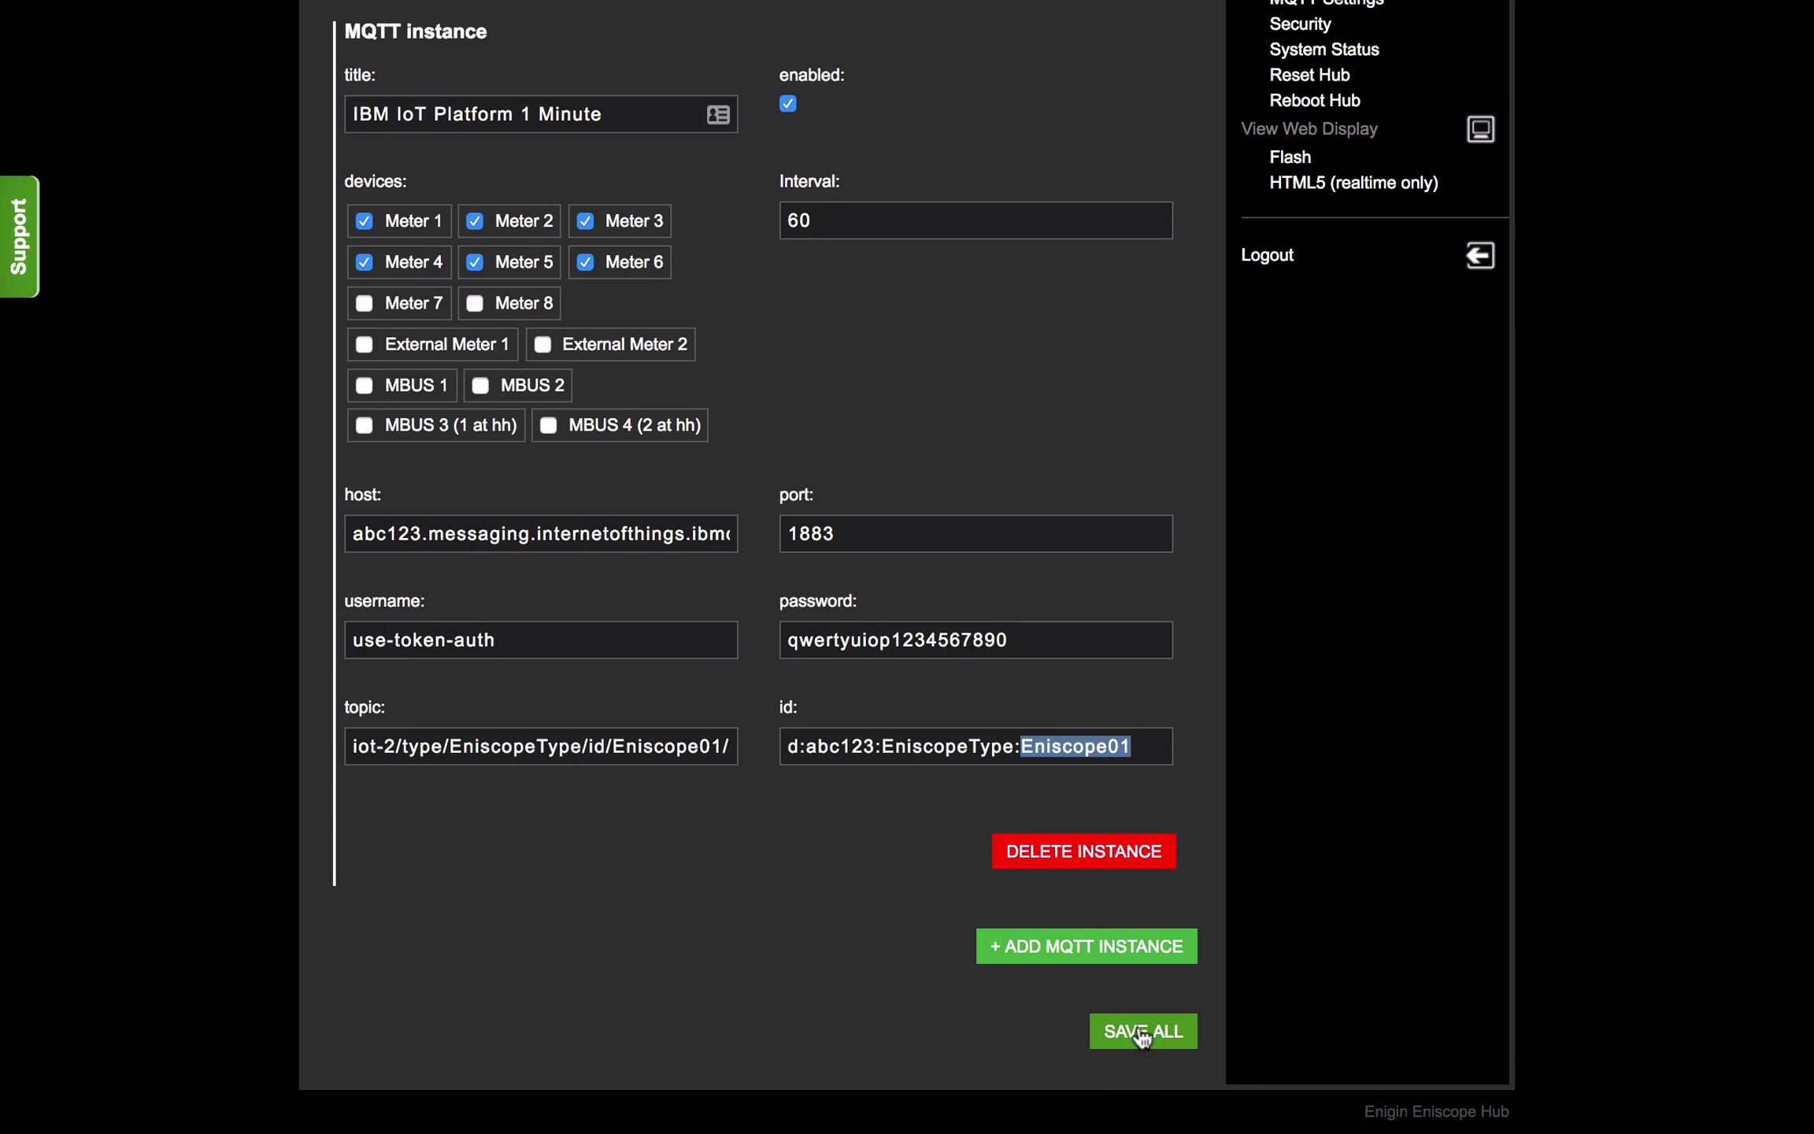
Step: Save all MQTT settings, then view Eniscope01's Recent Events in Watson IoT Browse Devices
click(1141, 1033)
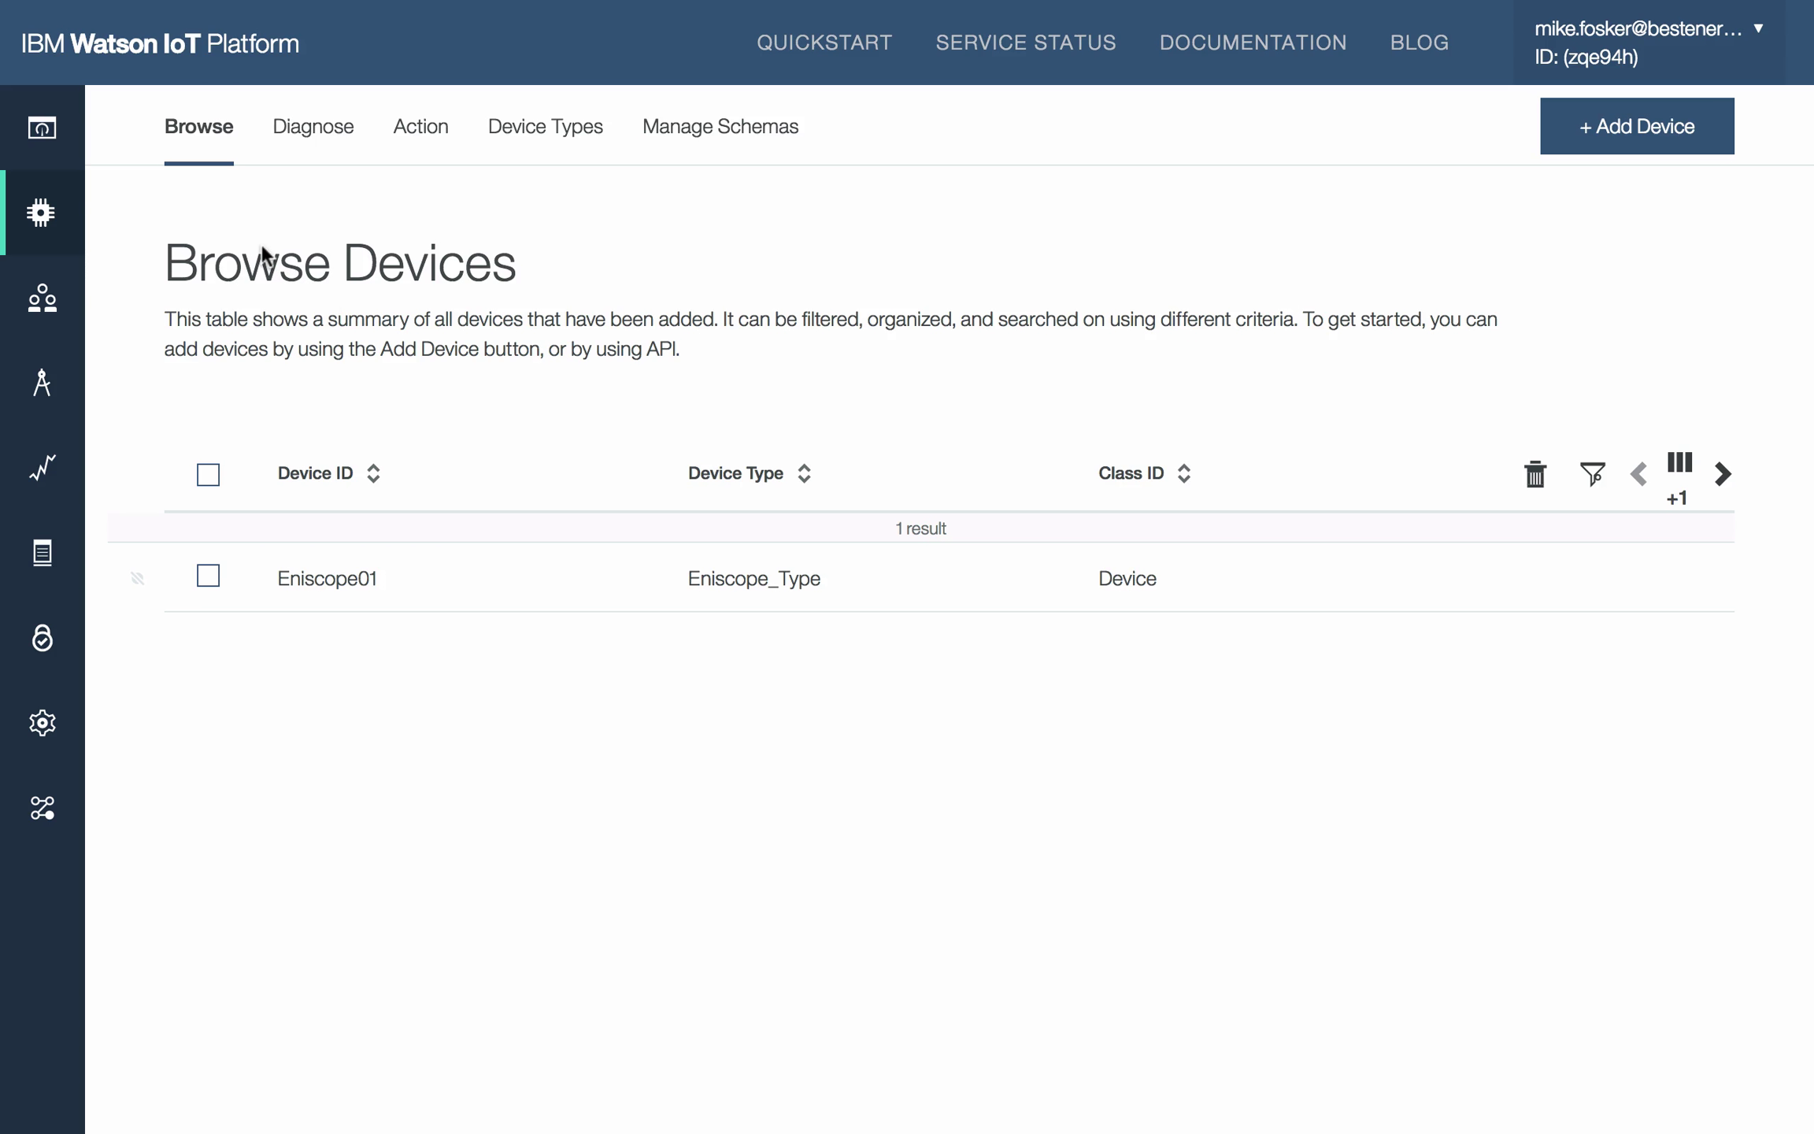
click(344, 595)
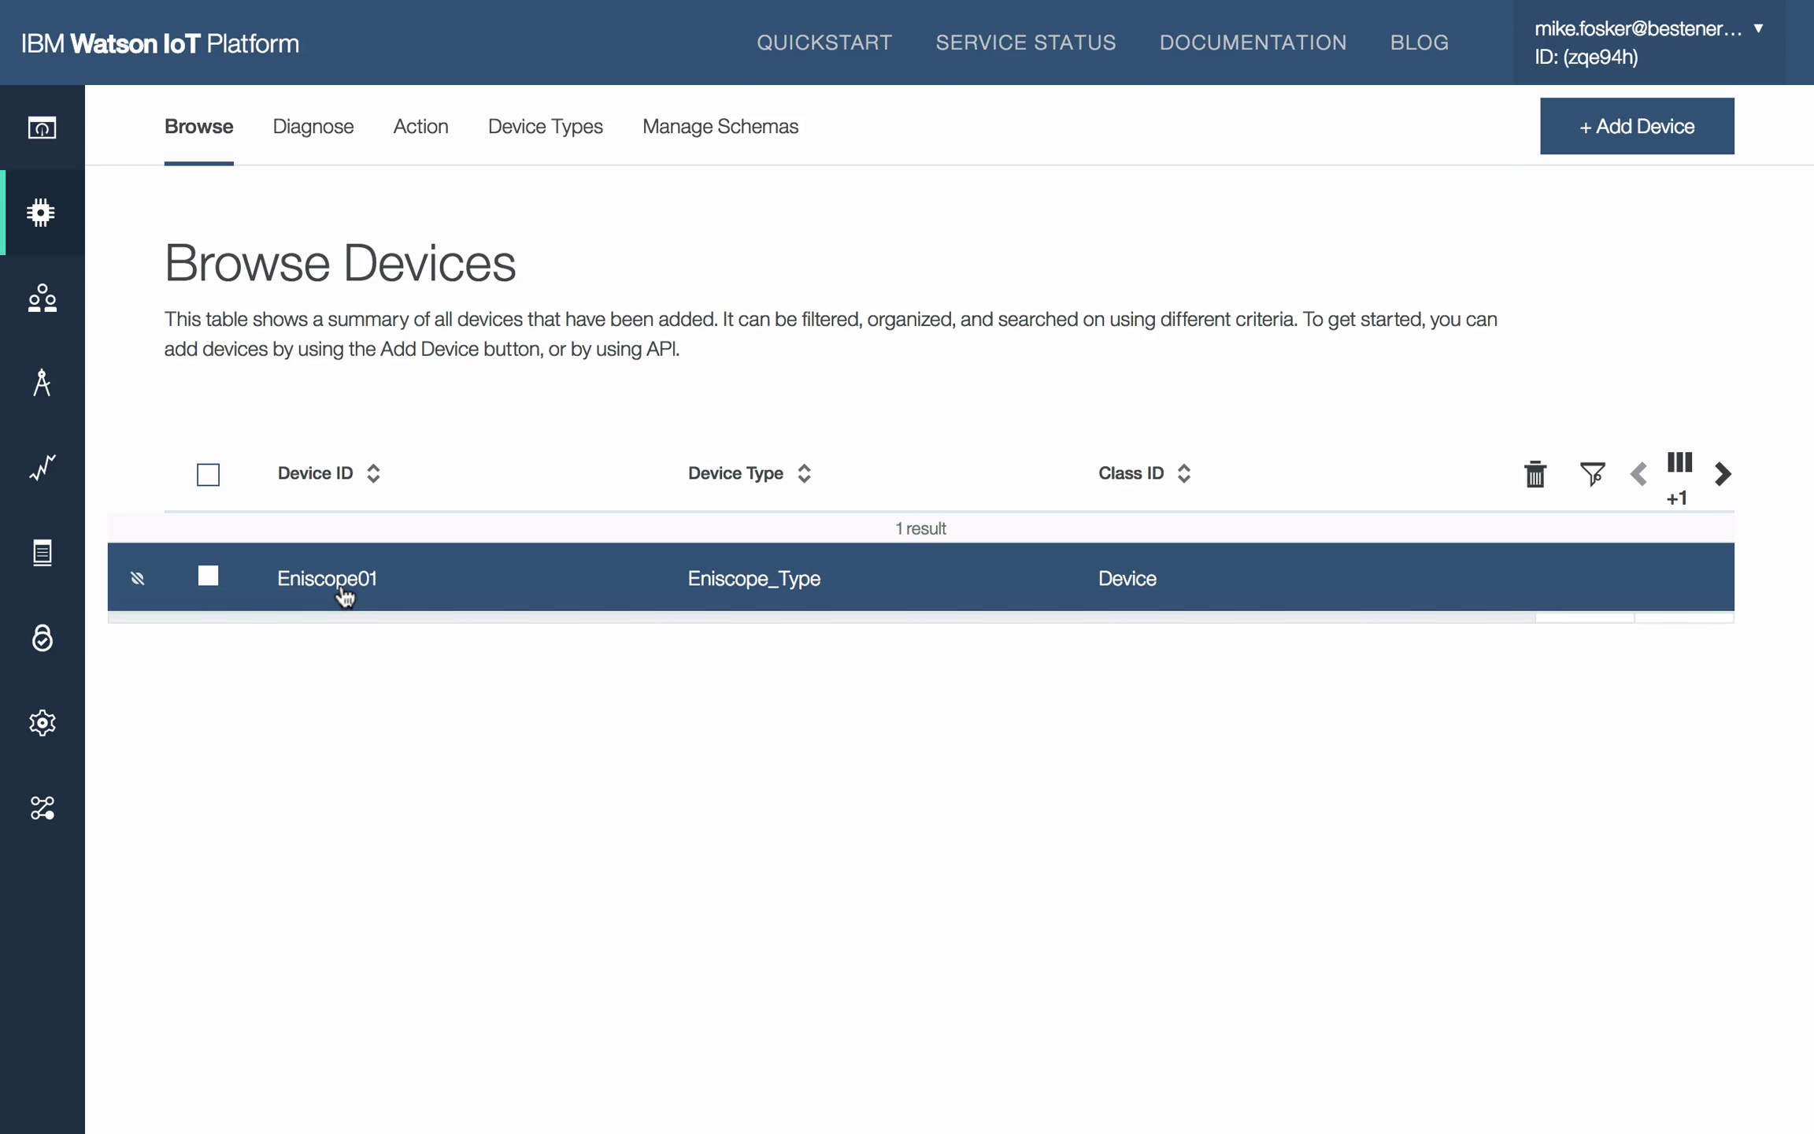
scroll(404, 636, down, 1)
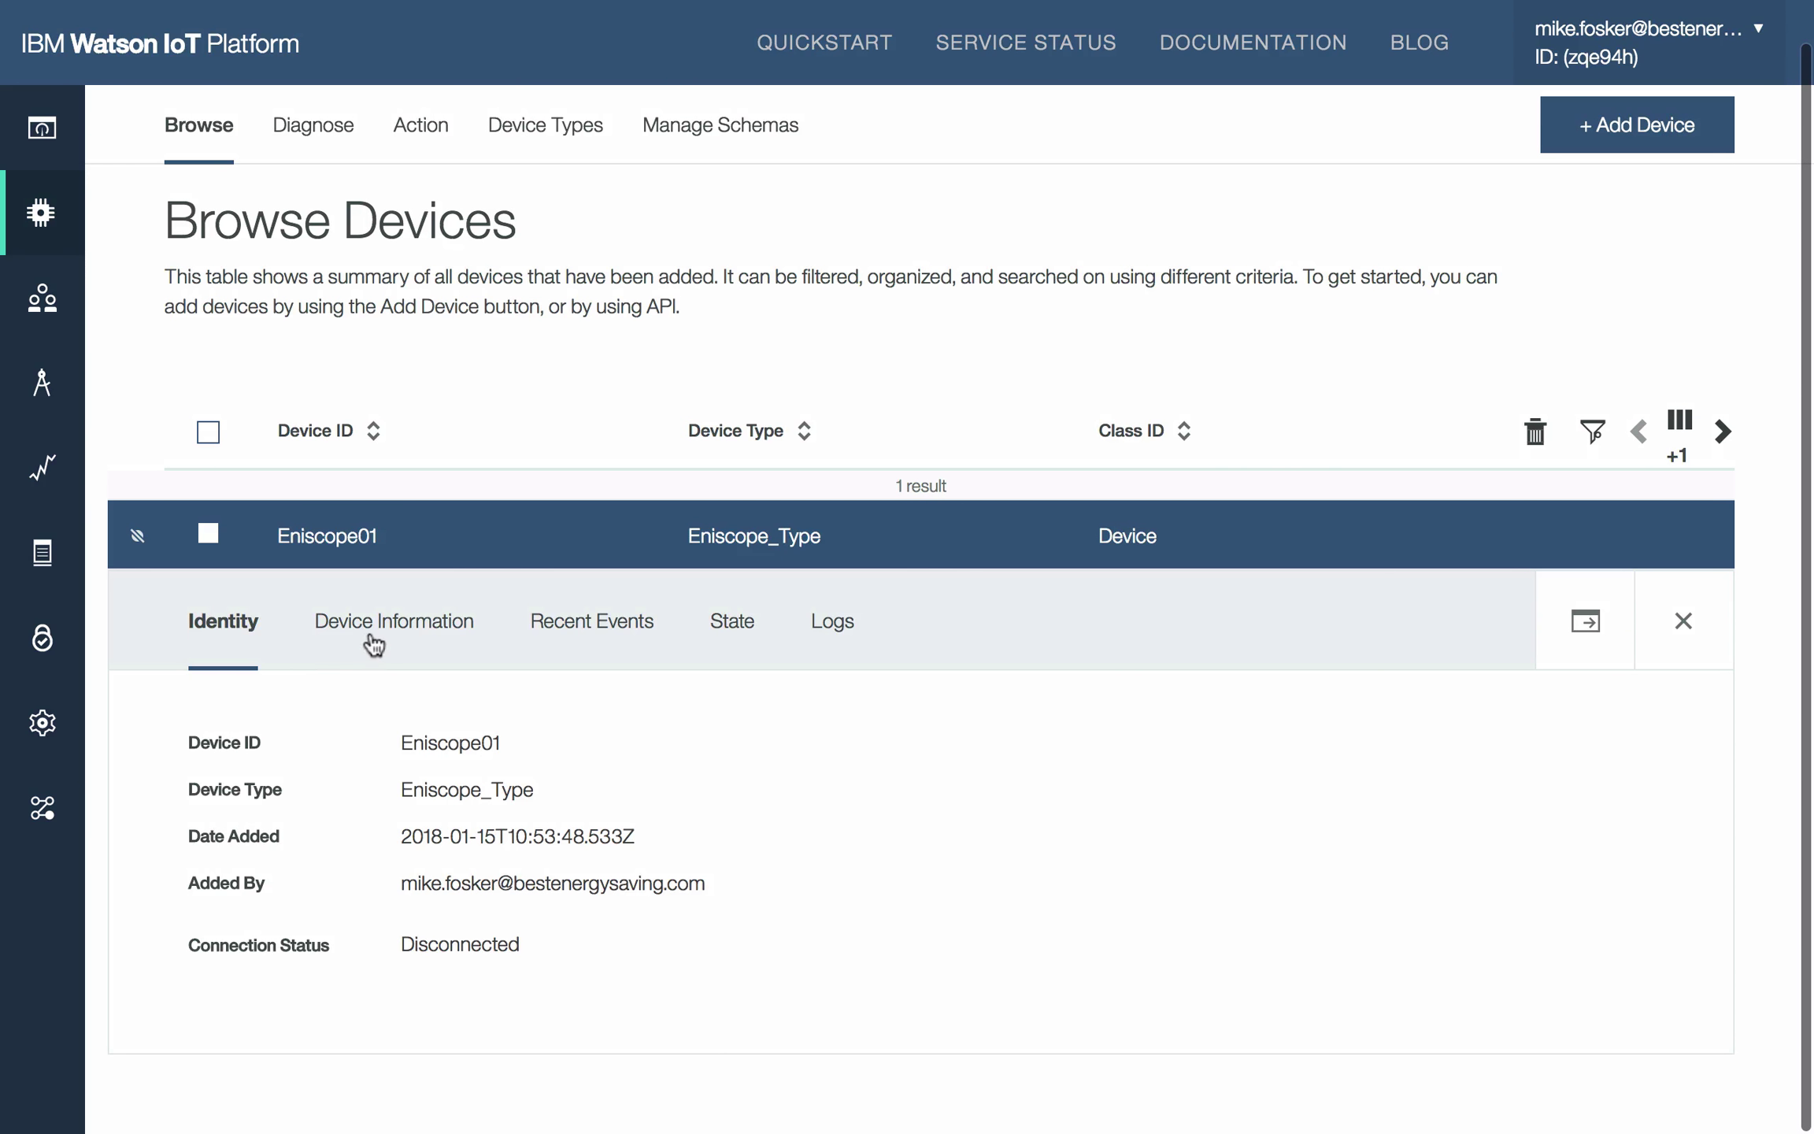
click(388, 630)
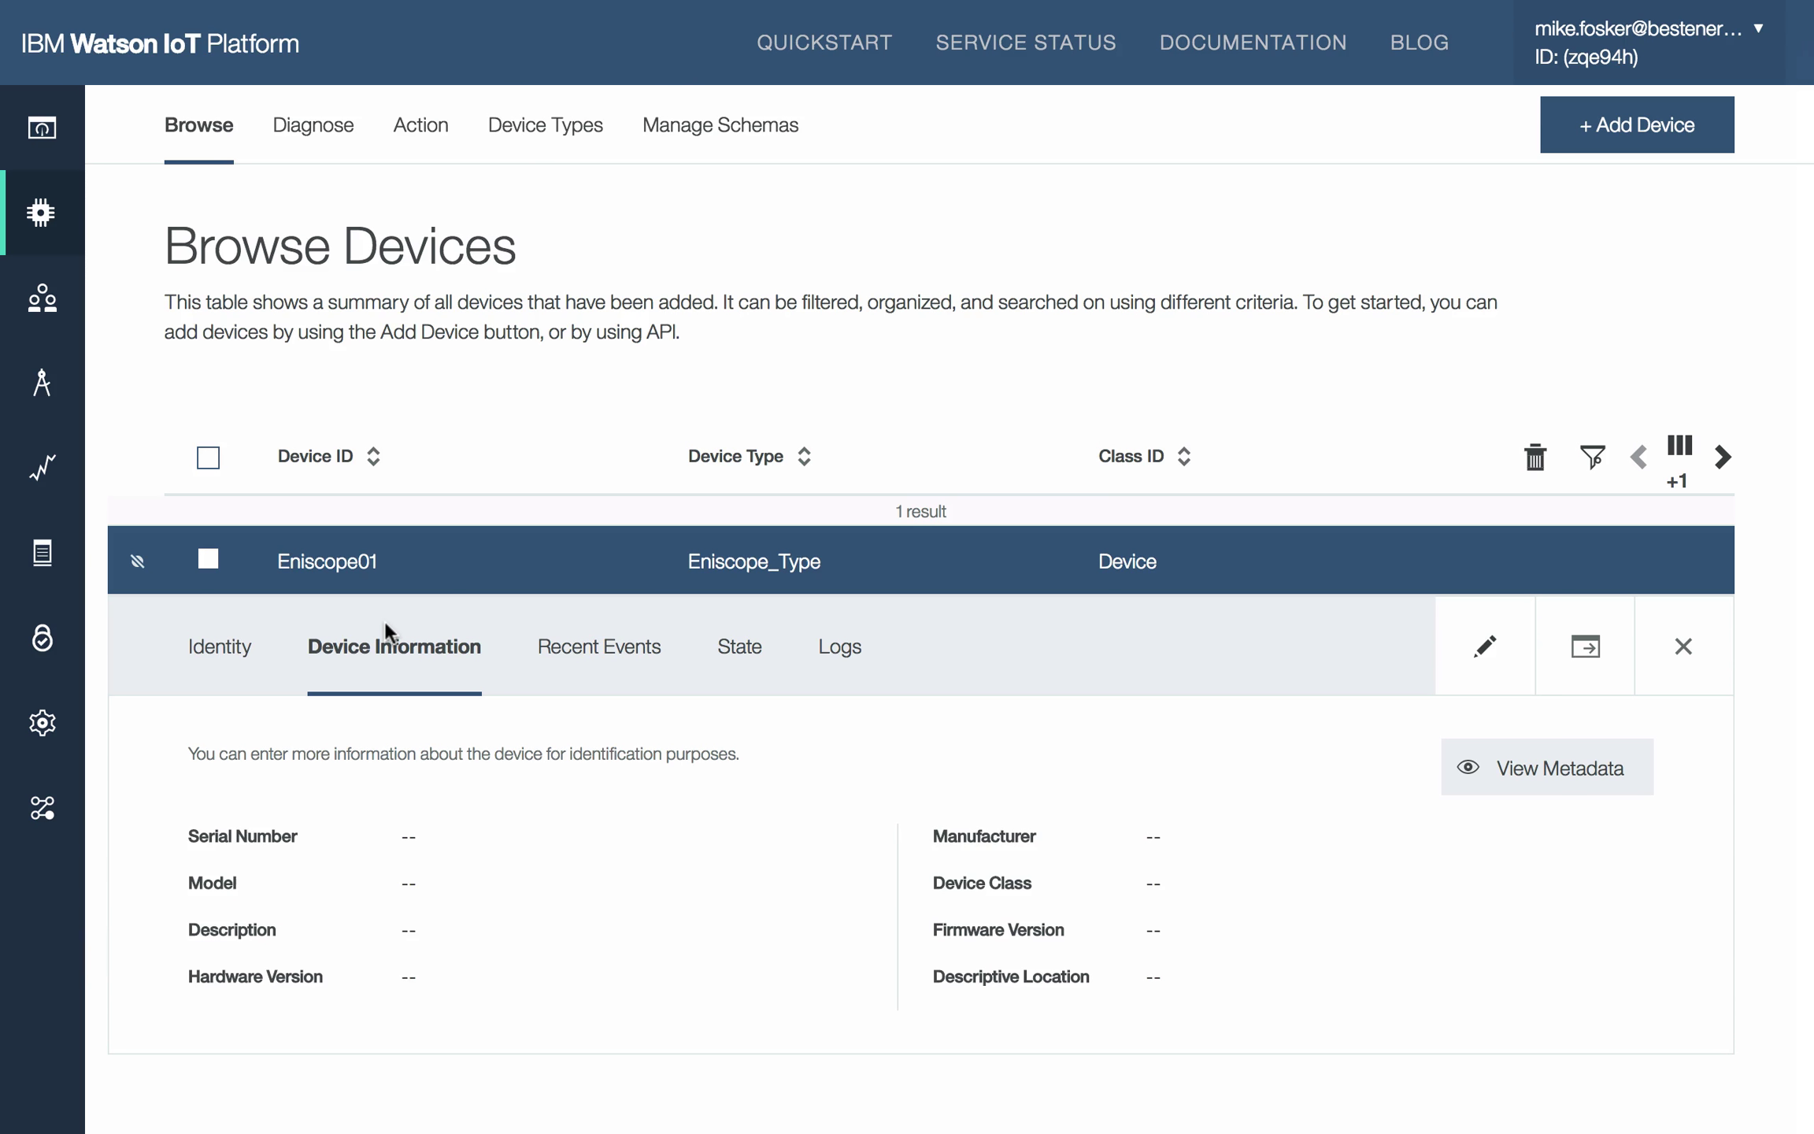
click(603, 650)
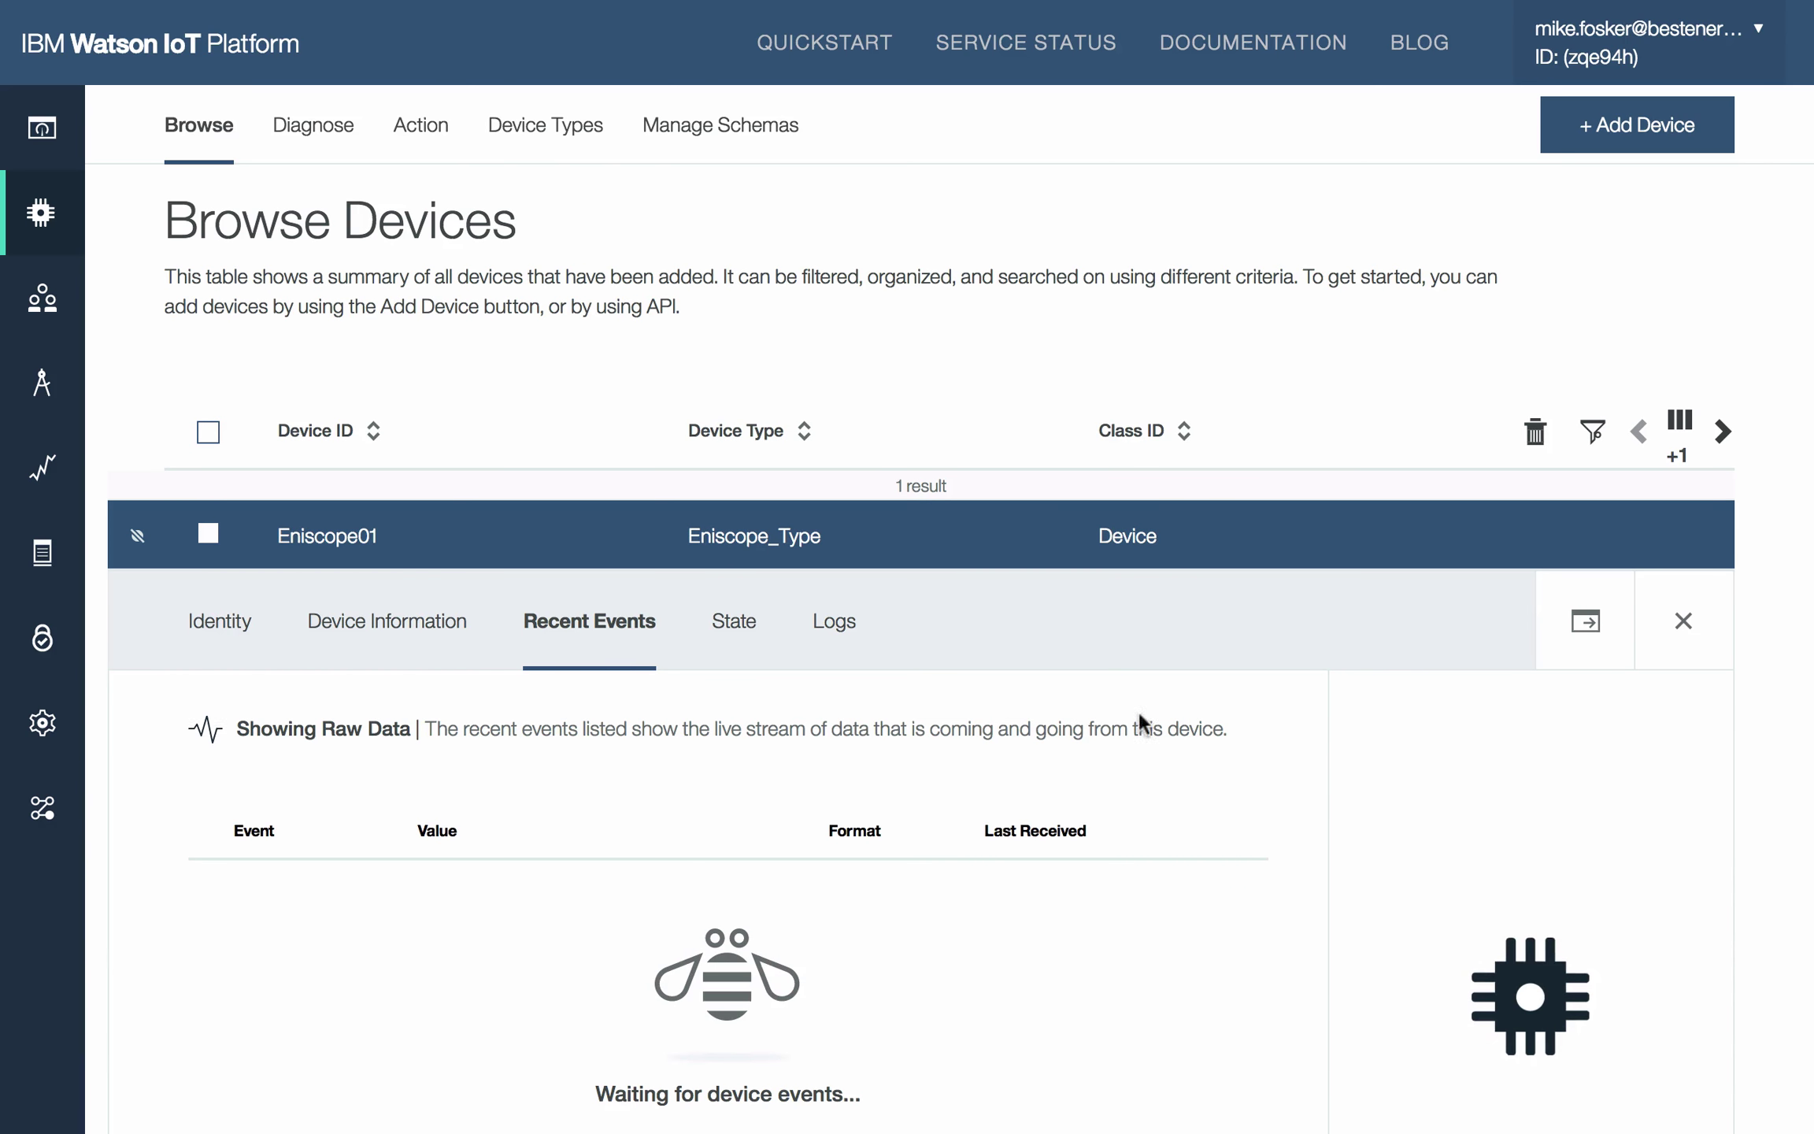
scroll(1307, 748, down, 5)
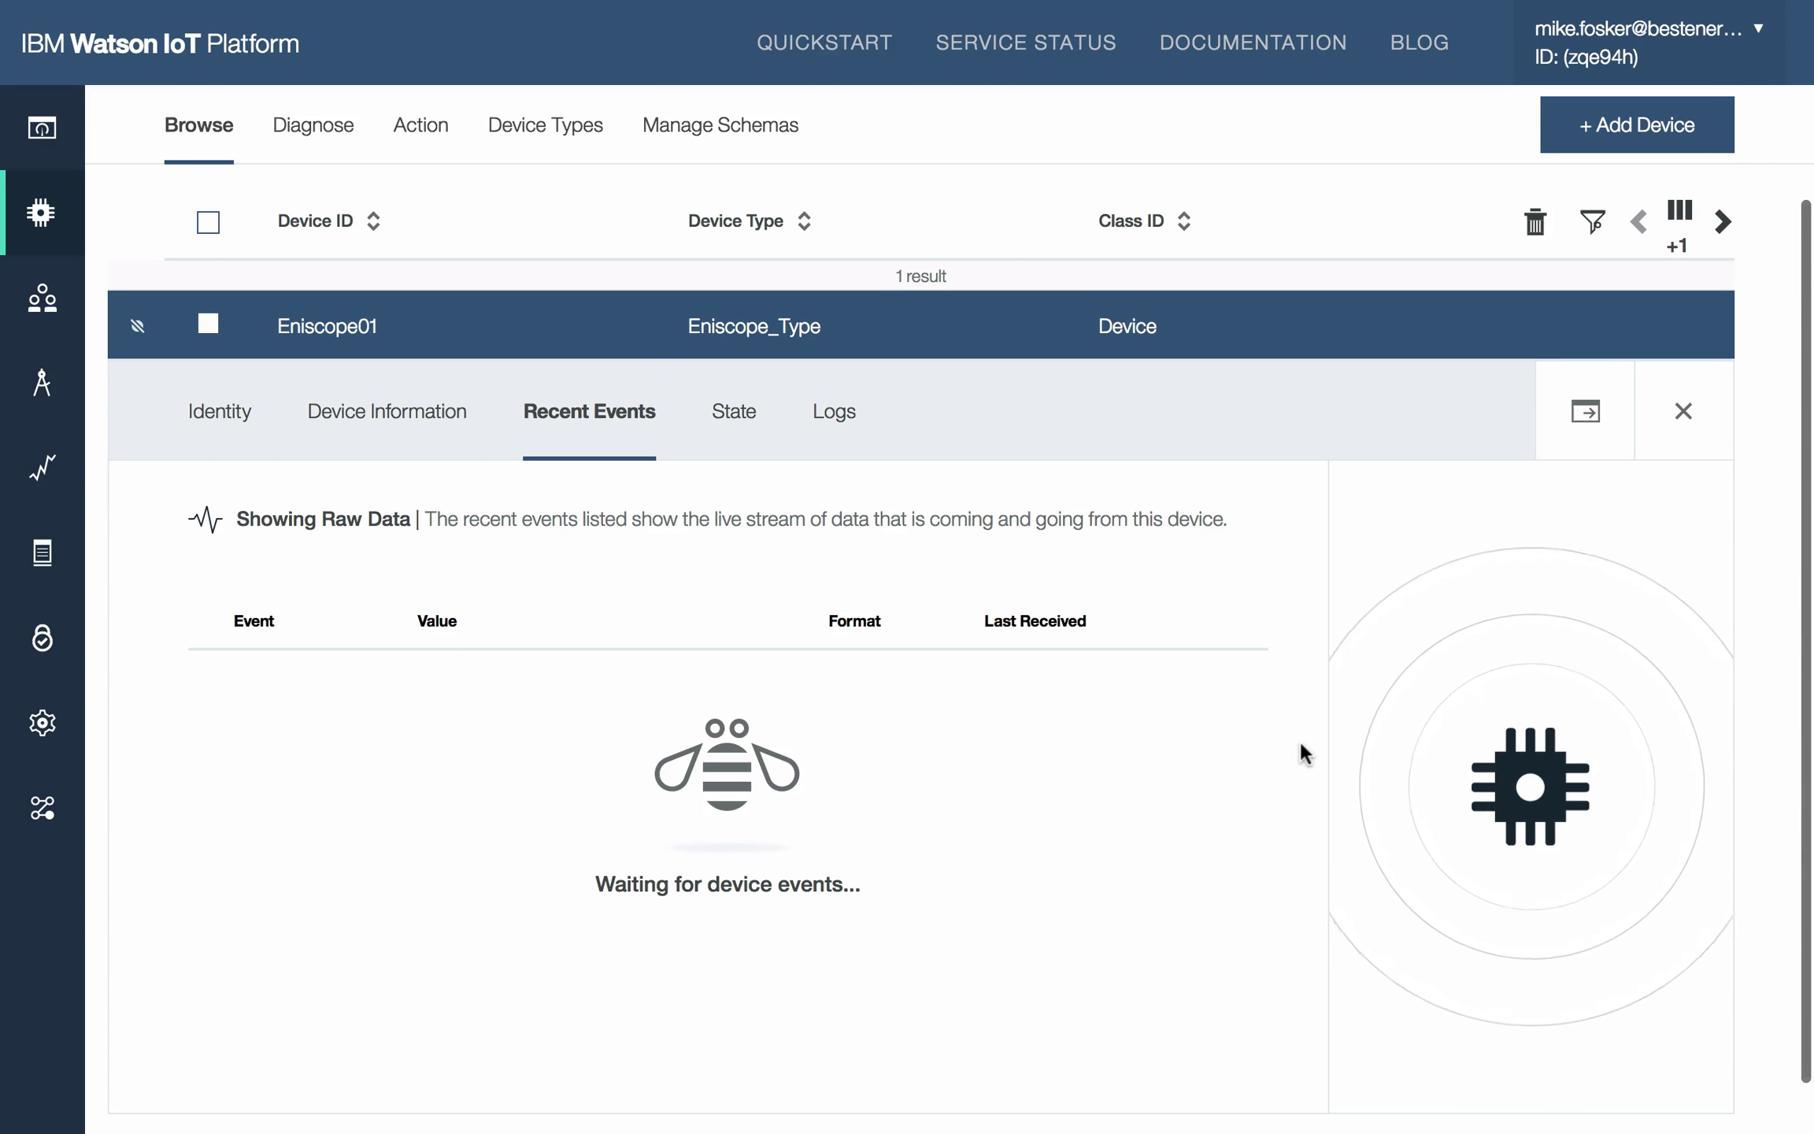